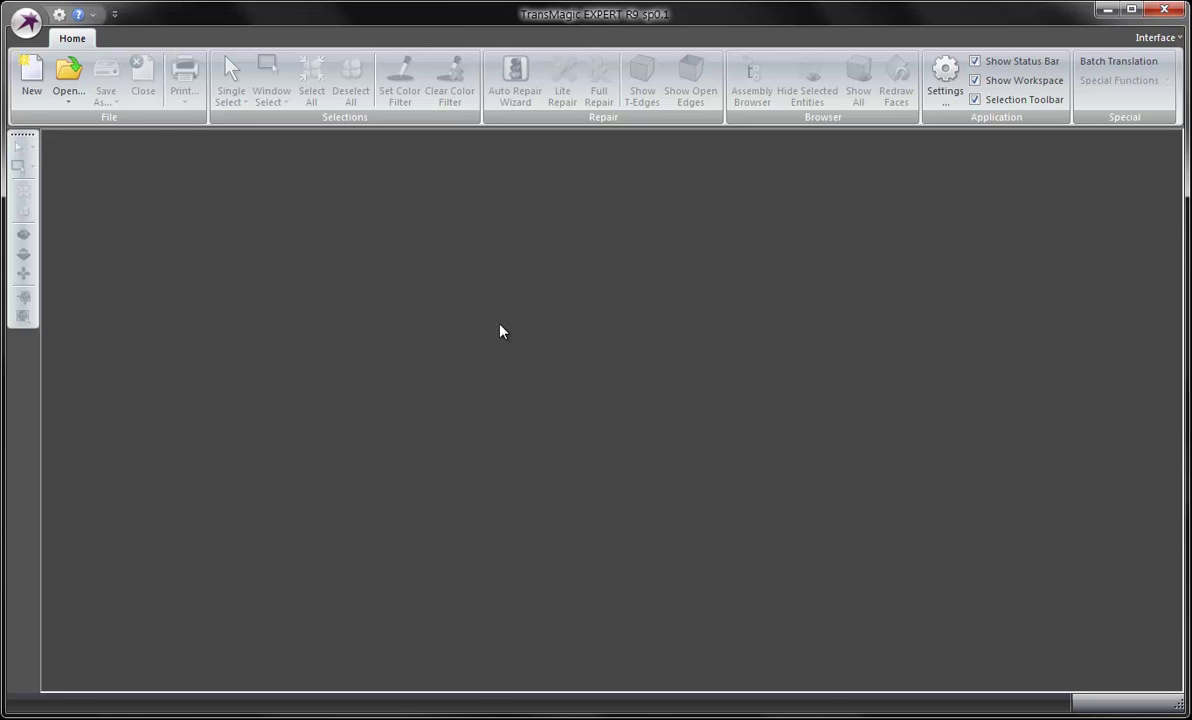
Bring up the Open dialog, centre it, and show the TransMagic Sample Files folder path
left_click(70, 80)
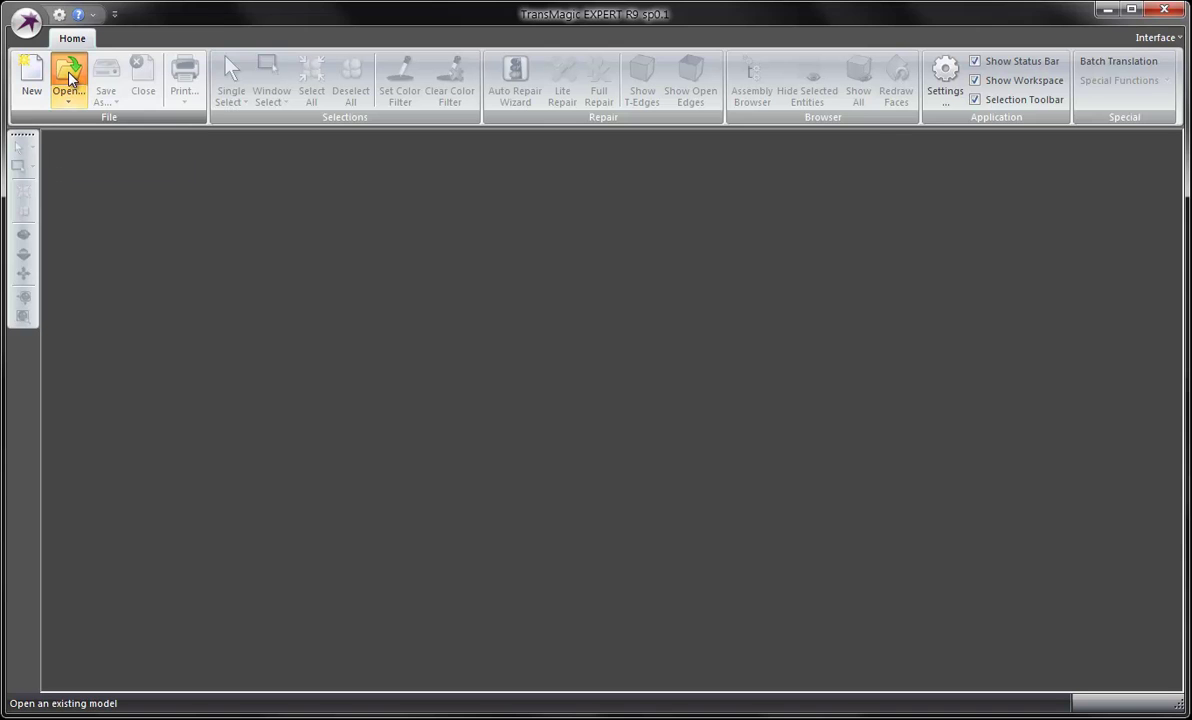
left_click_drag(242, 19, 366, 92)
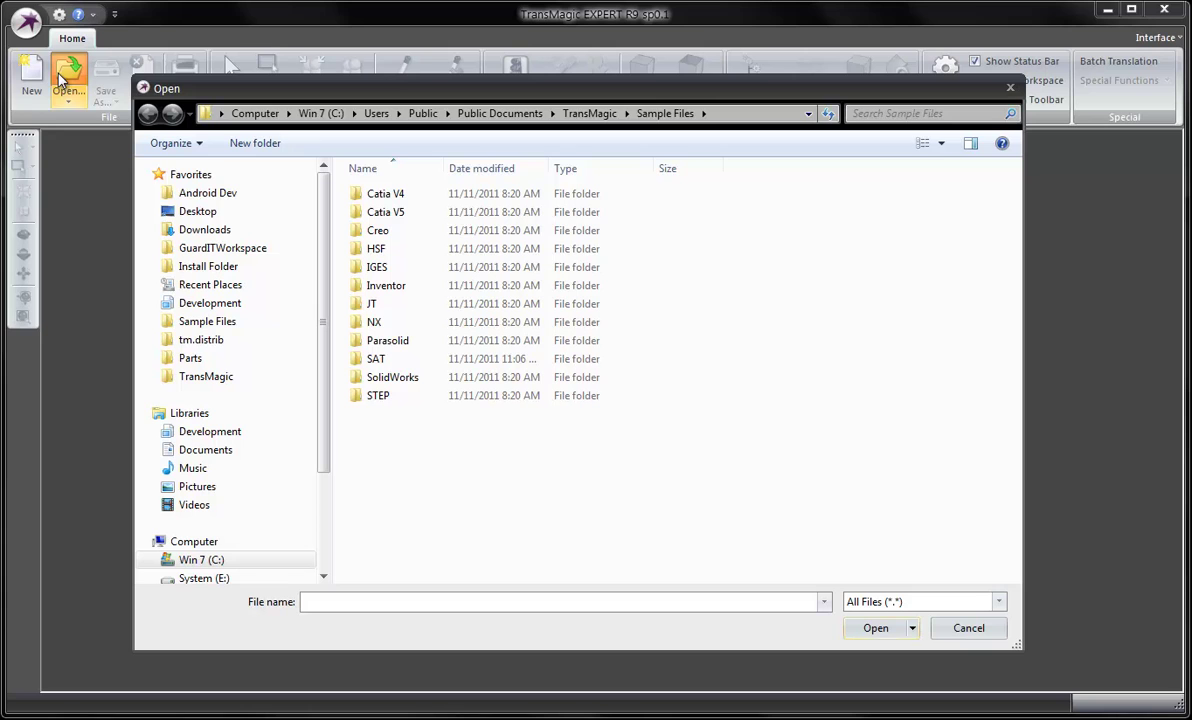
left_click(740, 115)
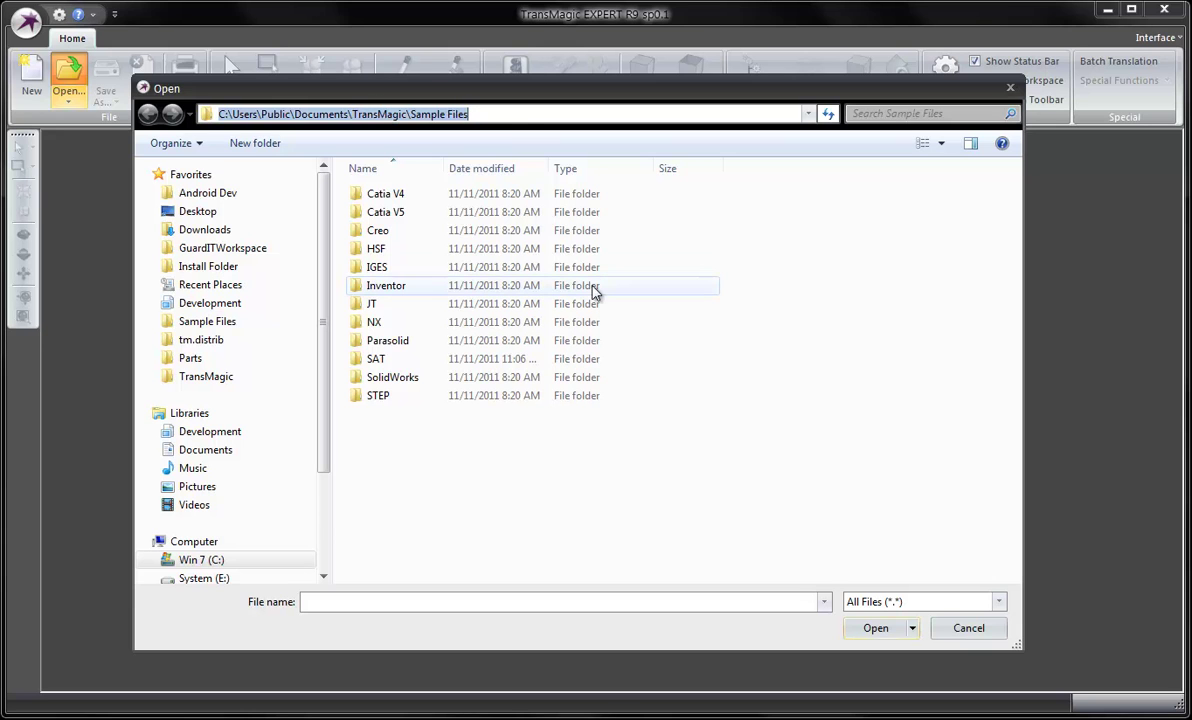
Load SAT > ACISsample01.sat, suppress the repair dialog, and perform the recommended repairs
double_click(381, 364)
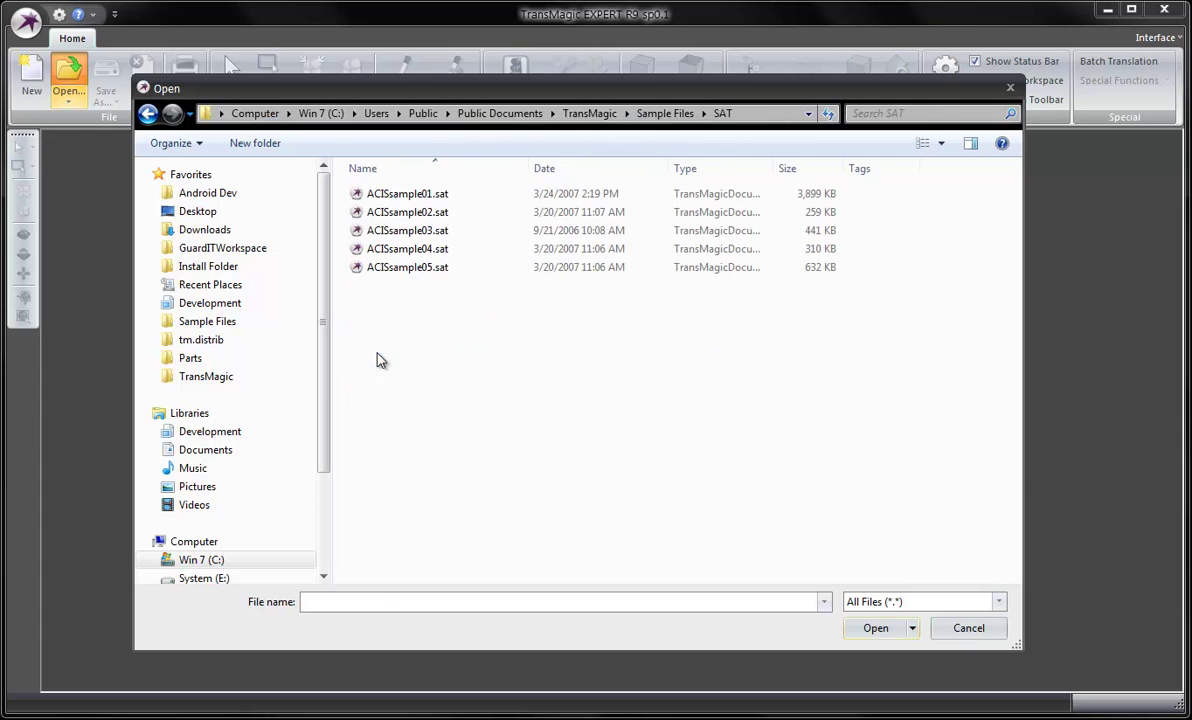
double_click(406, 196)
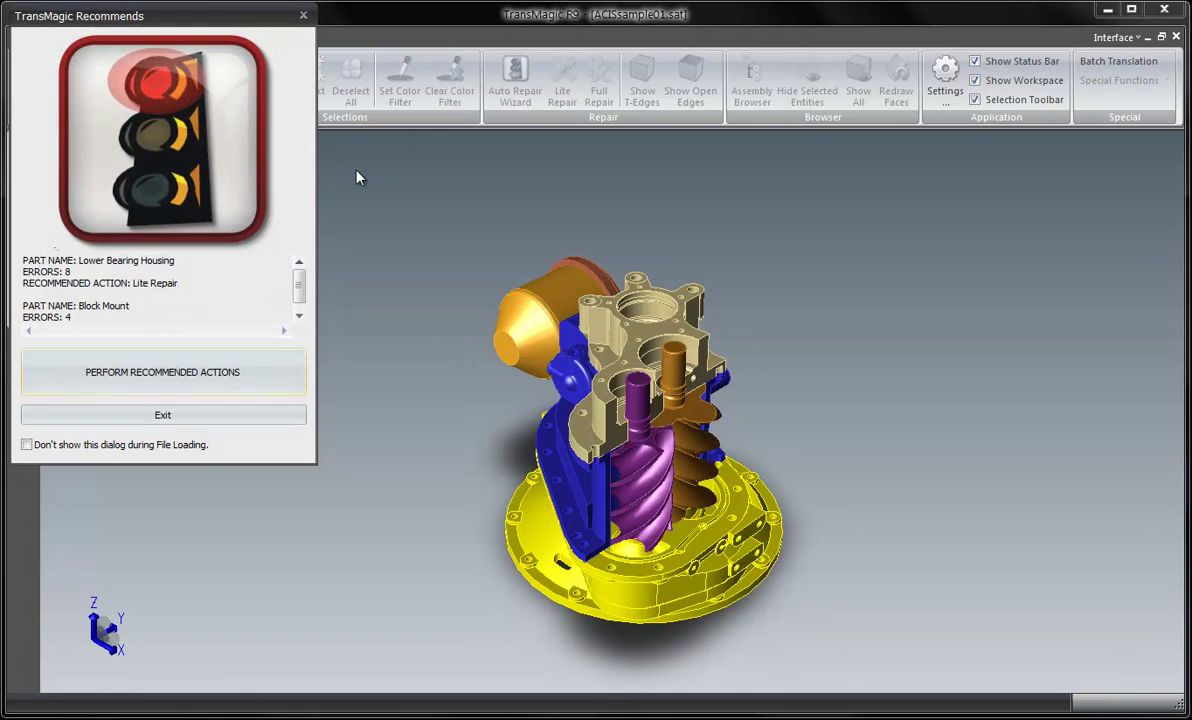
left_click(155, 448)
left_click(172, 374)
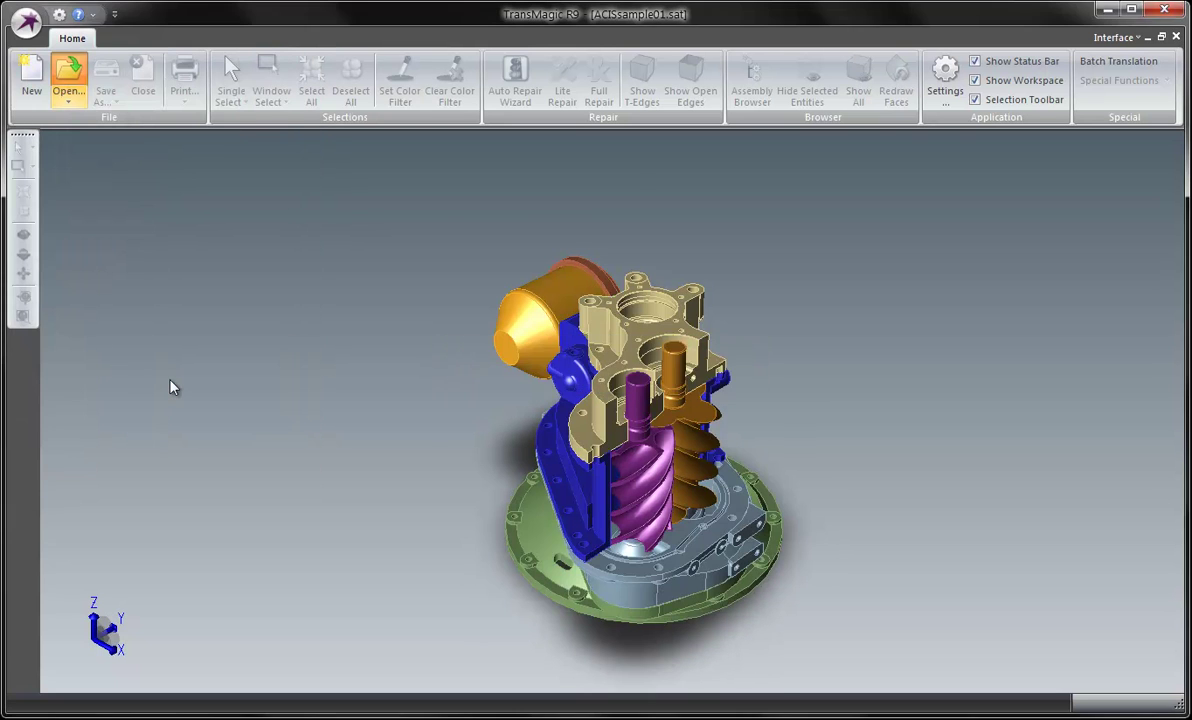
left_click(170, 378)
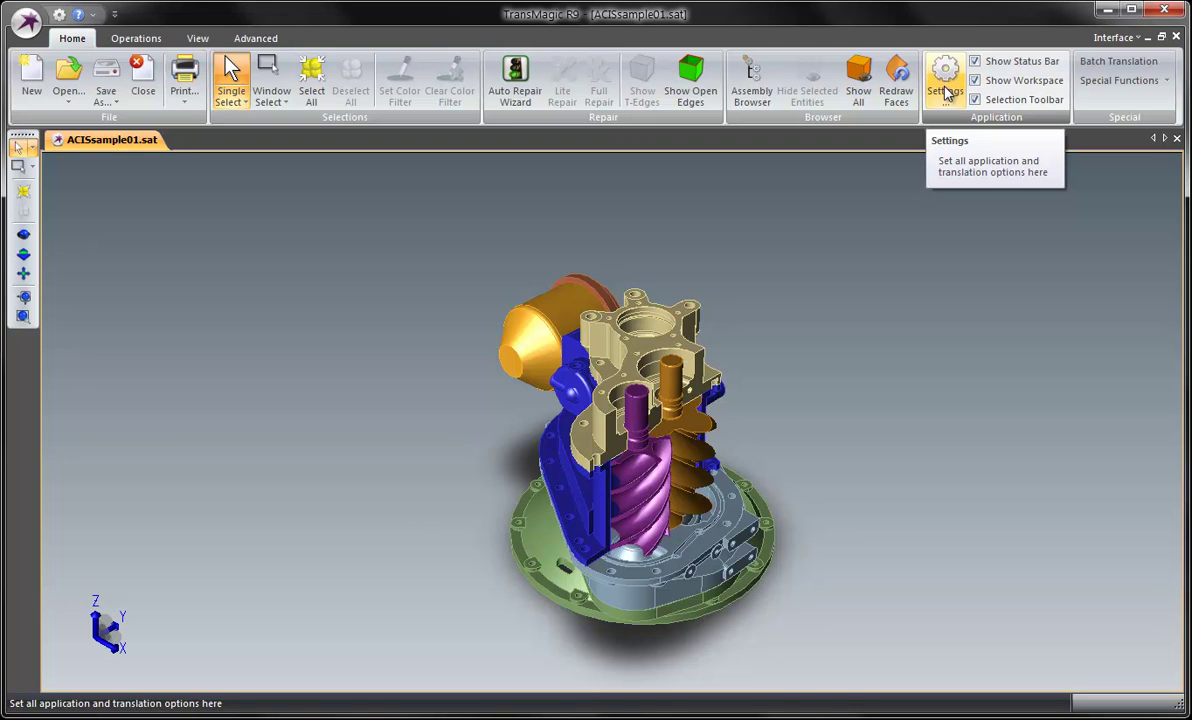
left_click(948, 92)
left_click(318, 236)
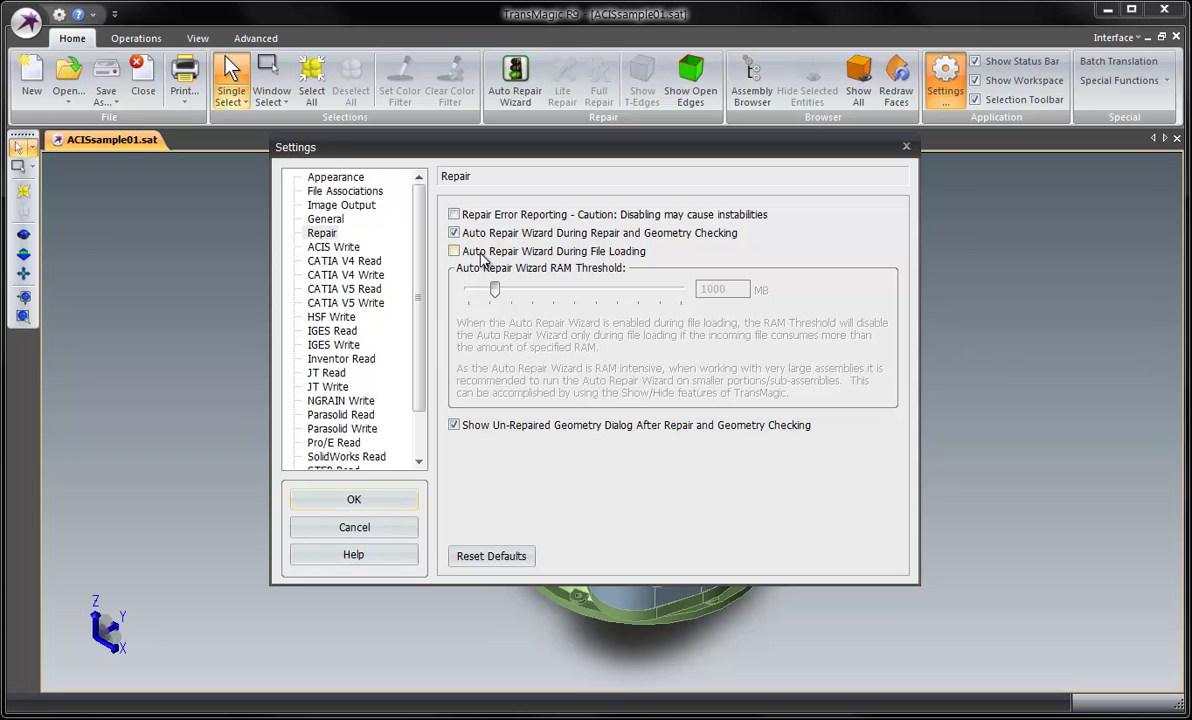
left_click(394, 500)
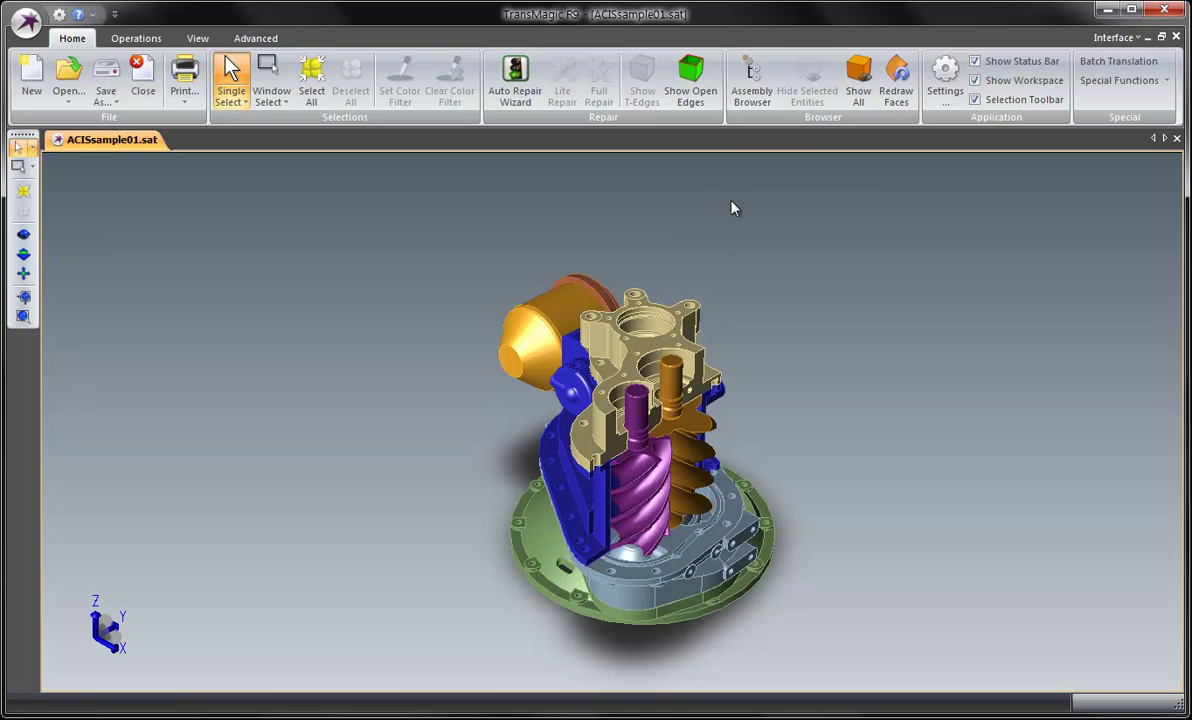
left_click(750, 93)
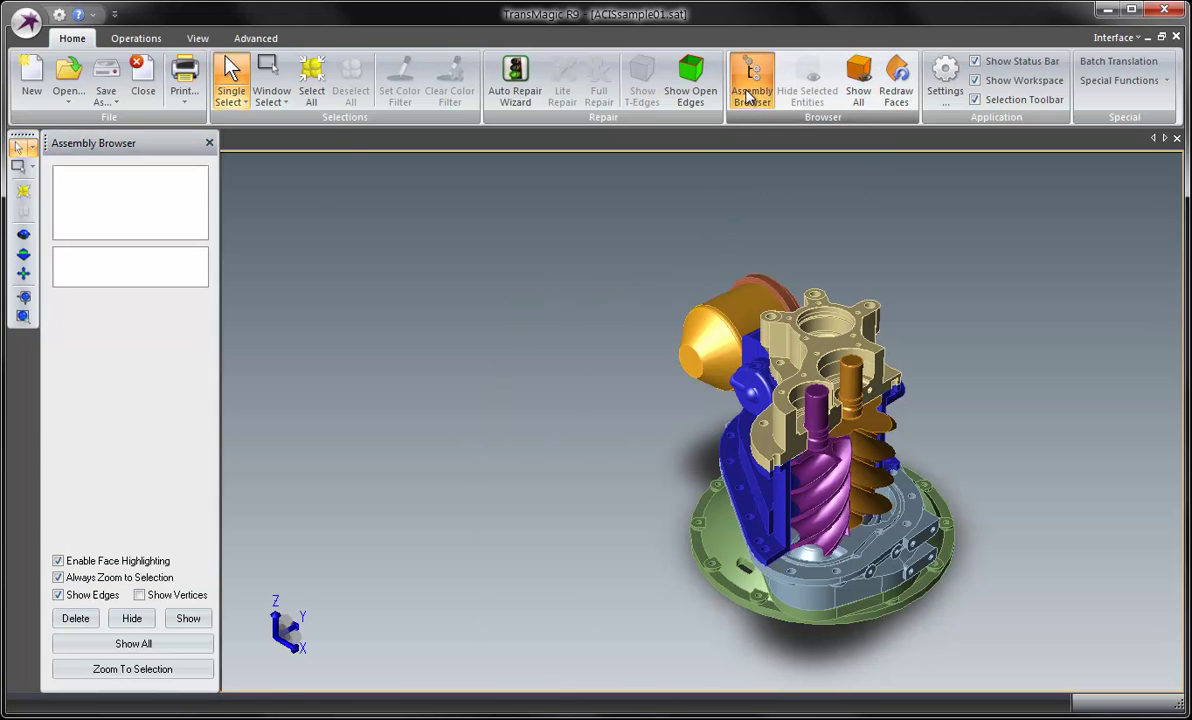
left_click(65, 304)
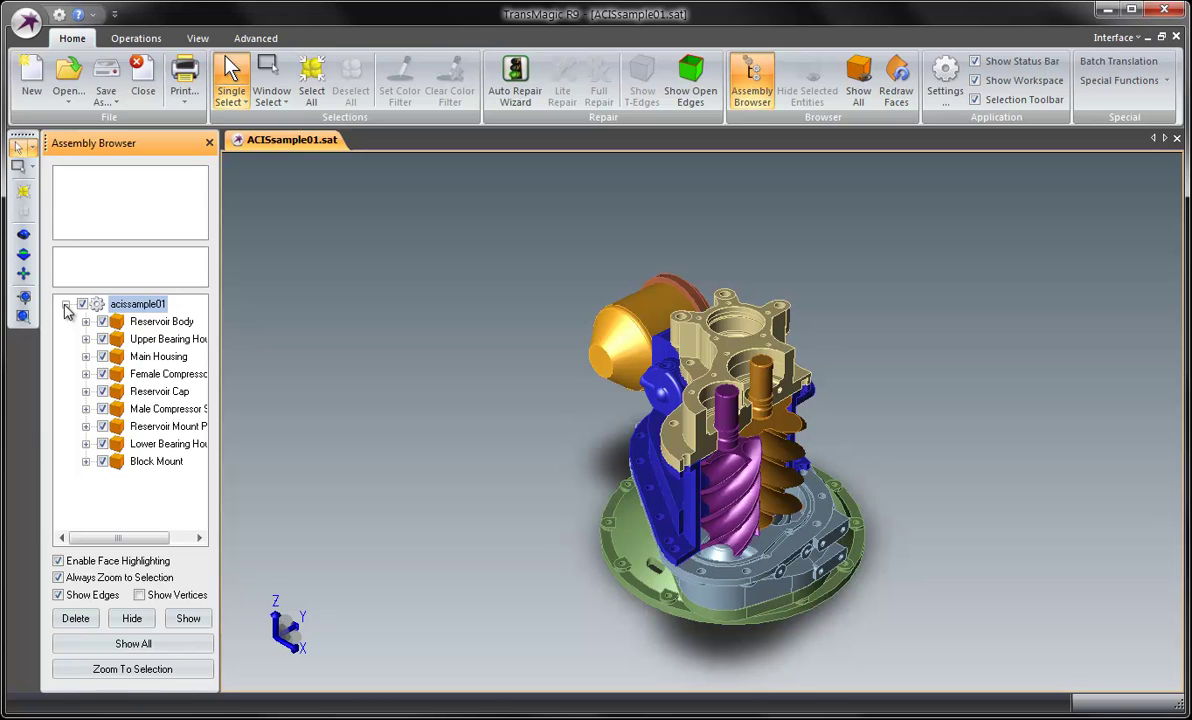
left_click(703, 325)
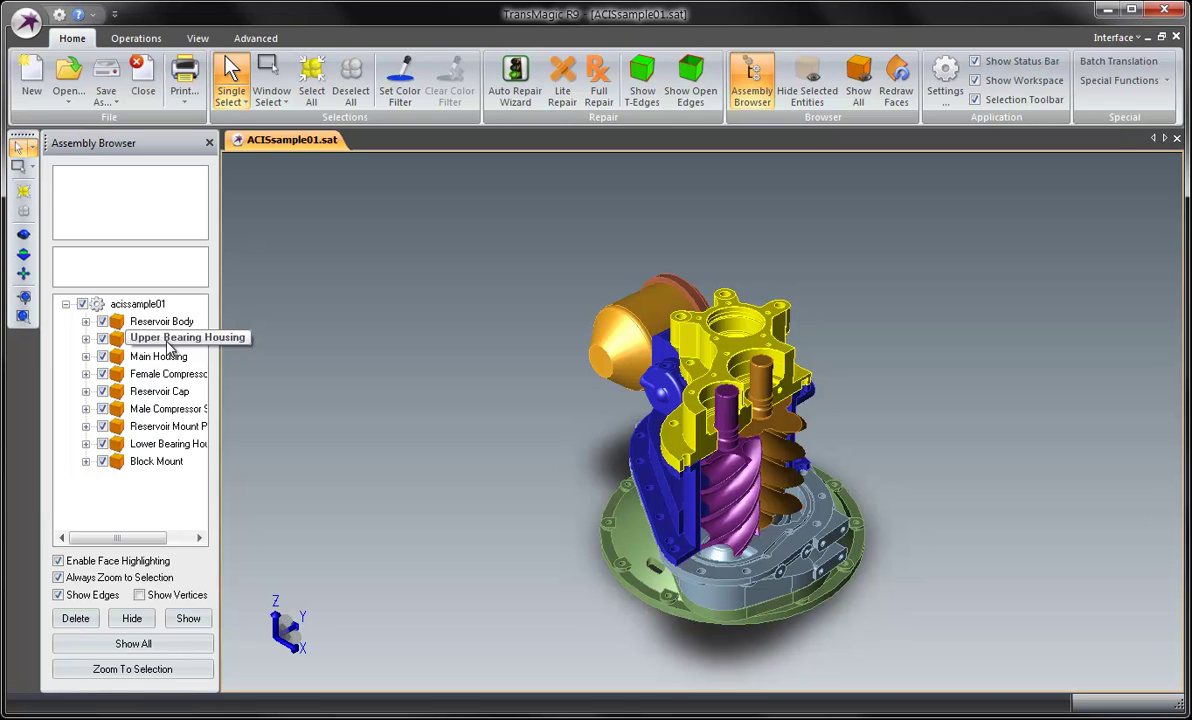
left_click(102, 321)
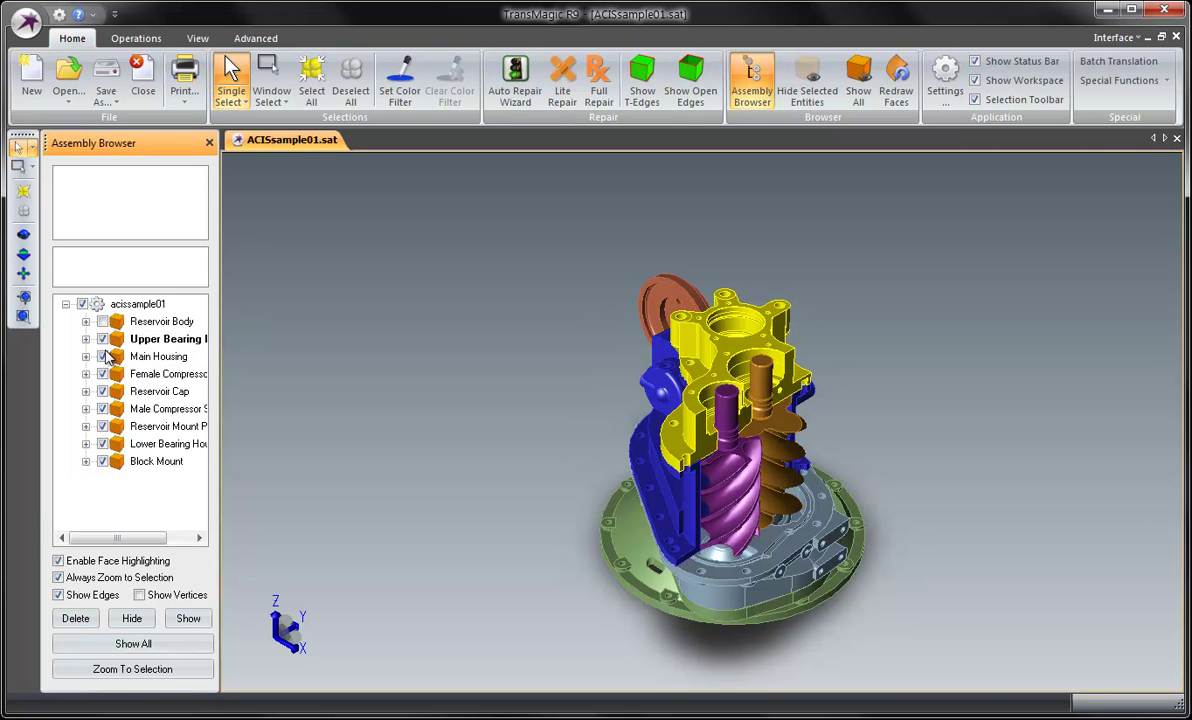
left_click(102, 356)
left_click(102, 373)
left_click(102, 391)
left_click(102, 408)
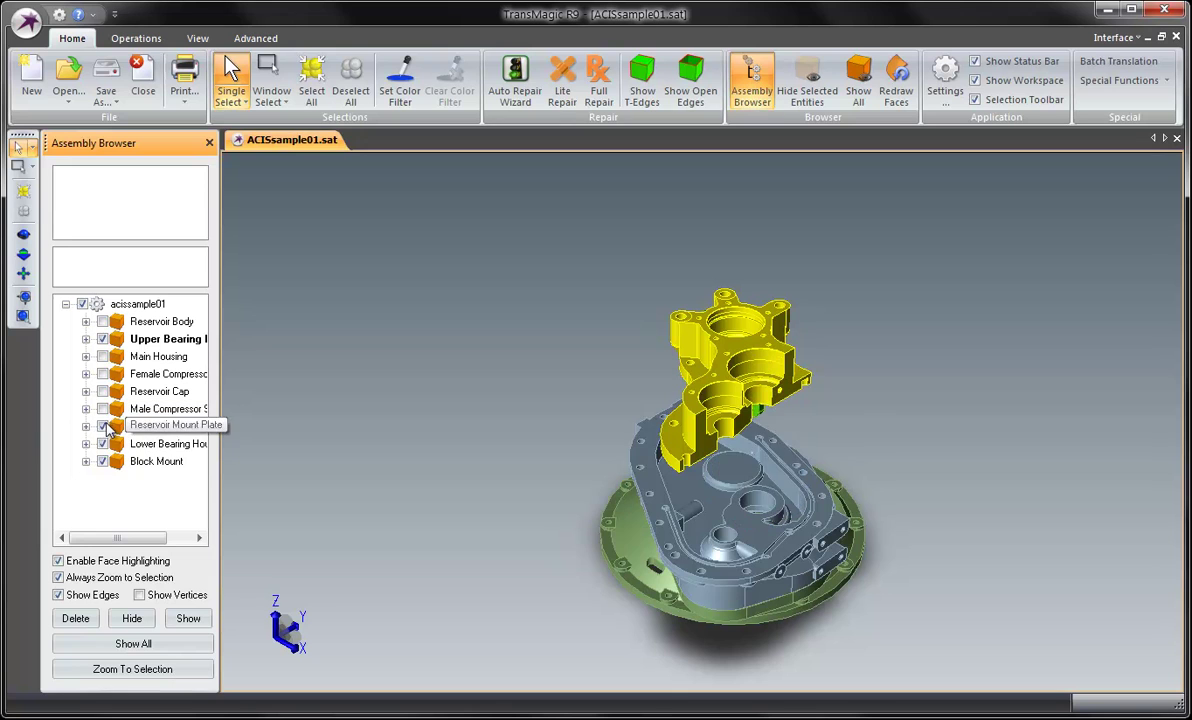
left_click(102, 426)
left_click(102, 443)
left_click(102, 461)
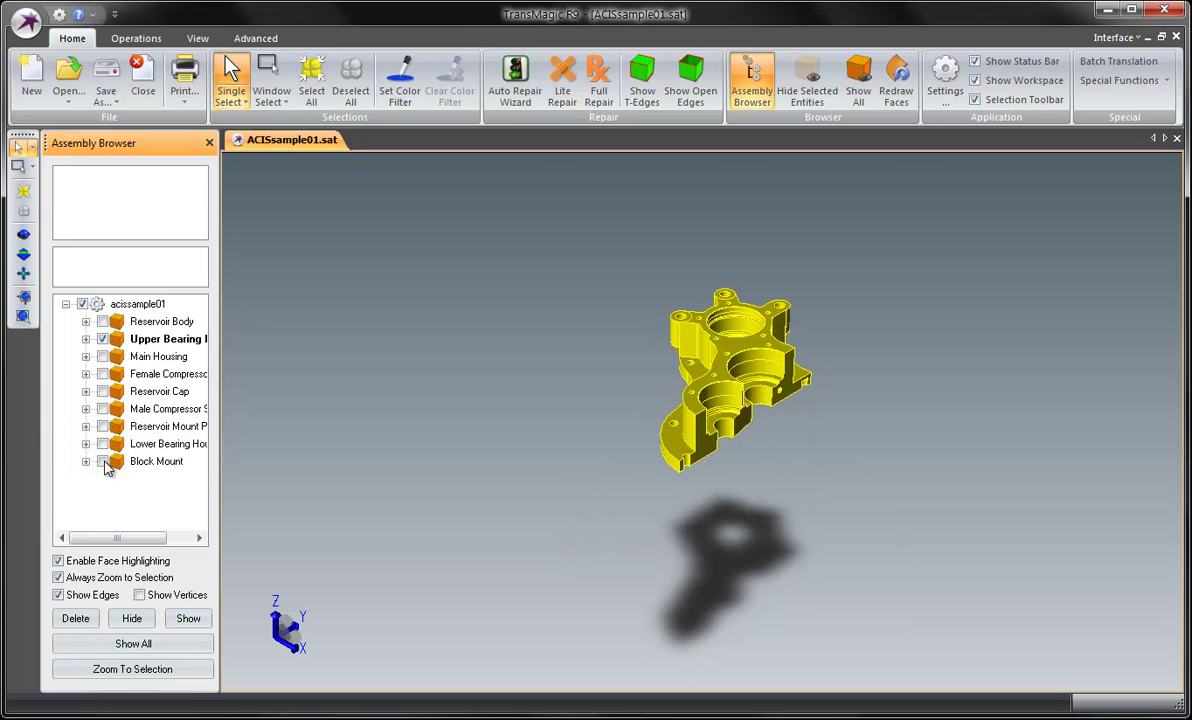
left_click(146, 644)
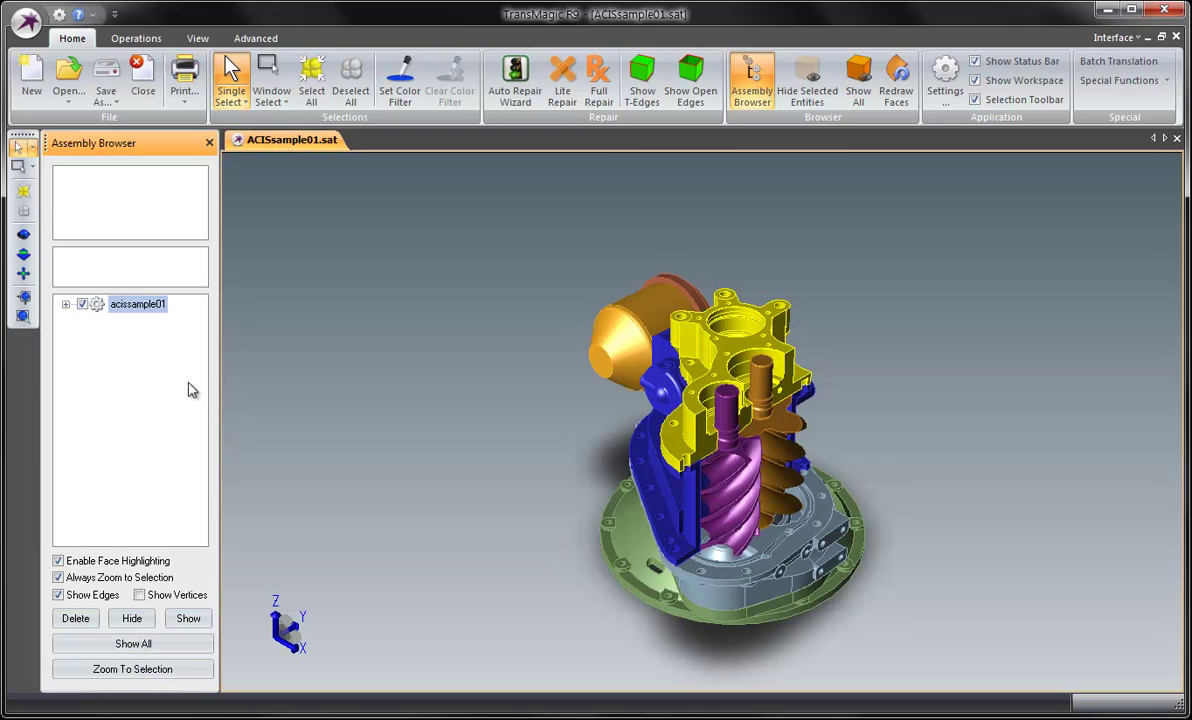
left_click(209, 143)
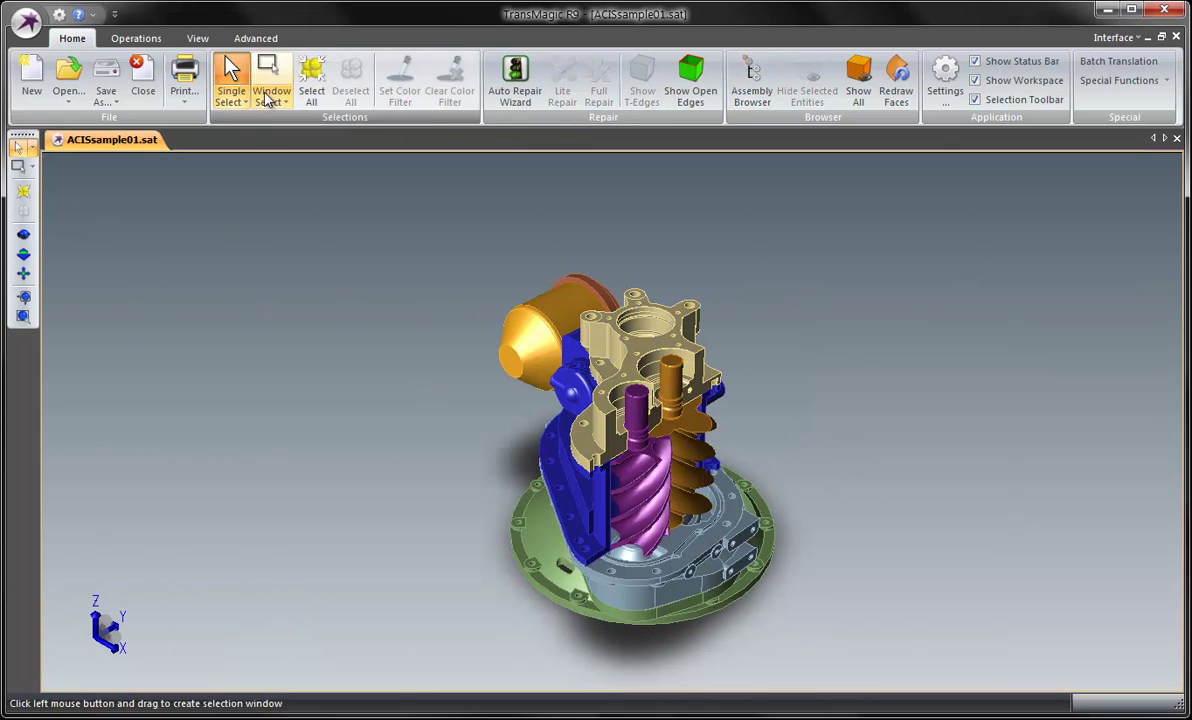
Switch the model view to the Right orientation
left_click(140, 42)
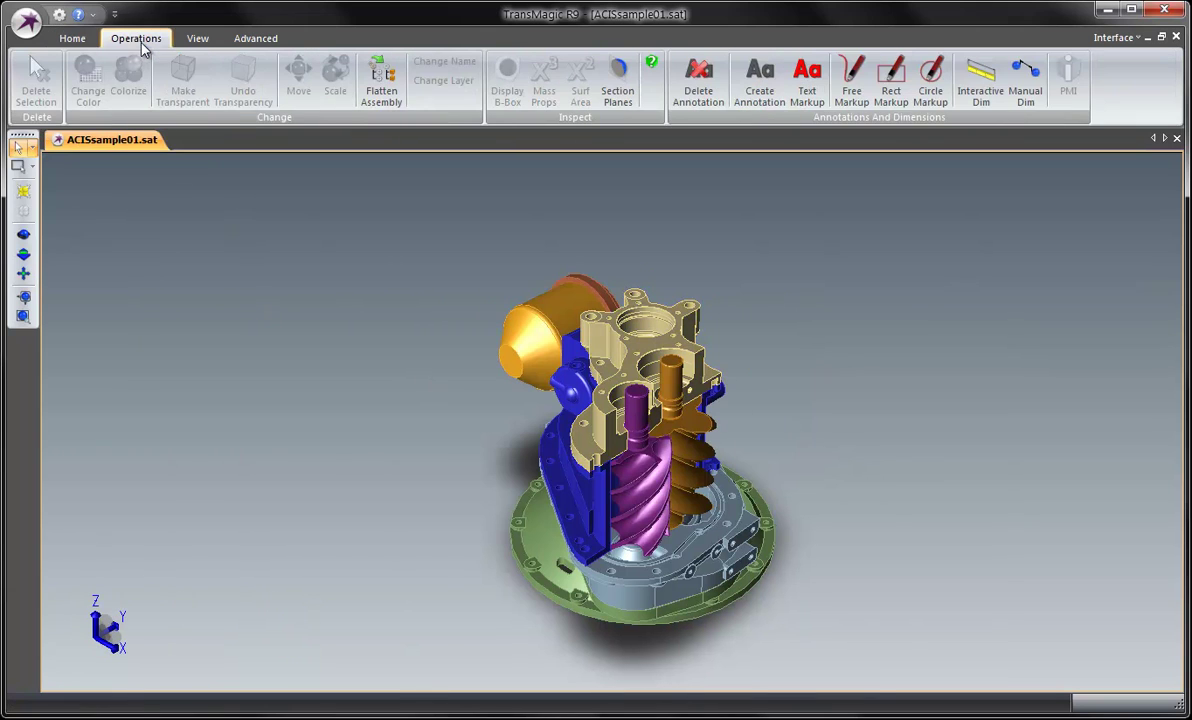
left_click(198, 42)
left_click(105, 80)
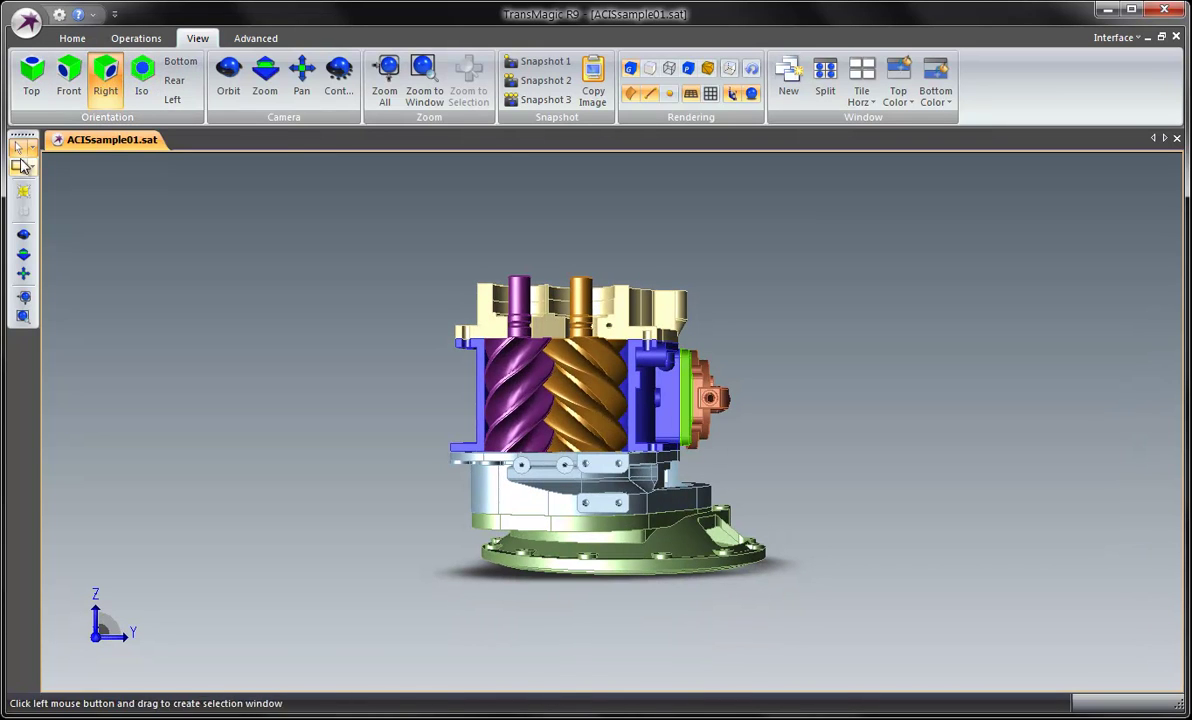
Window-select all assembly parts and delete them, leaving only the upper bearing housing
mouse_move(18, 134)
left_mouse_down()
mouse_move(205, 252)
mouse_move(206, 197)
mouse_move(500, 160)
mouse_move(60, 170)
mouse_move(15, 150)
mouse_move(8, 131)
mouse_move(18, 150)
left_mouse_up()
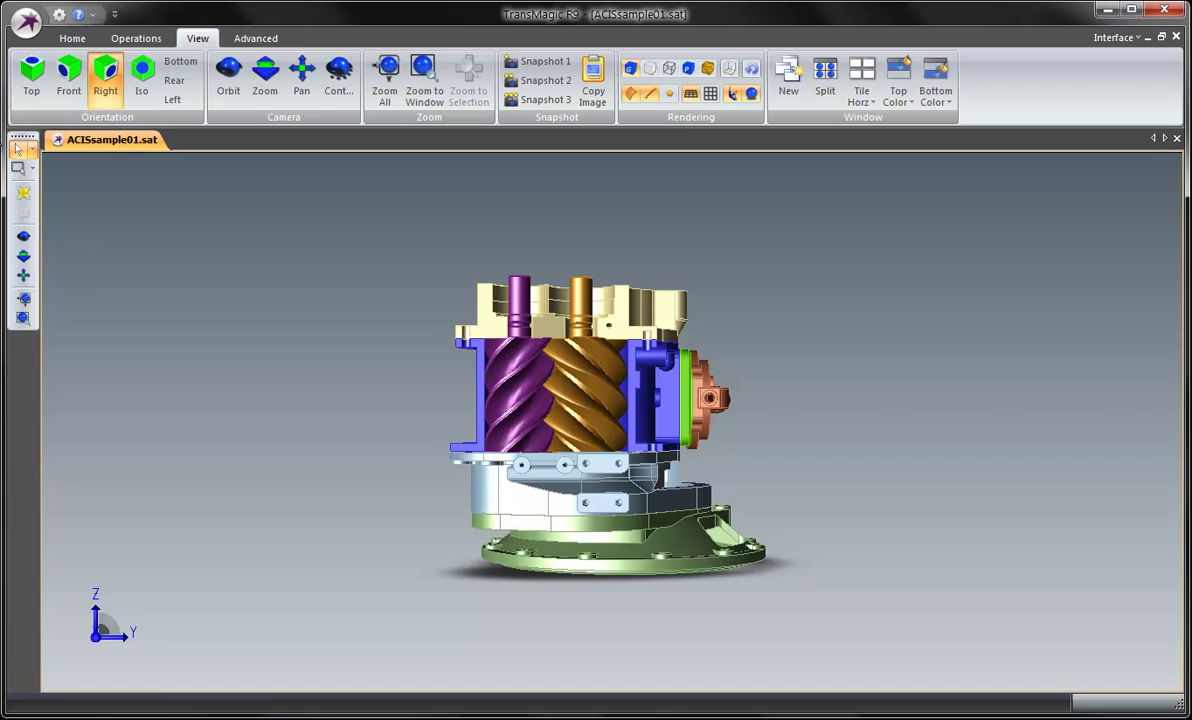
left_click(19, 173)
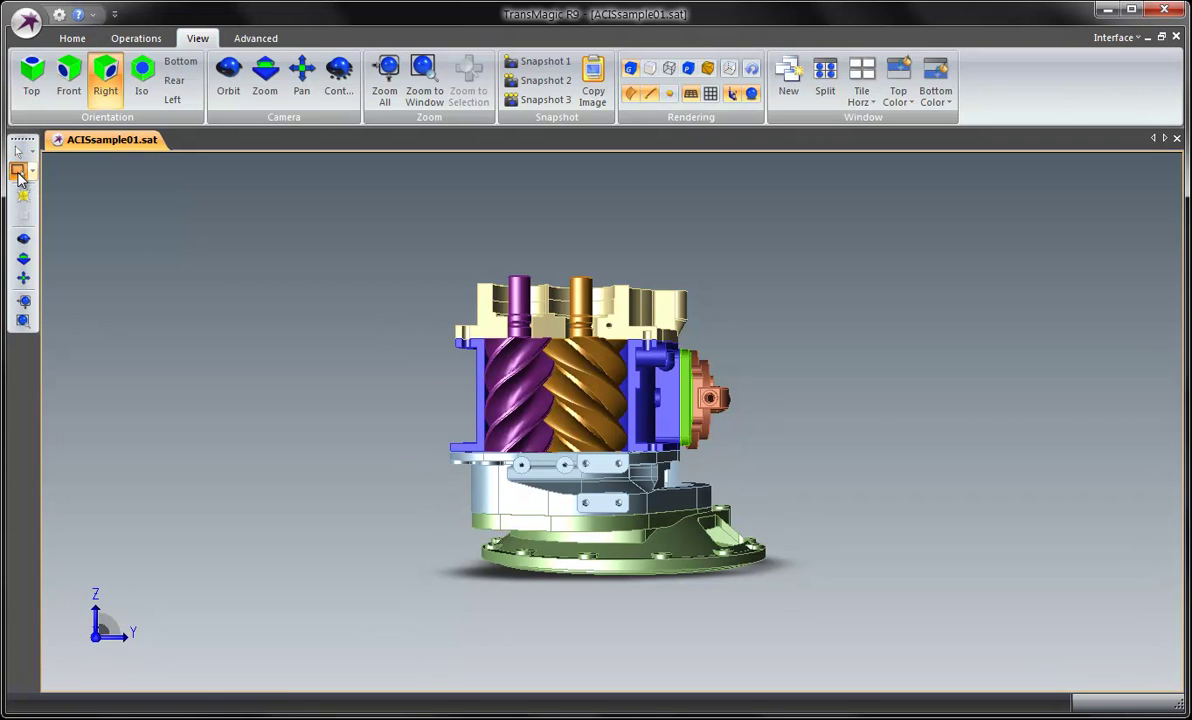
left_click_drag(360, 390, 900, 627)
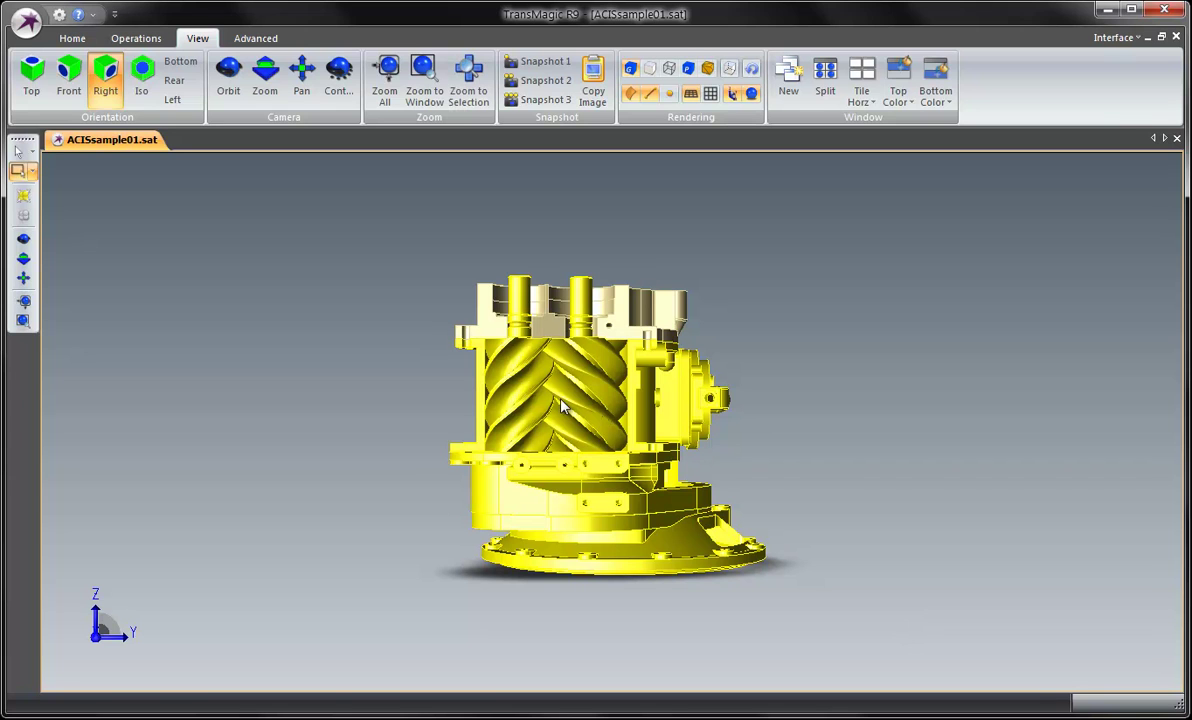
left_click(72, 38)
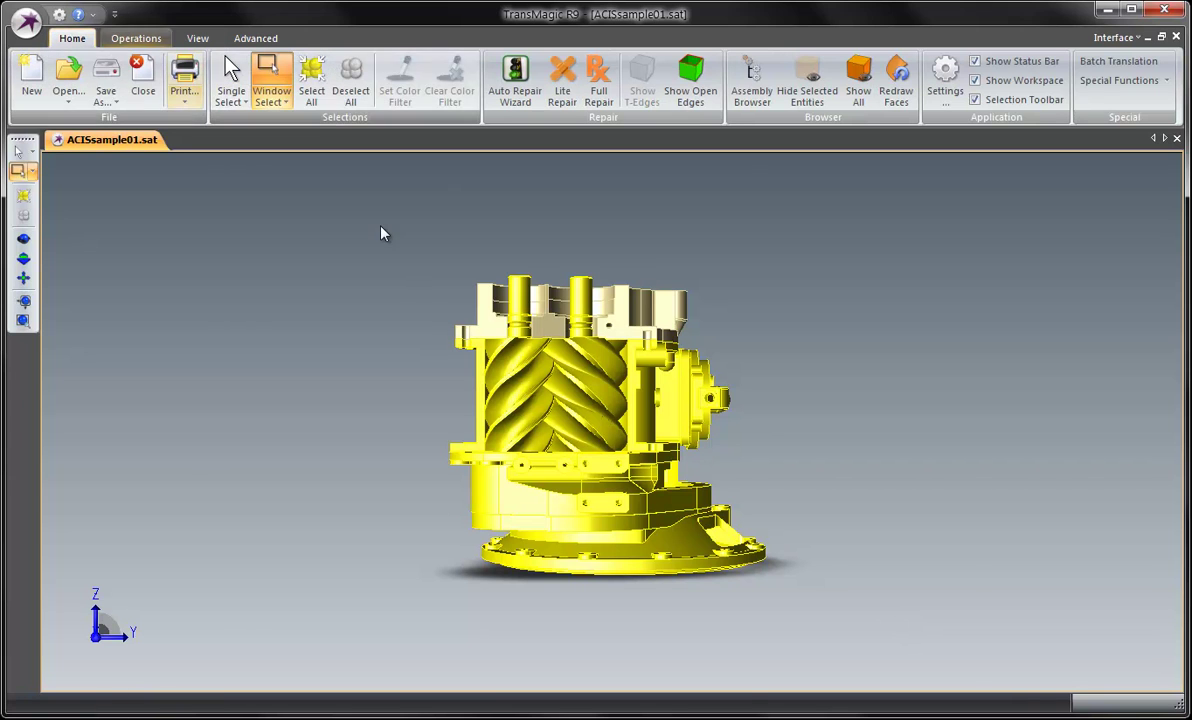
right_click(586, 406)
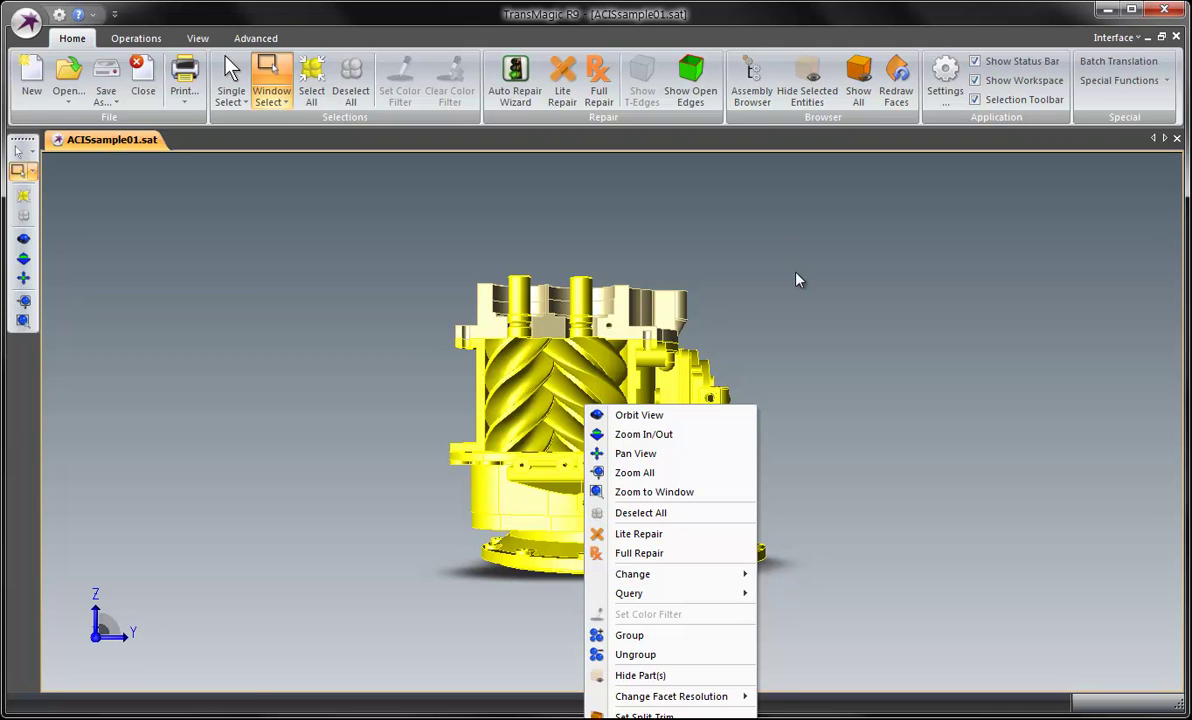
left_click(135, 40)
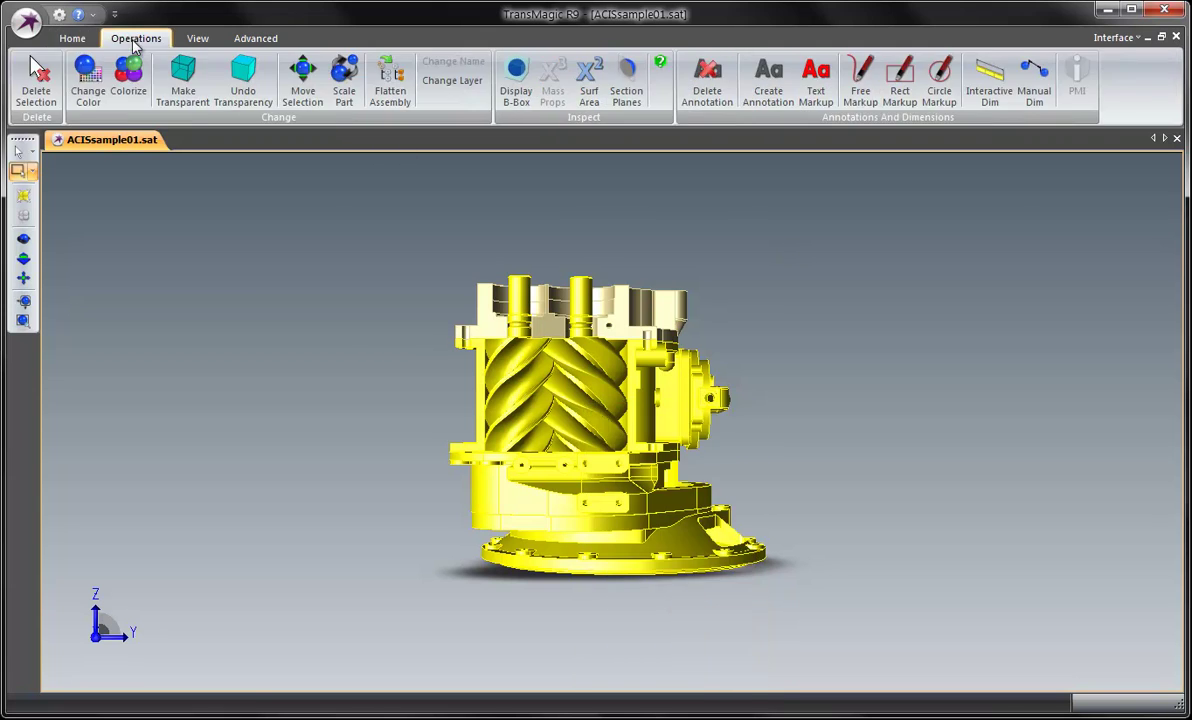
left_click(36, 97)
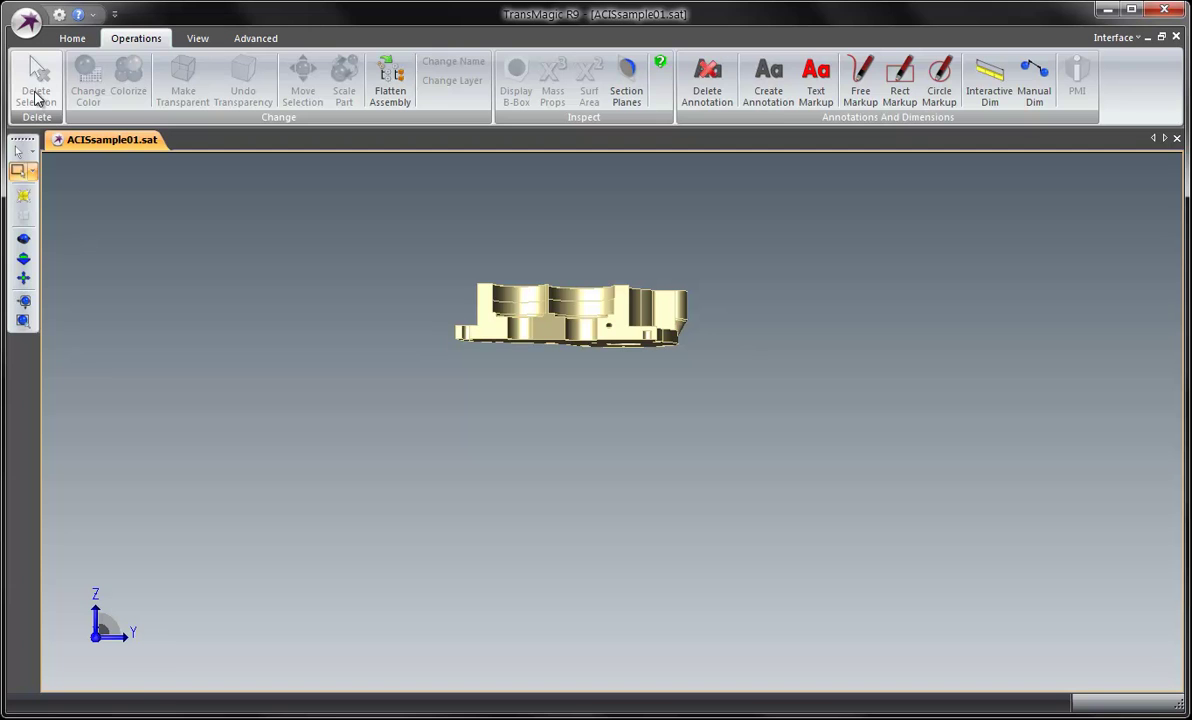
Turn the bearing housing to the Iso view and launch Interactive Dim
left_click(70, 40)
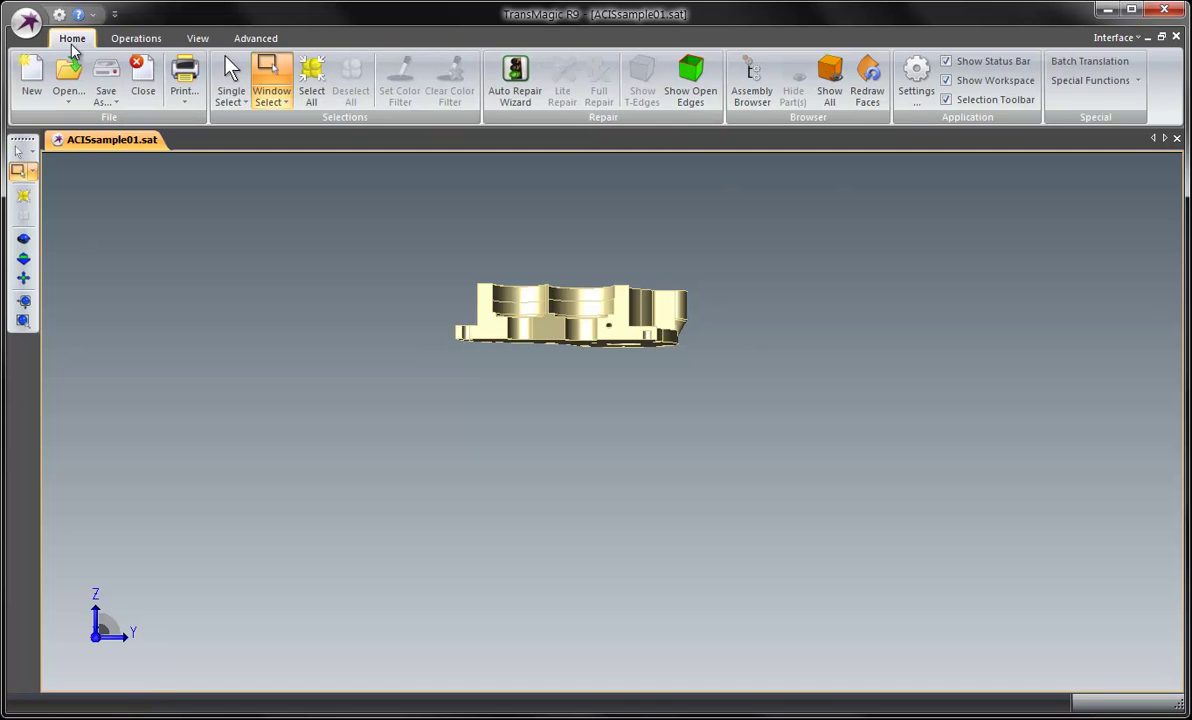
left_click(196, 38)
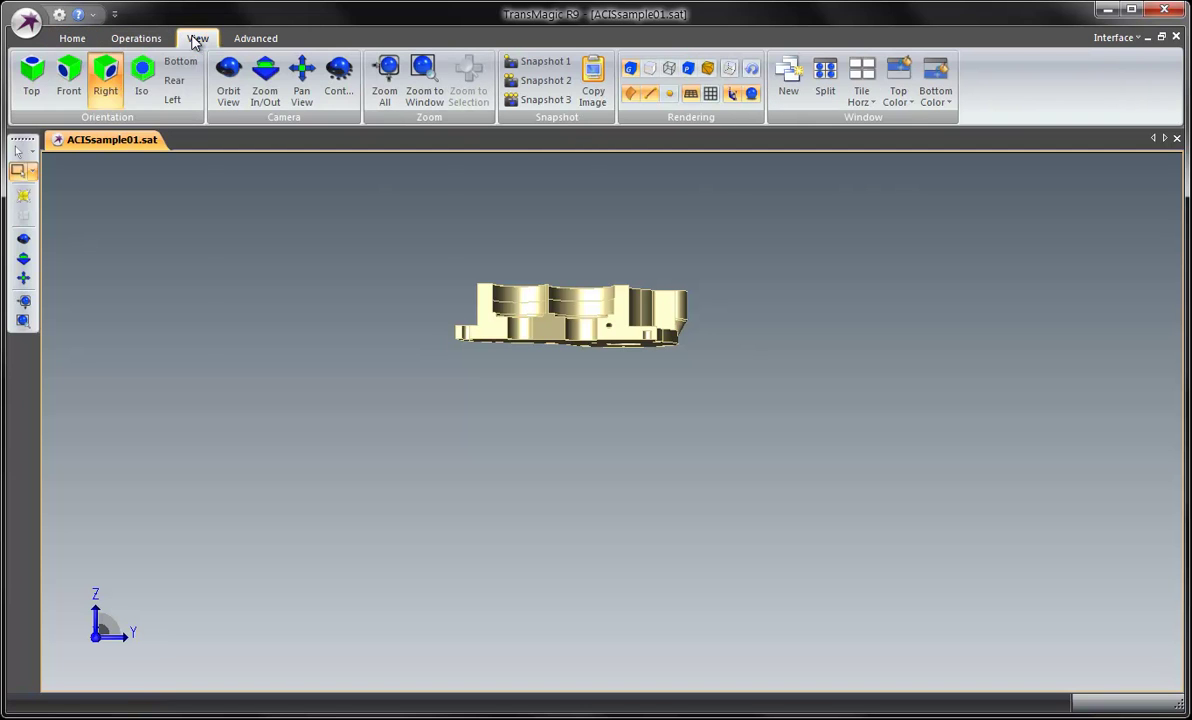
left_click(147, 80)
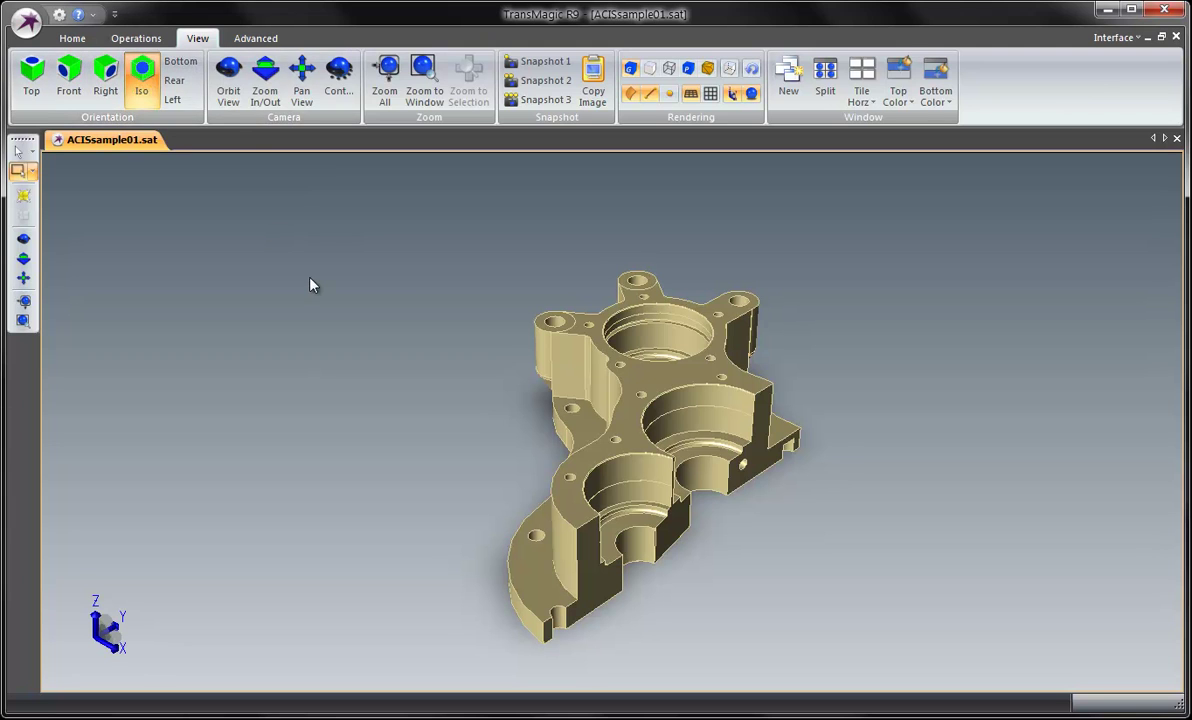
left_click(142, 40)
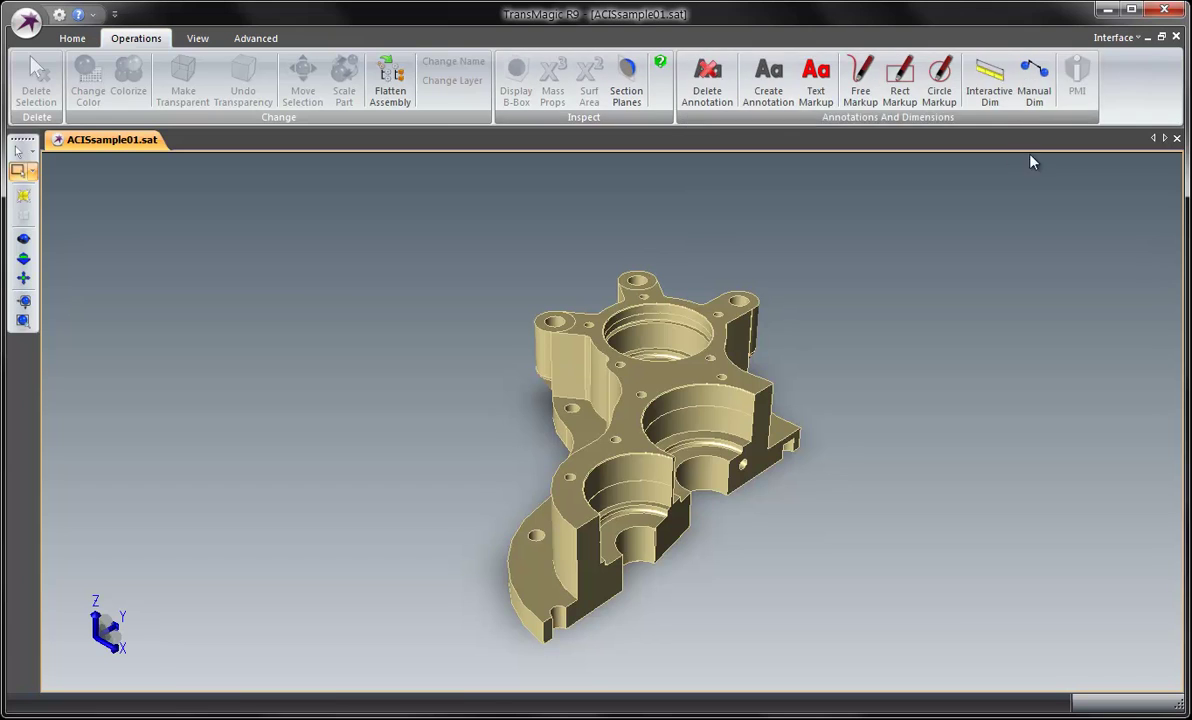
left_click(989, 91)
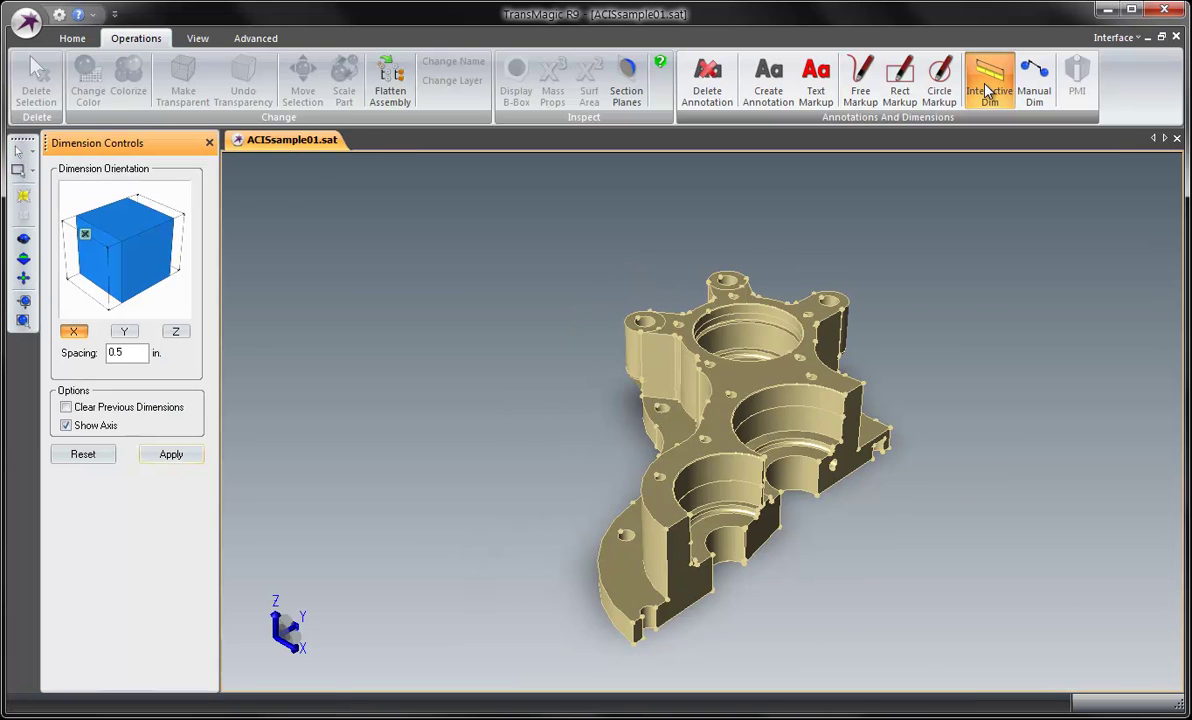
Set dimension orientation to Y with 2 in spacing, then re-enable Interactive Dim
left_click(125, 333)
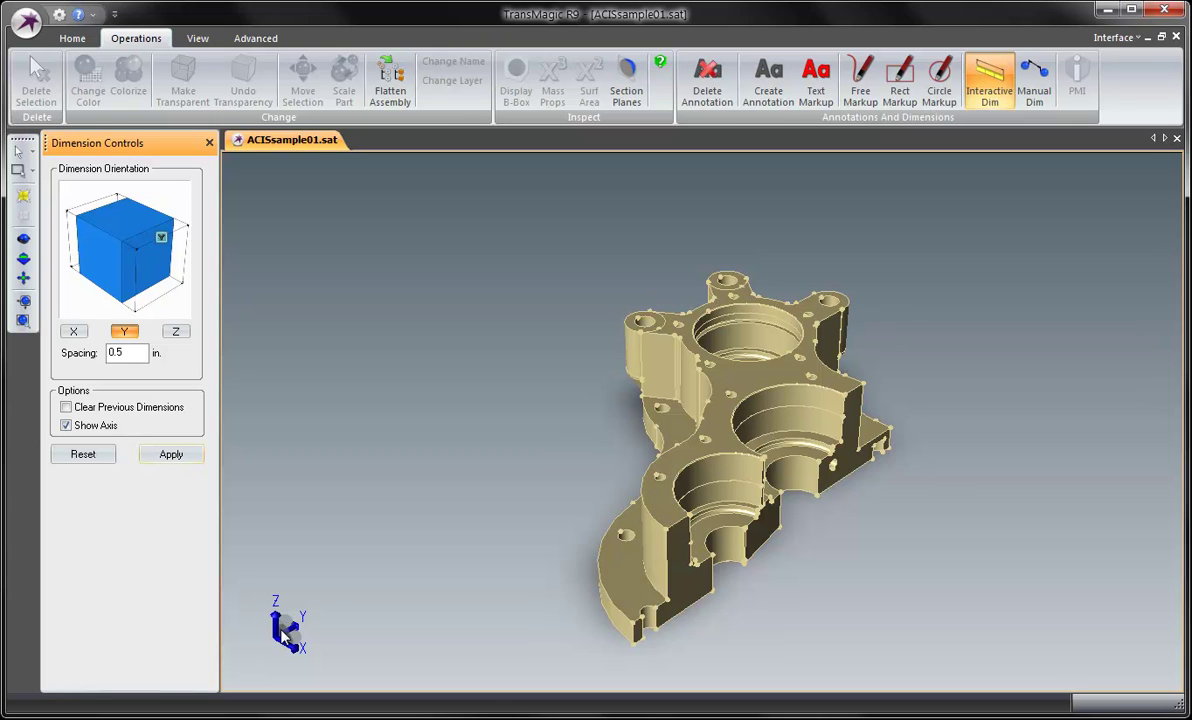
left_click(90, 426)
left_click(92, 428)
left_click(175, 333)
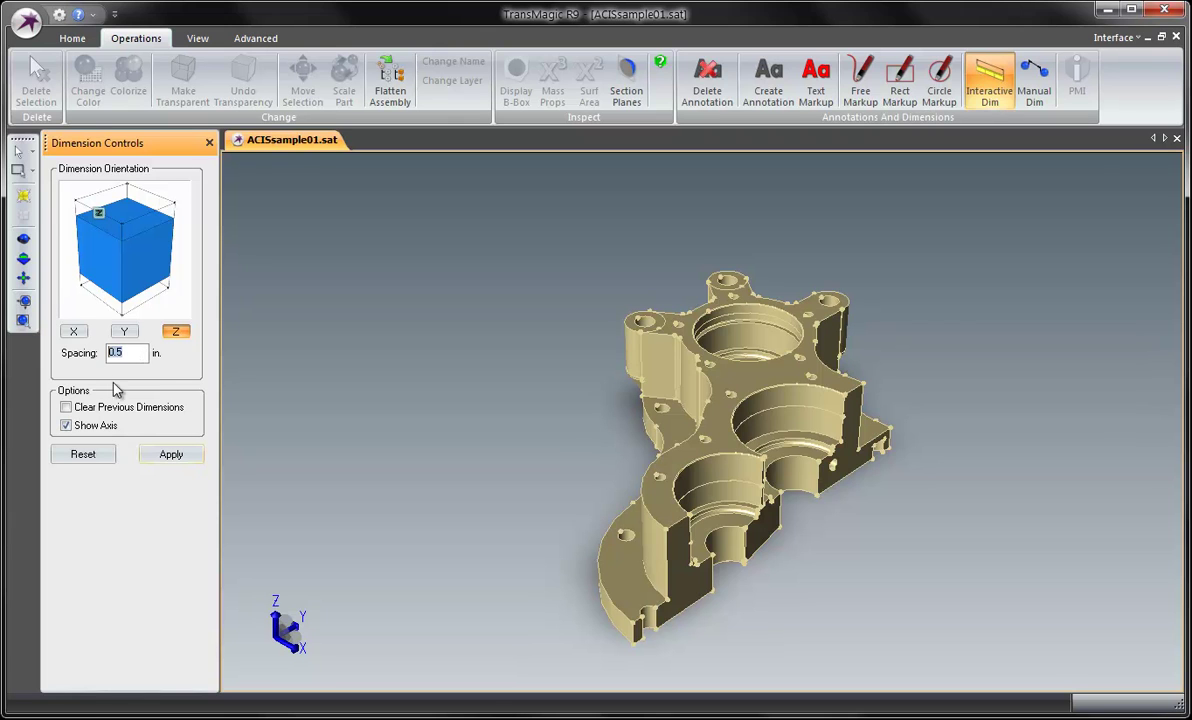
type("2")
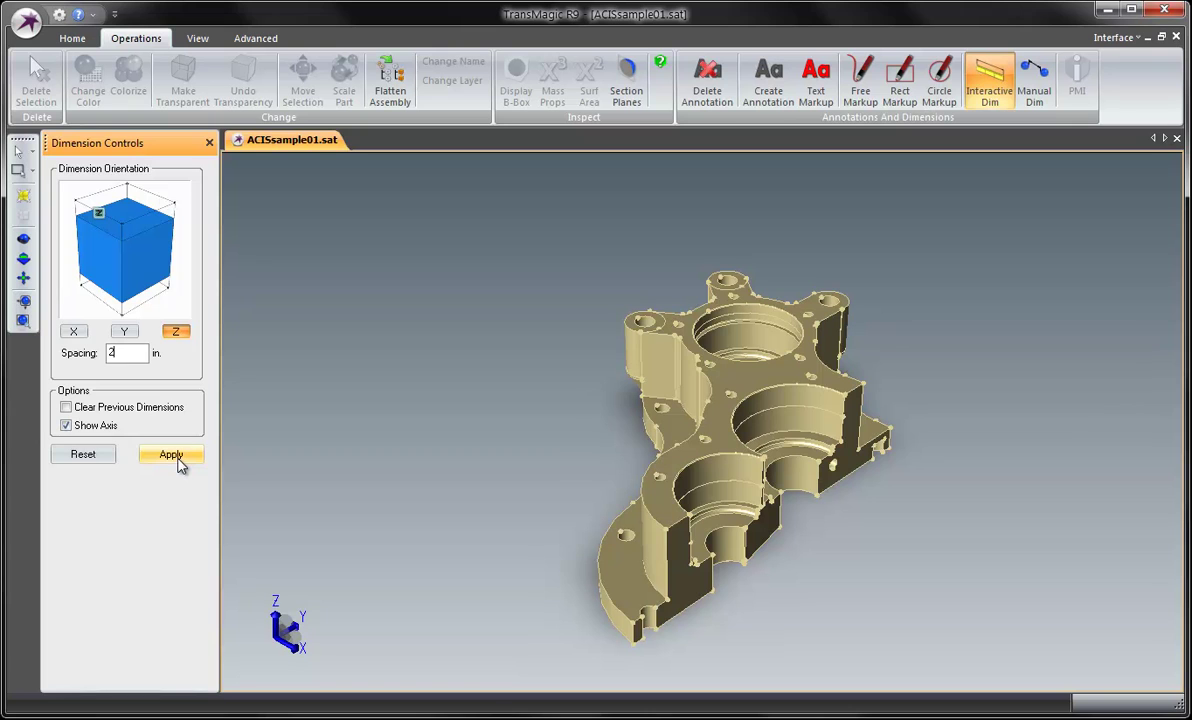
left_click(128, 334)
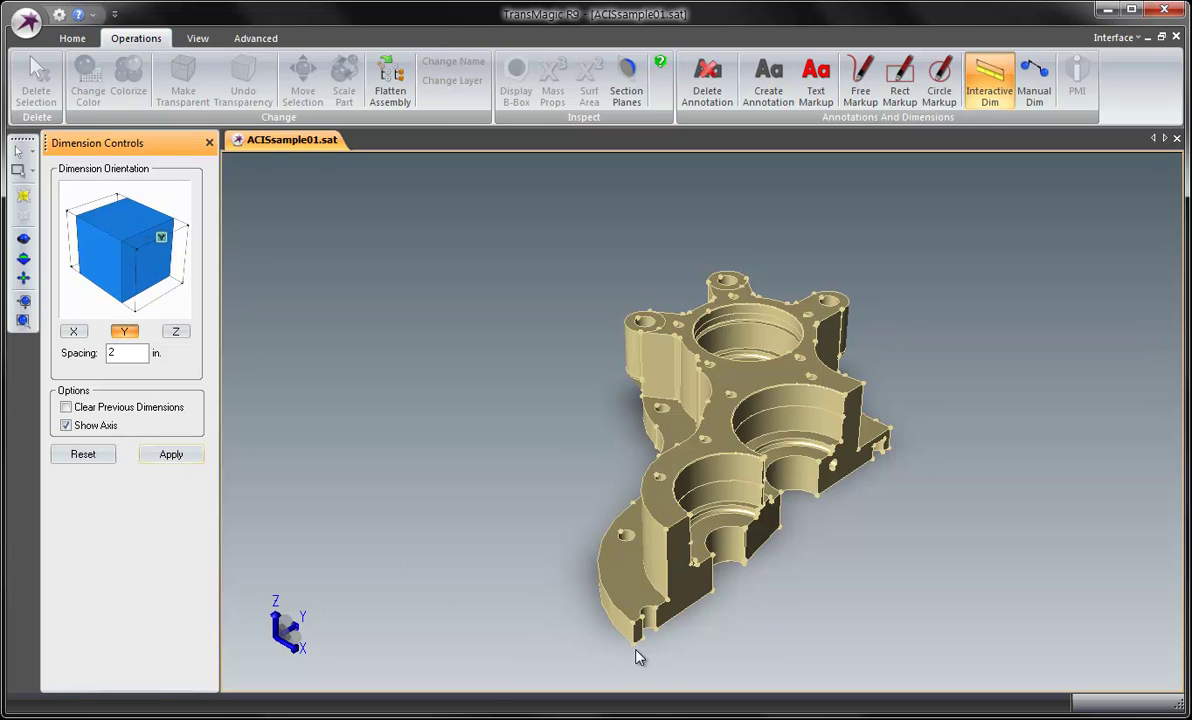
left_click(994, 82)
Apply the settings and dimension the housing's long lower edge at 10.622 in
left_click(171, 456)
left_click(636, 648)
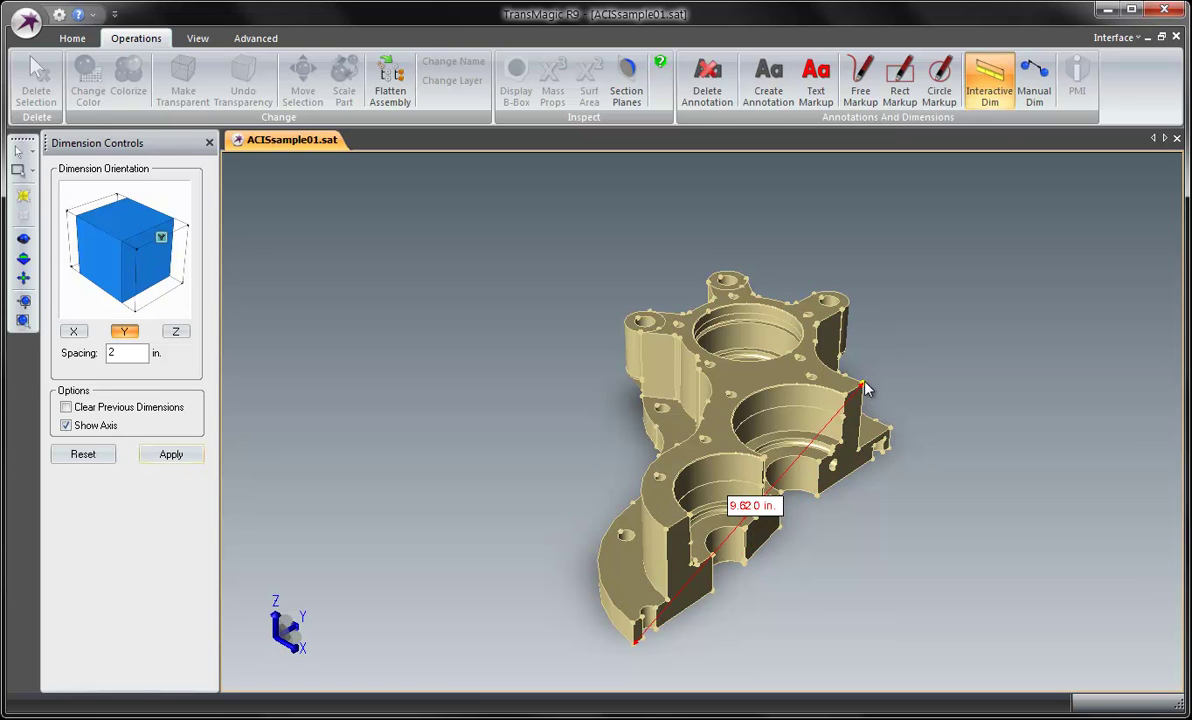
left_click(893, 452)
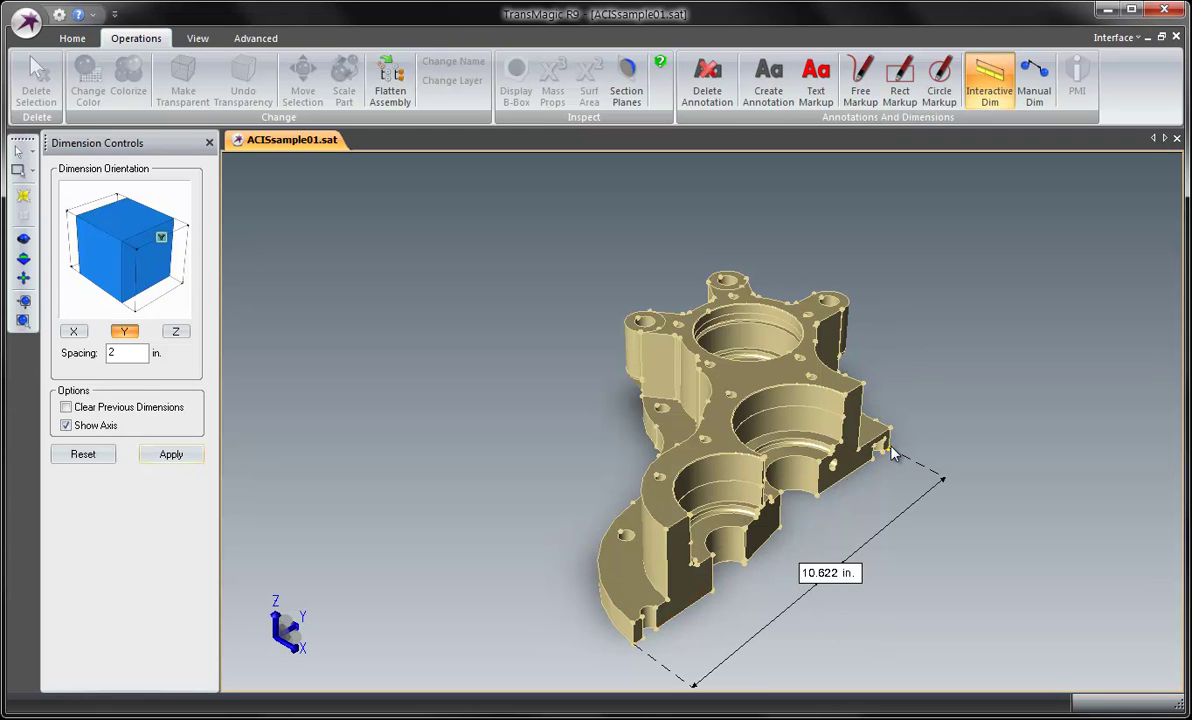
left_click(828, 585)
Change spacing to 1 in and add a second 10.622 in edge dimension
left_click(98, 362)
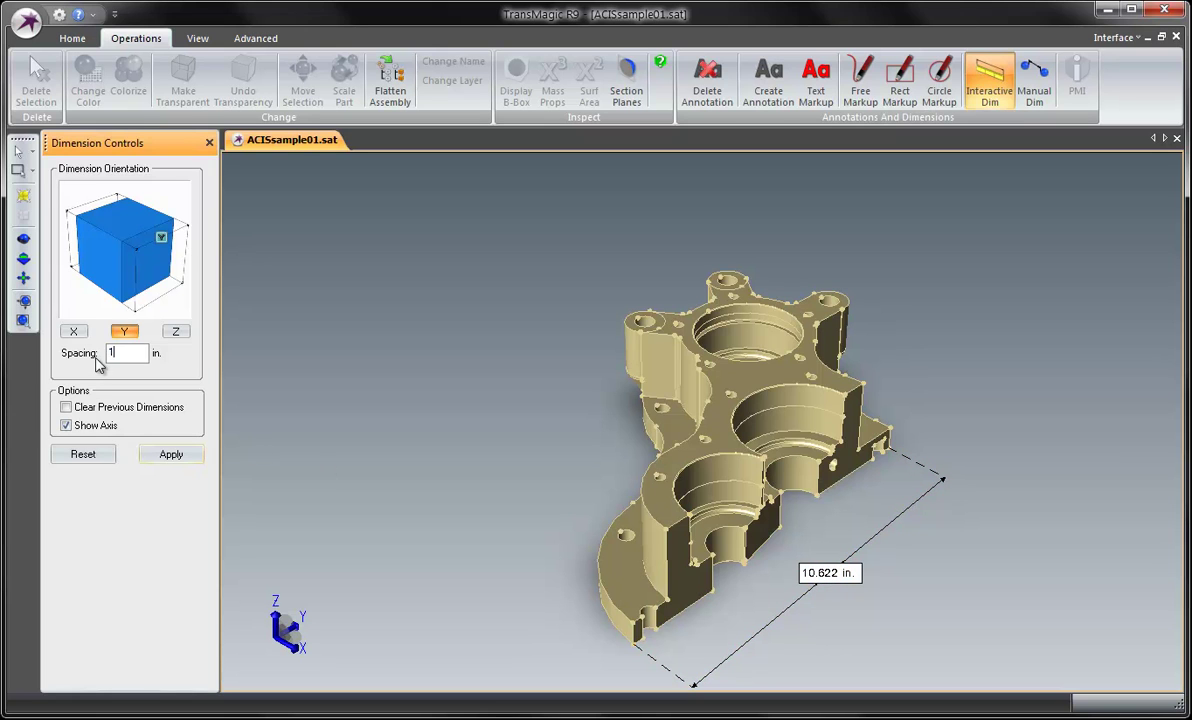
left_click(176, 458)
left_click(636, 621)
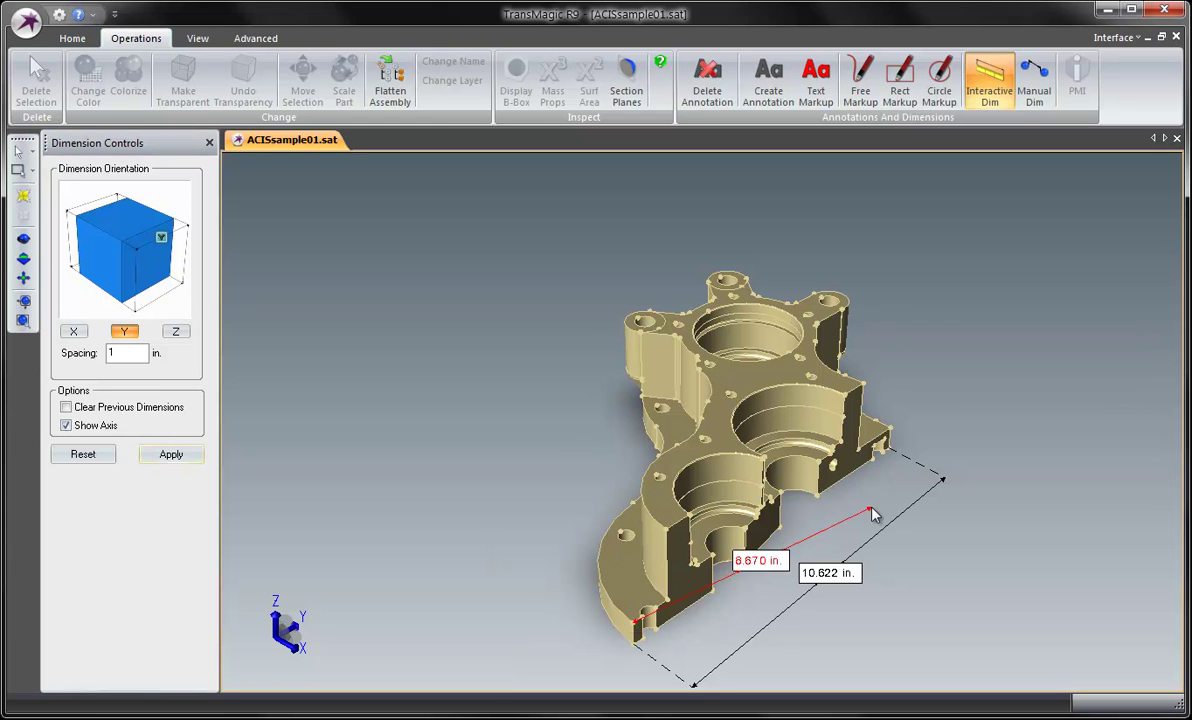
left_click(887, 440)
left_click(905, 472)
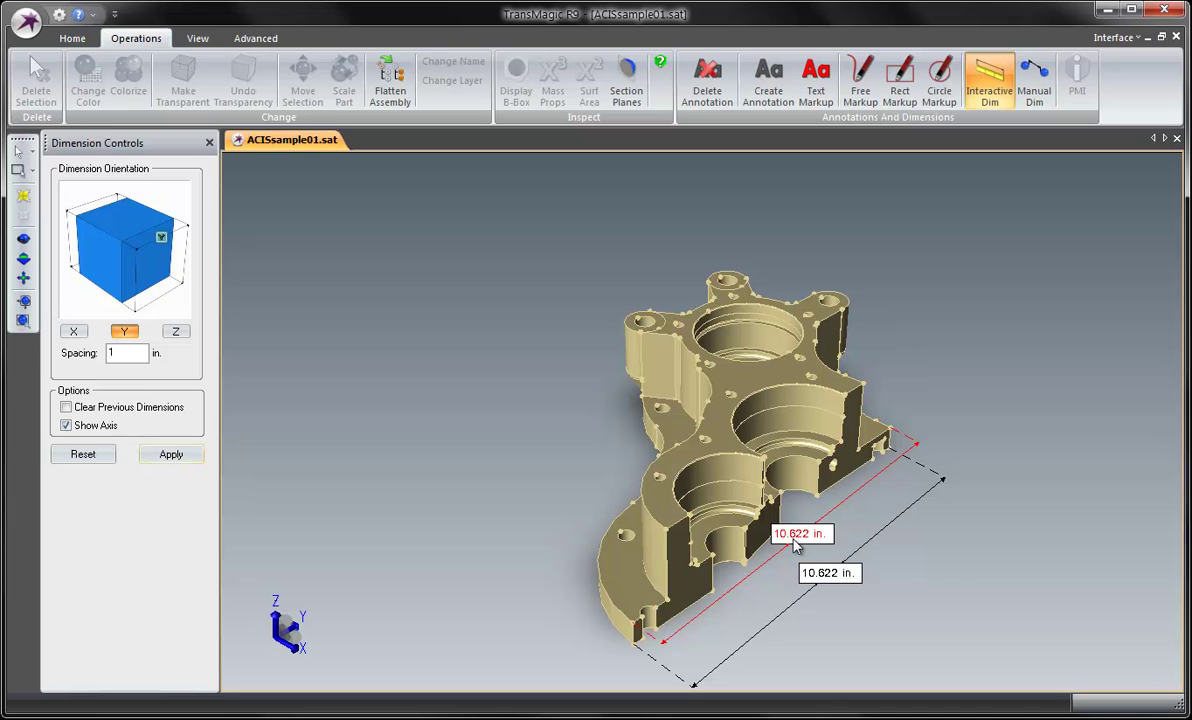
left_click_drag(795, 545, 818, 554)
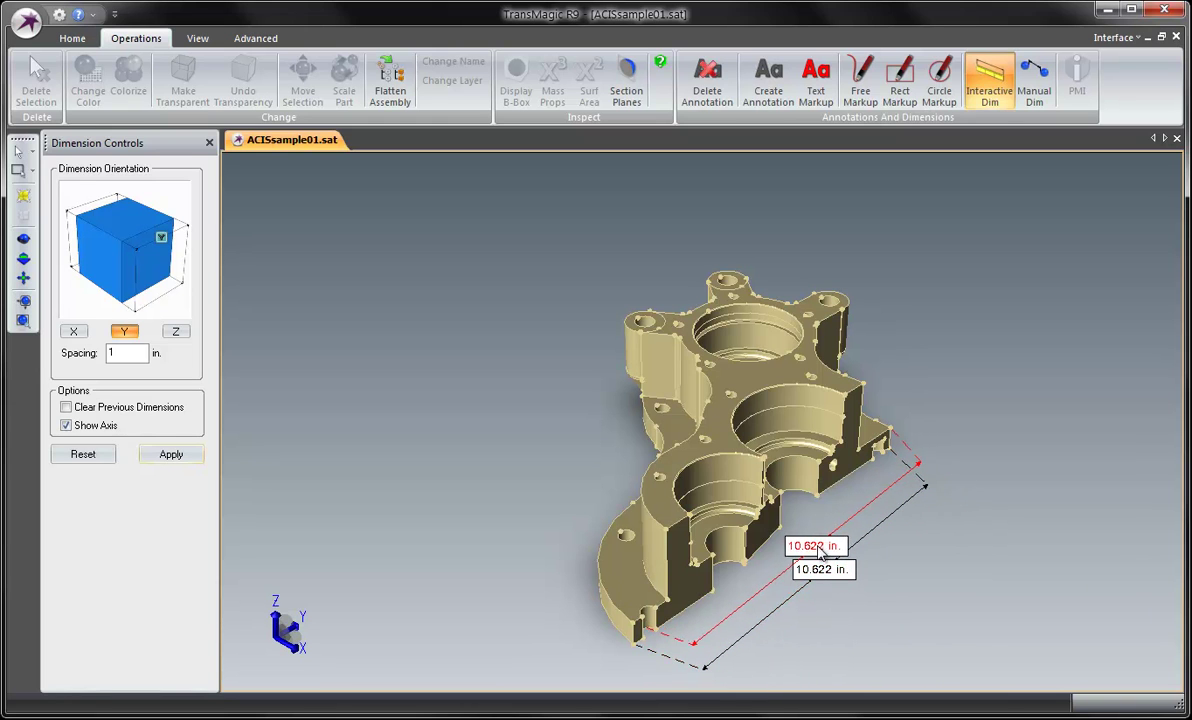
Switch to Z alignment and dimension between the two top bosses at 6.909 in
left_click(171, 336)
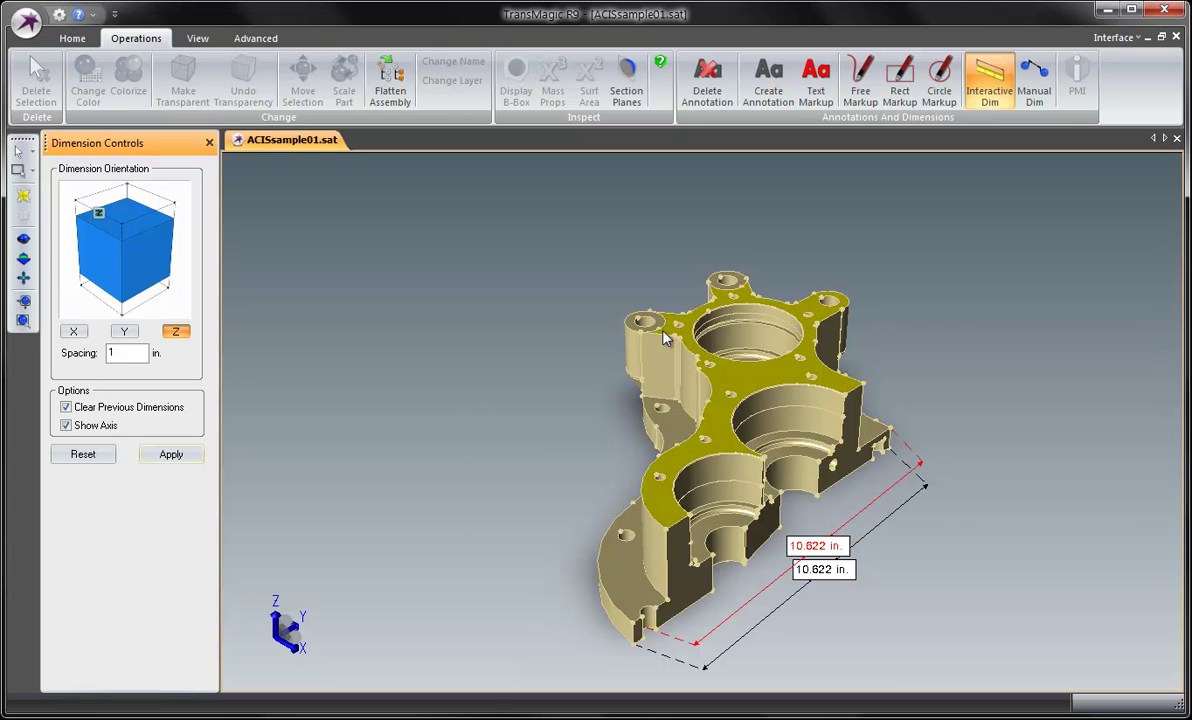
left_click(709, 290)
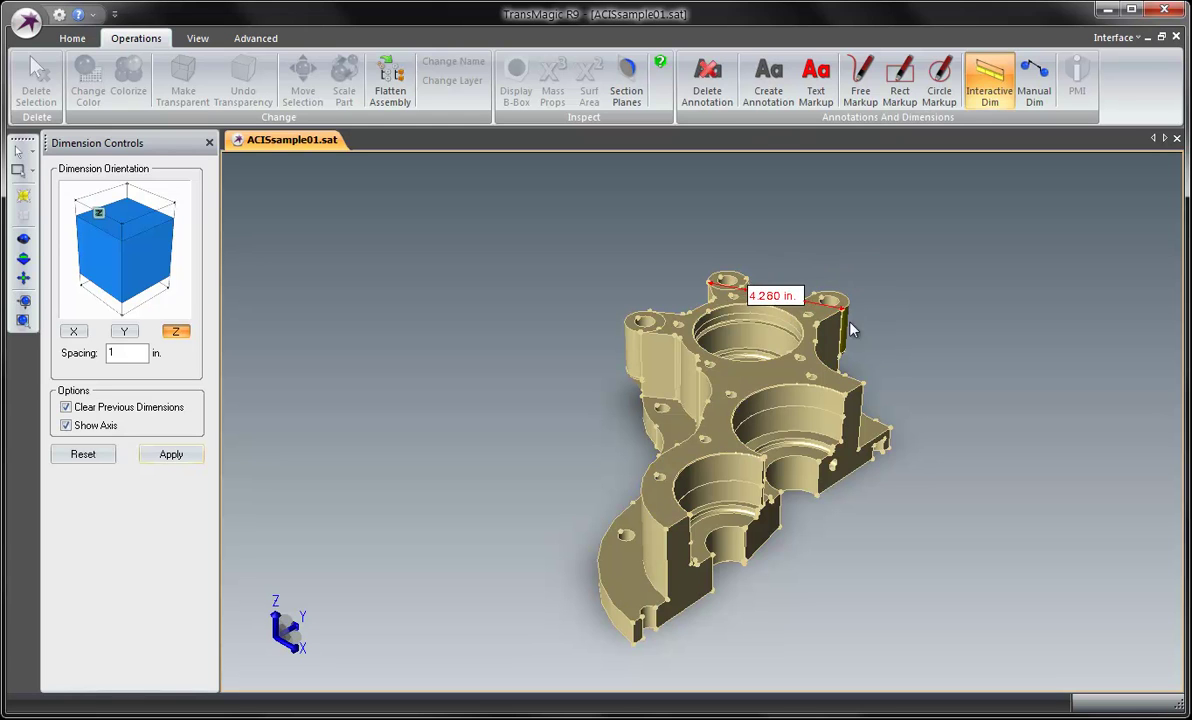
left_click(862, 384)
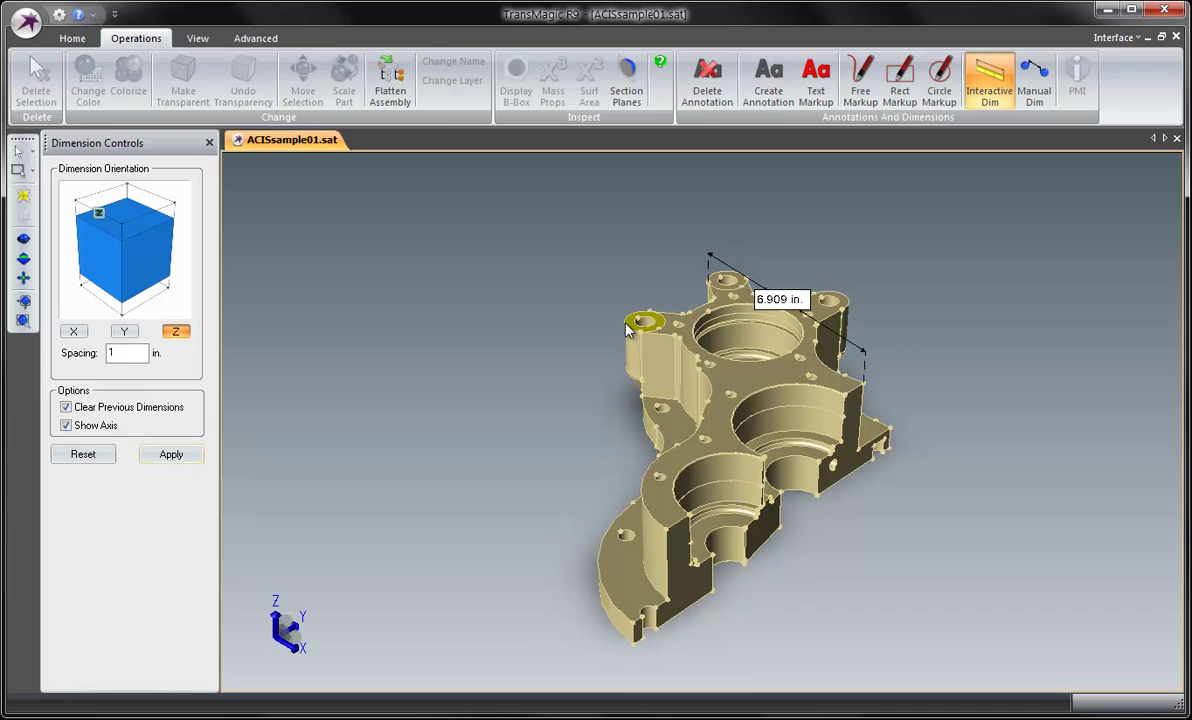
Switch the display to Wireframe and open the background Top Color list
left_click(199, 39)
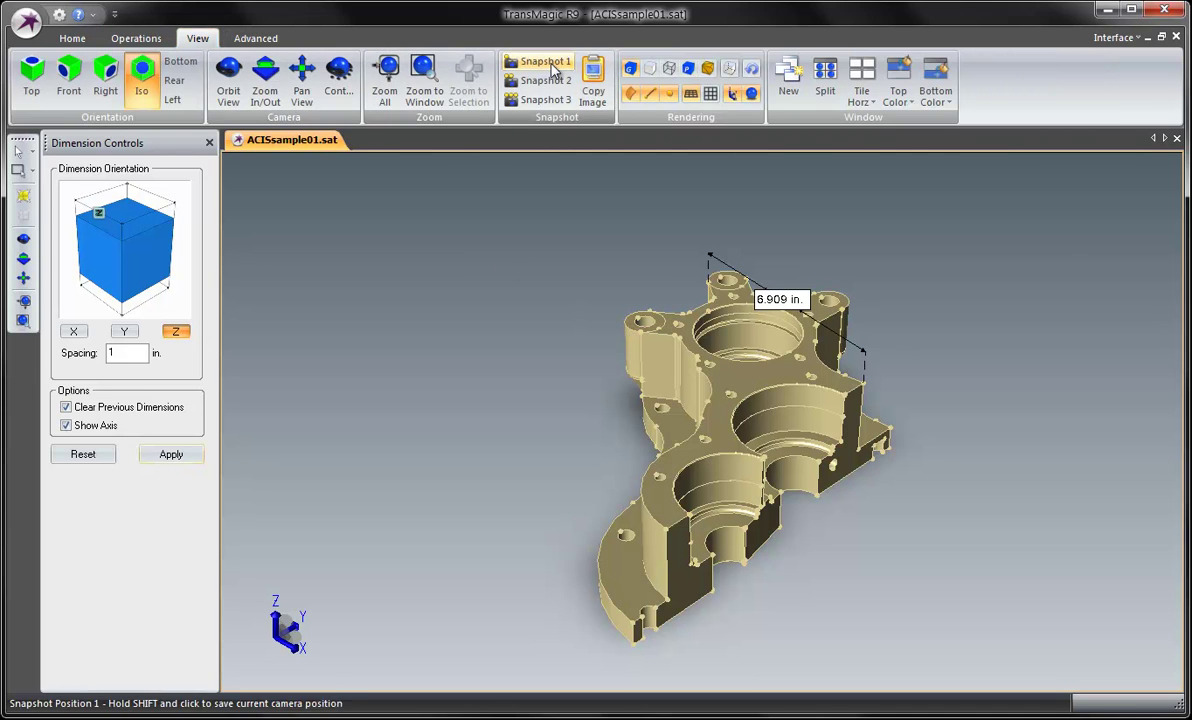
left_click(668, 72)
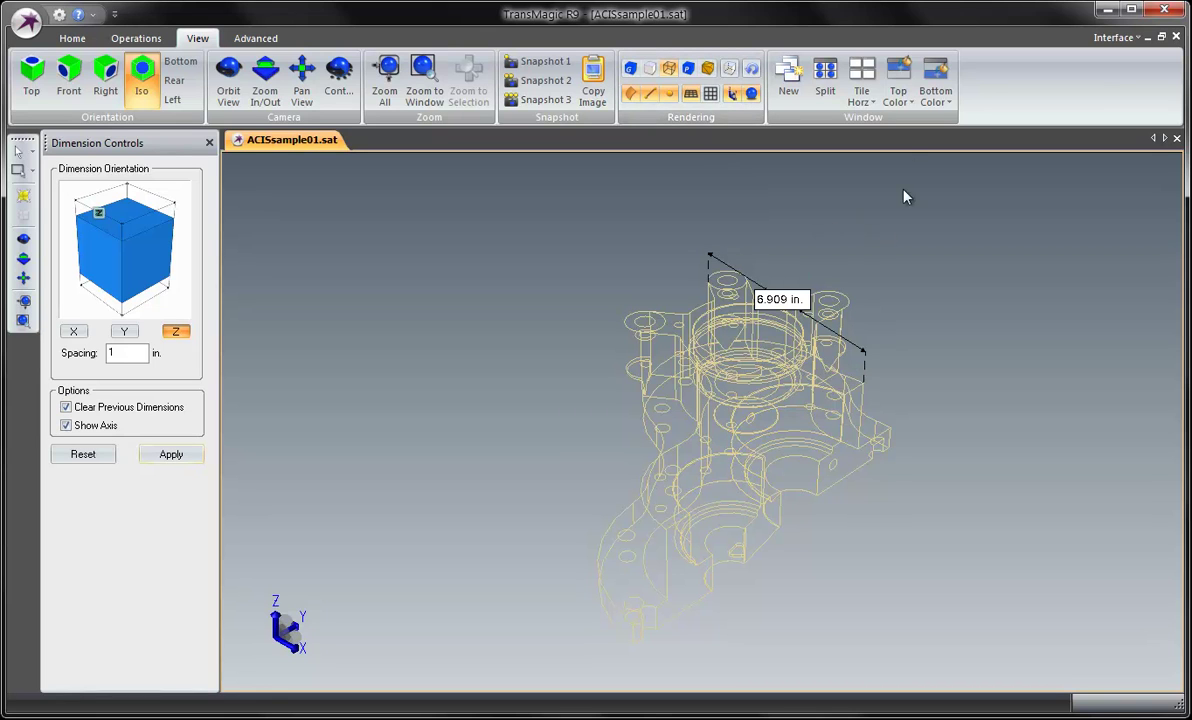
left_click(897, 100)
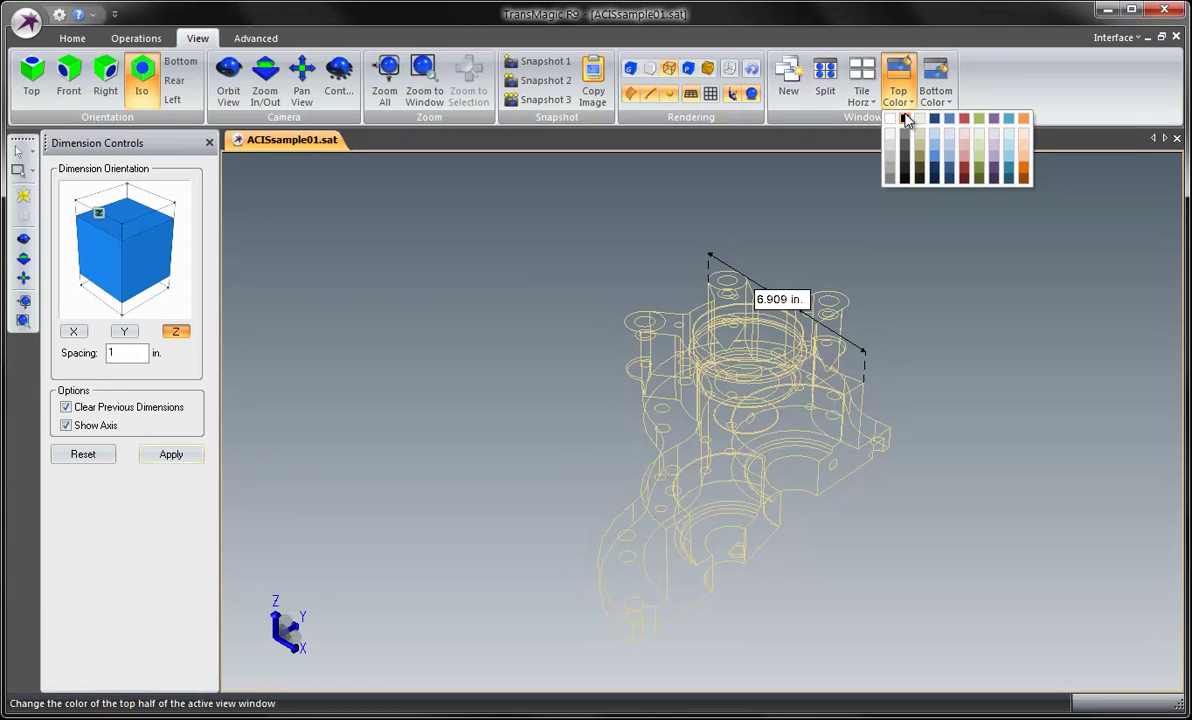
Set both background top and bottom colours to black and turn on Show Vertices
left_click(904, 121)
left_click(937, 105)
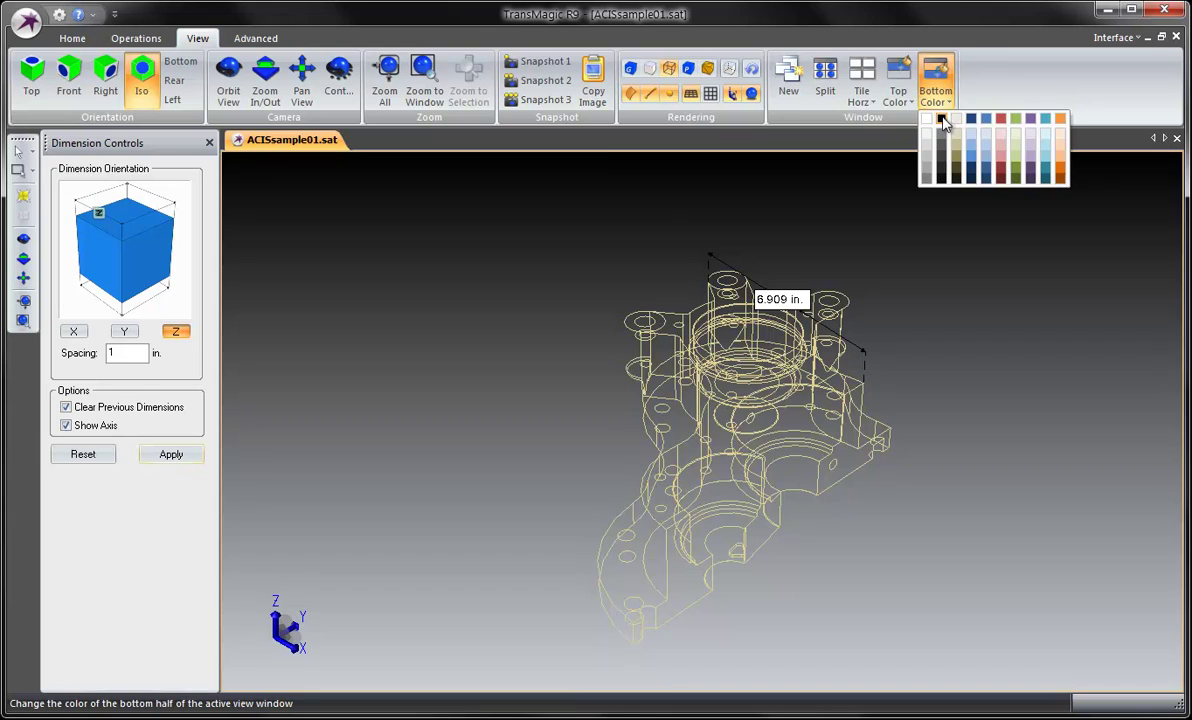
left_click(932, 121)
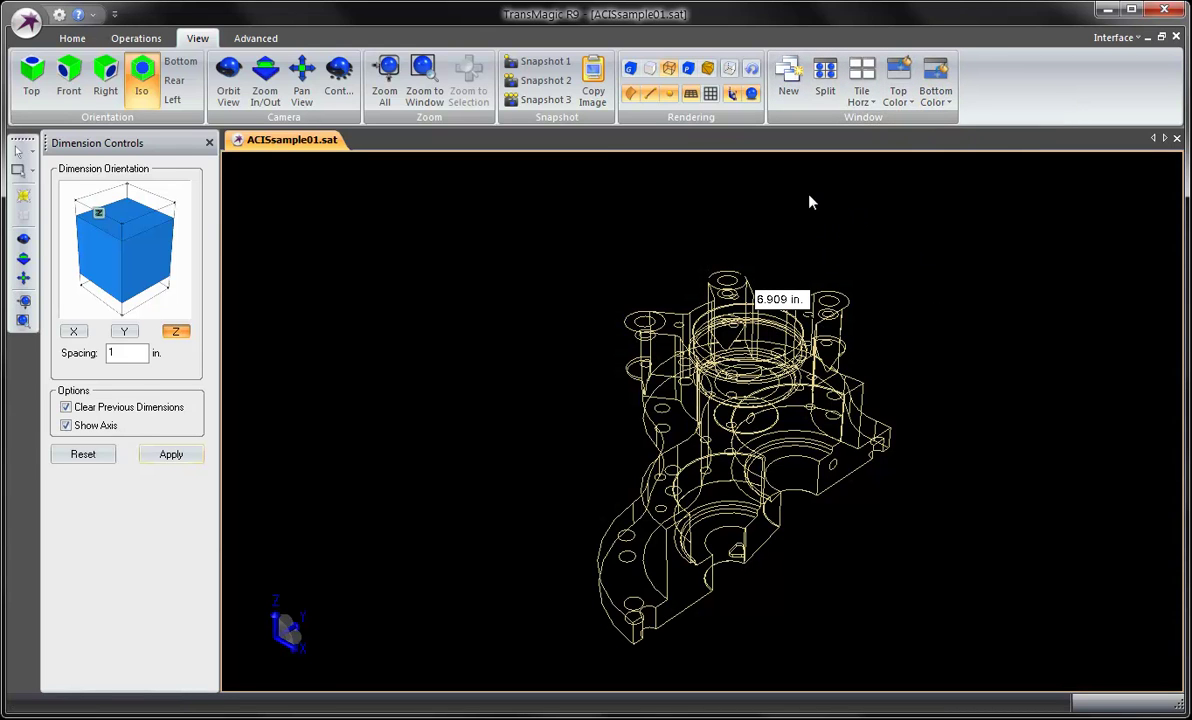
left_click(669, 97)
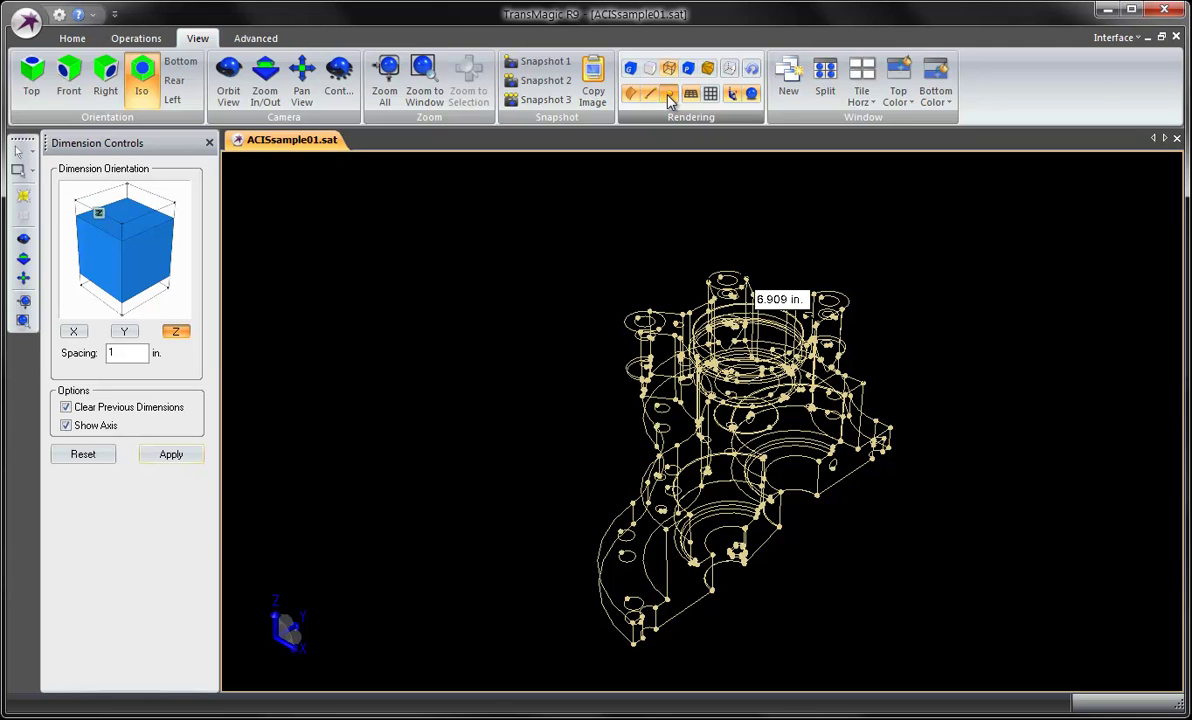
Try tan and light grey for the bottom background, ending on a dark grey
left_click(935, 88)
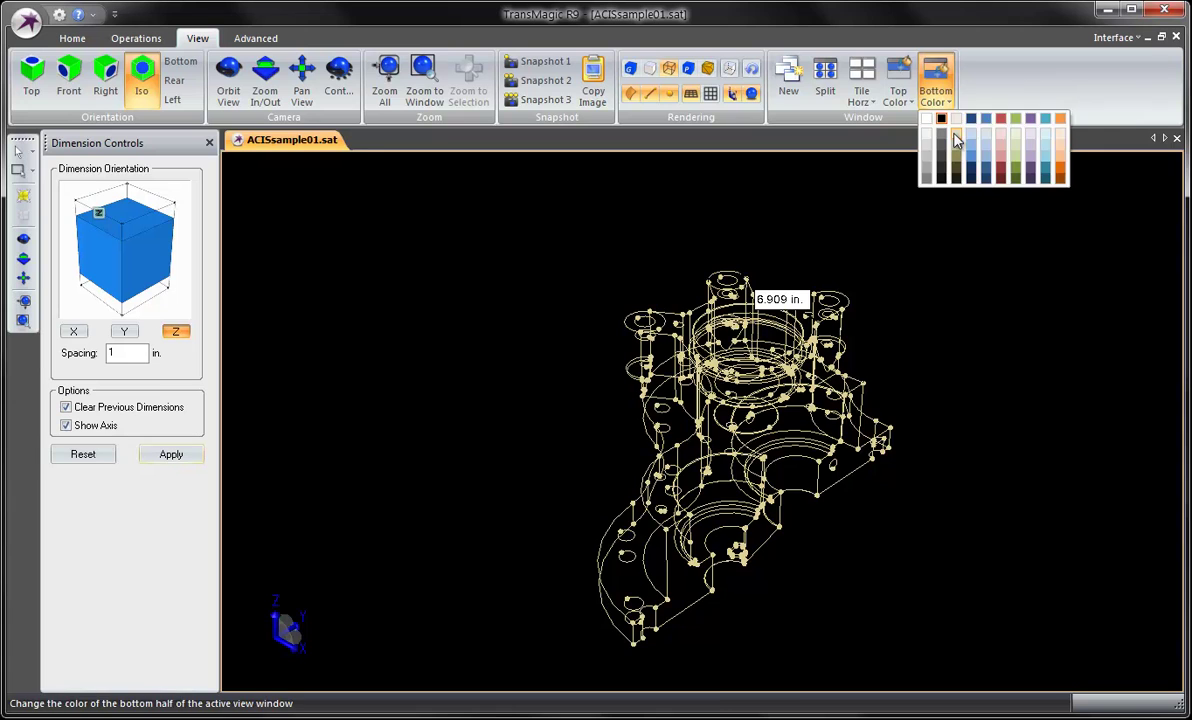
left_click(942, 141)
left_click(935, 88)
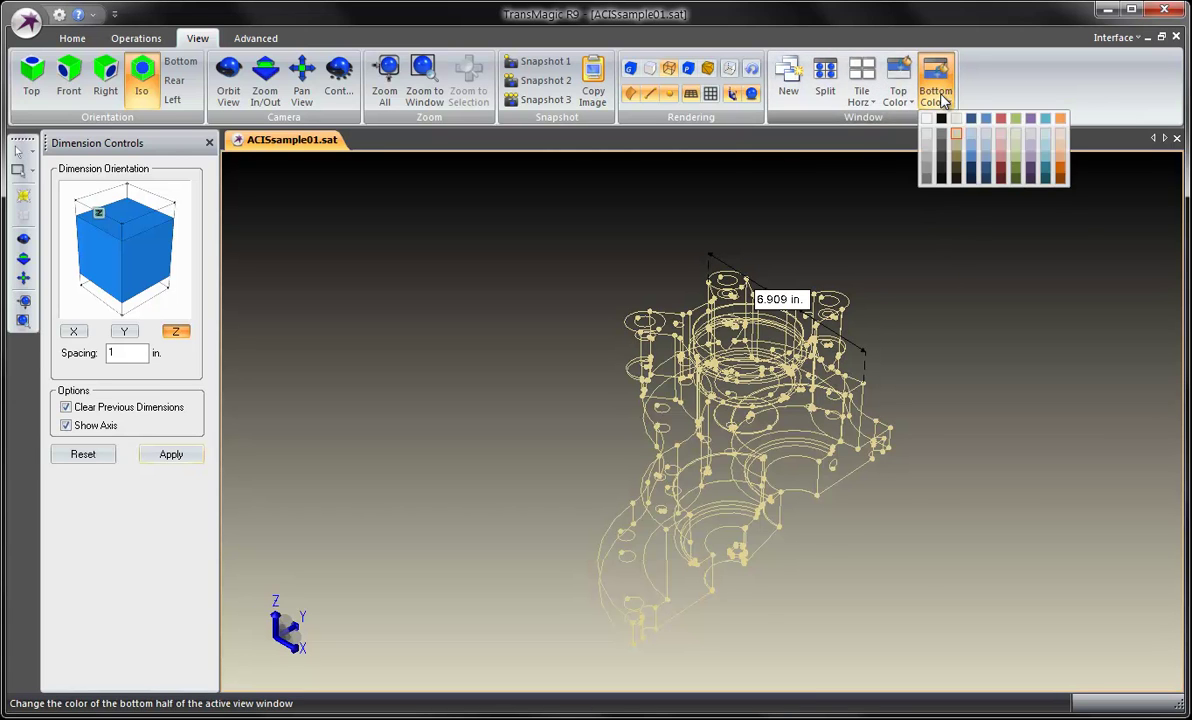
left_click(926, 124)
left_click(935, 88)
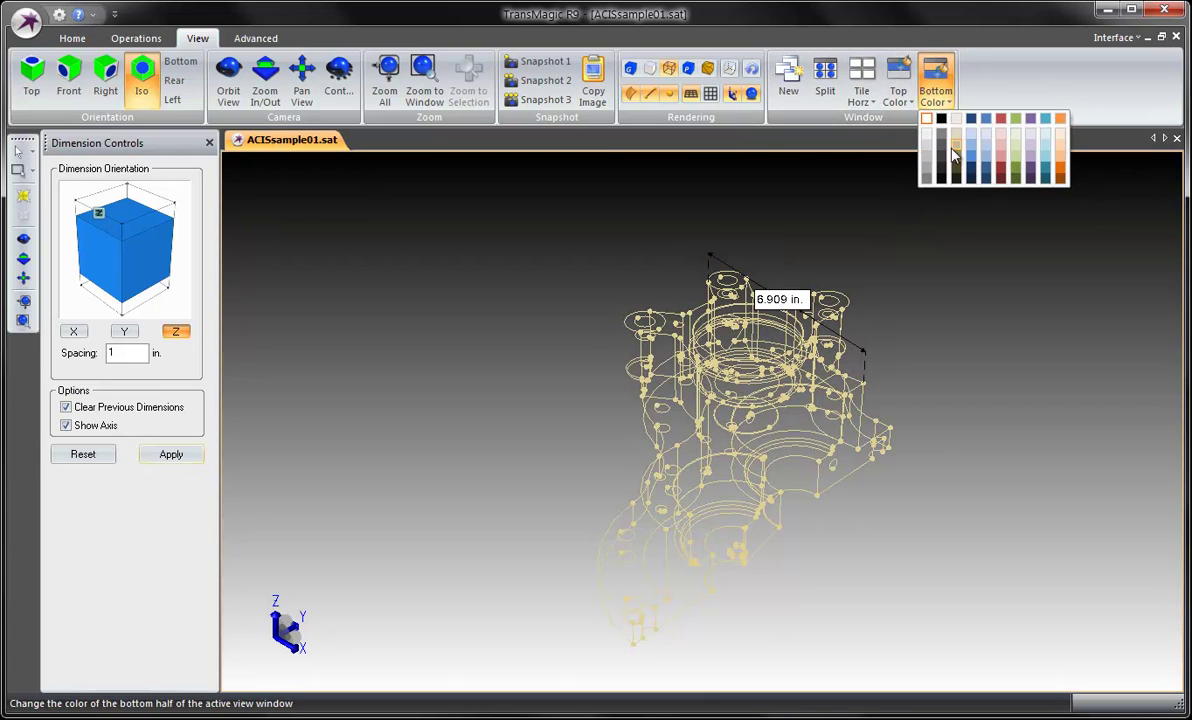
left_click(942, 149)
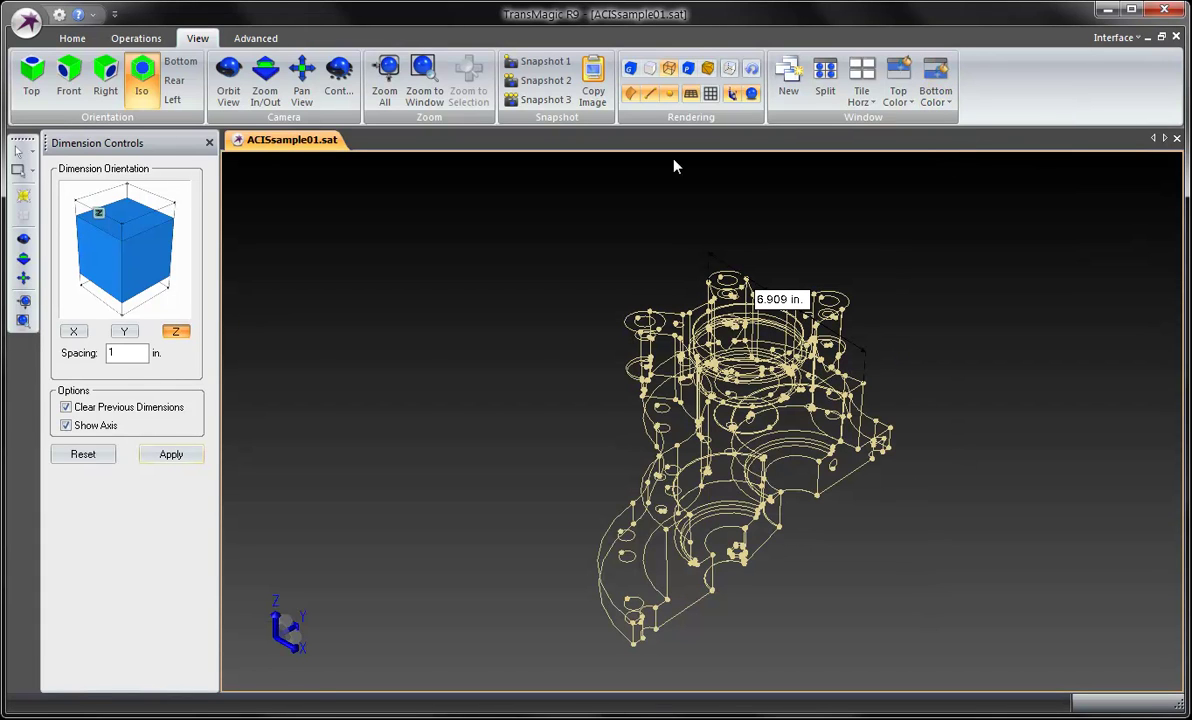
Dimension the short lower-right step edge, switching alignment from X to Y for 2.380 in
left_click(136, 38)
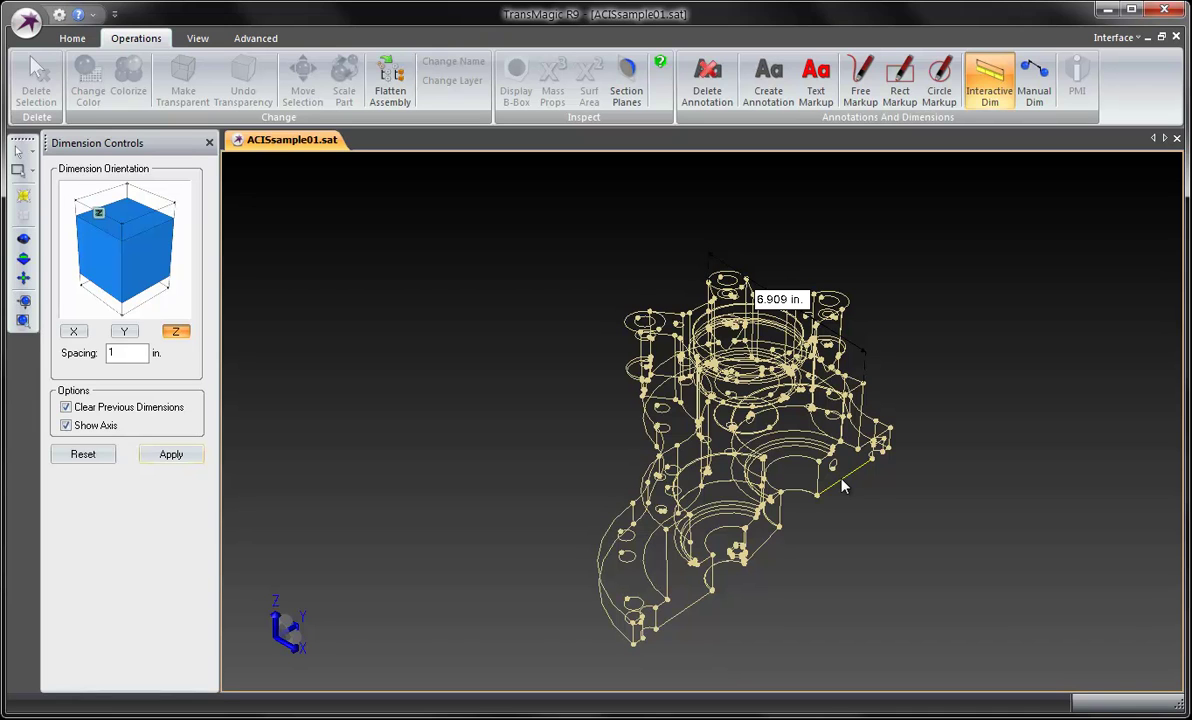
left_click(852, 512)
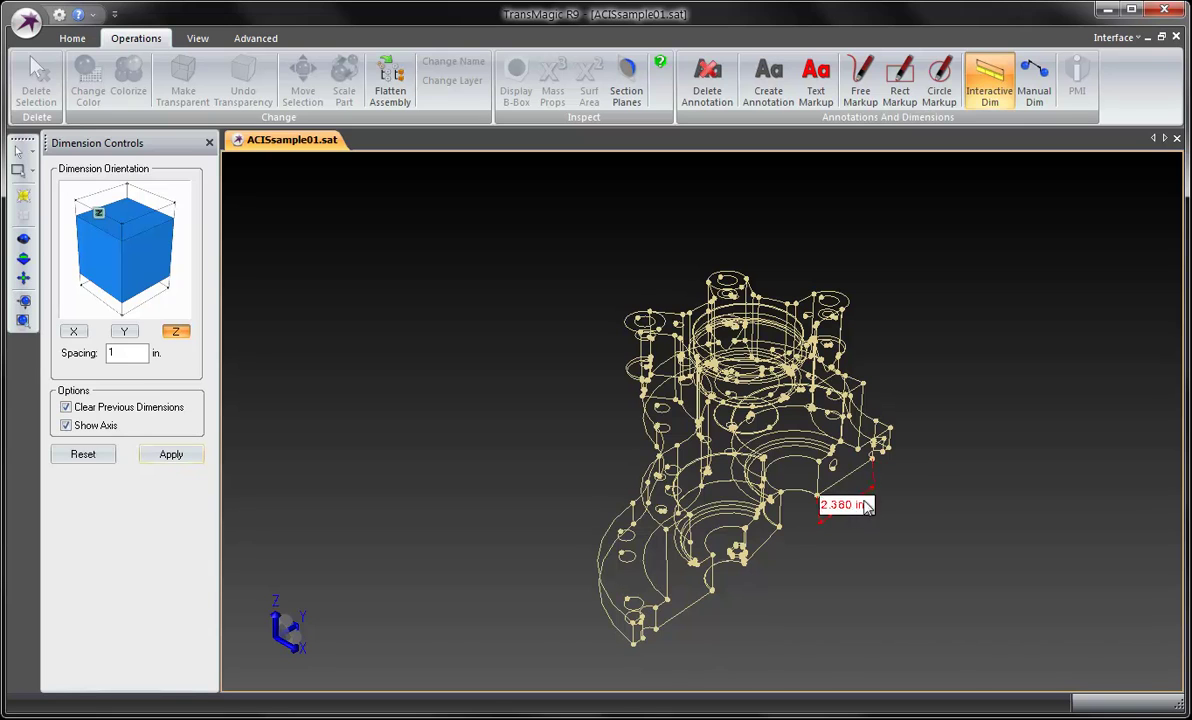
left_click(896, 505)
left_click(86, 338)
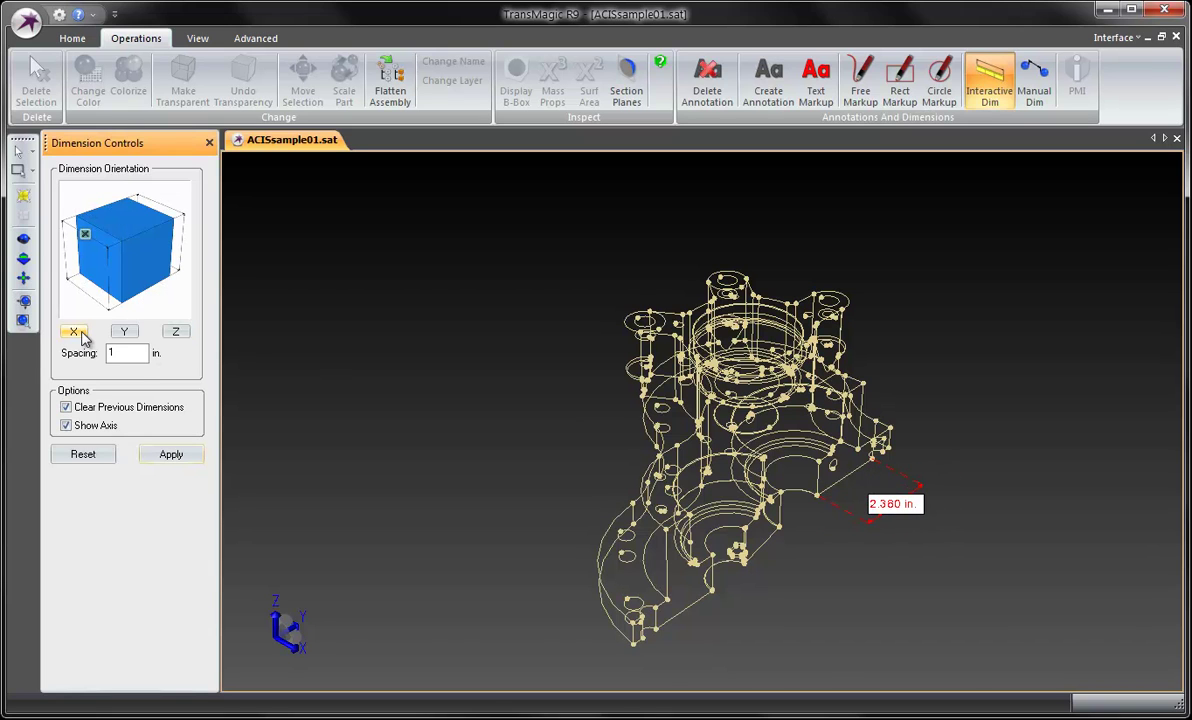
left_click(188, 455)
left_click(124, 331)
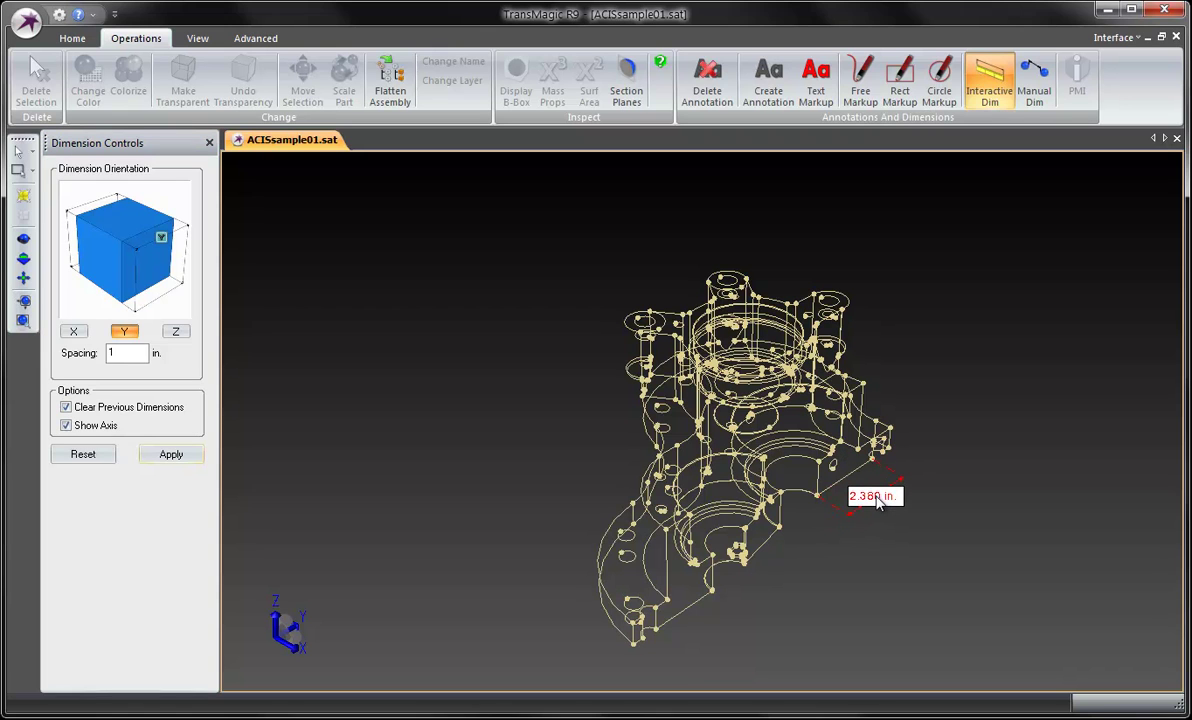
left_click(877, 502)
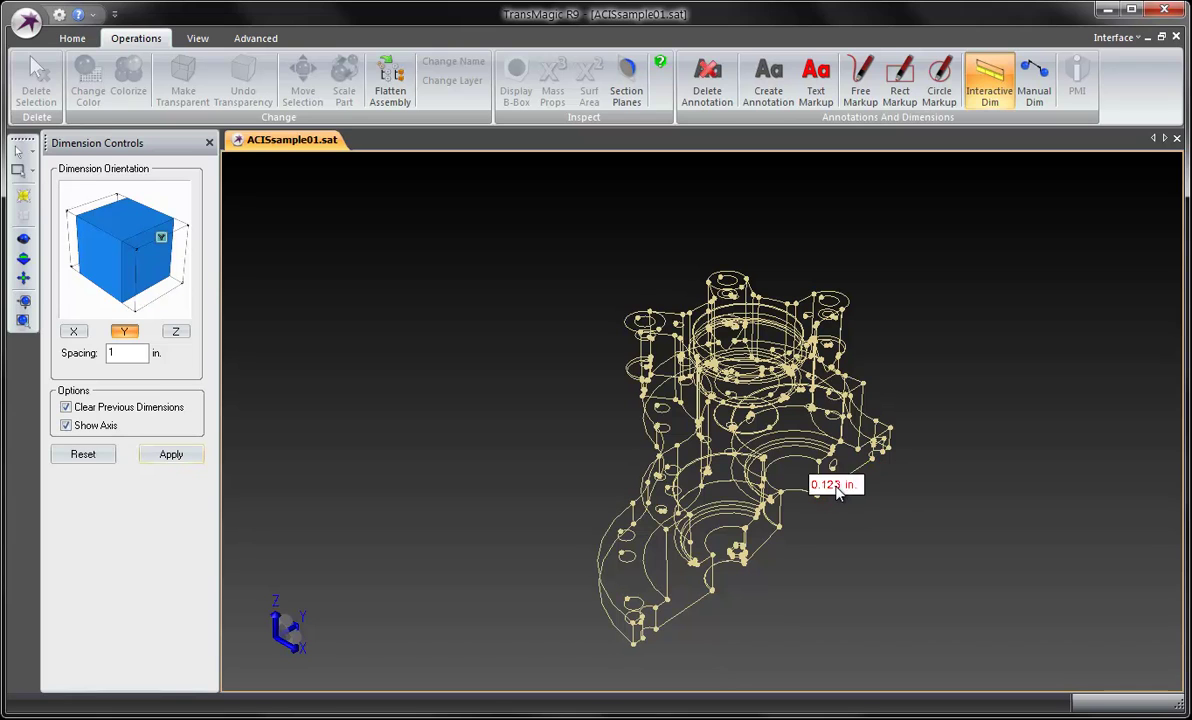
Dimension the lower model edge as a Distance and place the 1.767 in. dimension
left_click(714, 503)
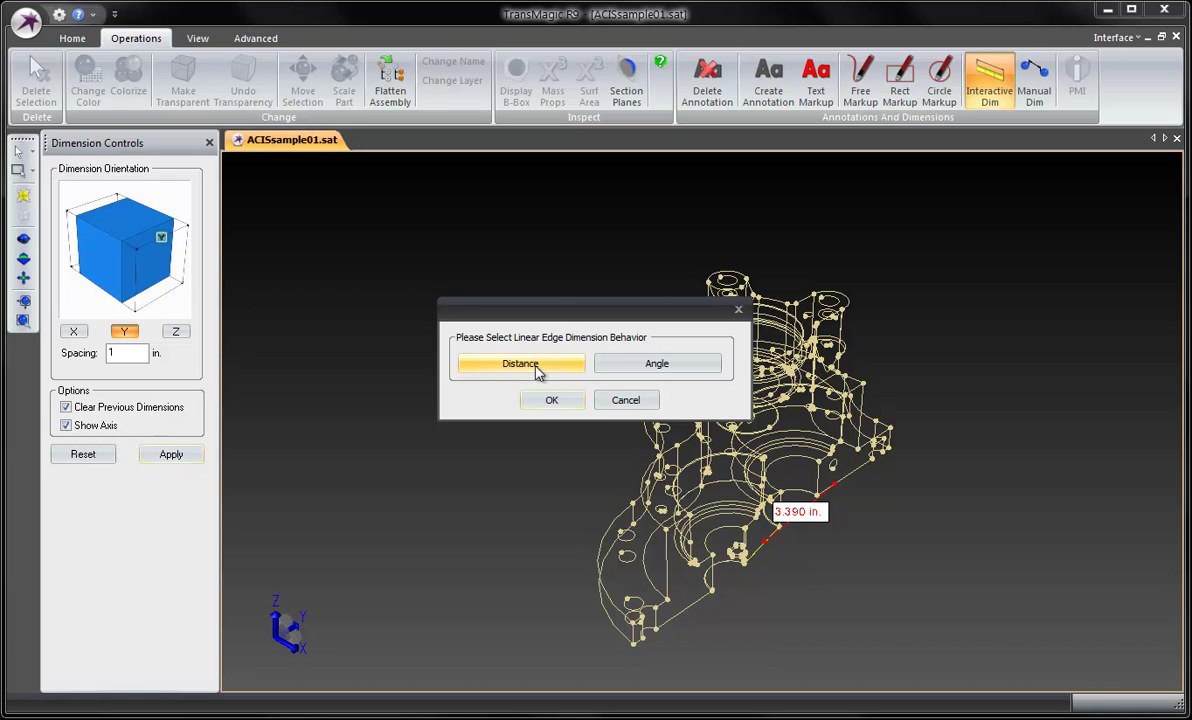
left_click(554, 402)
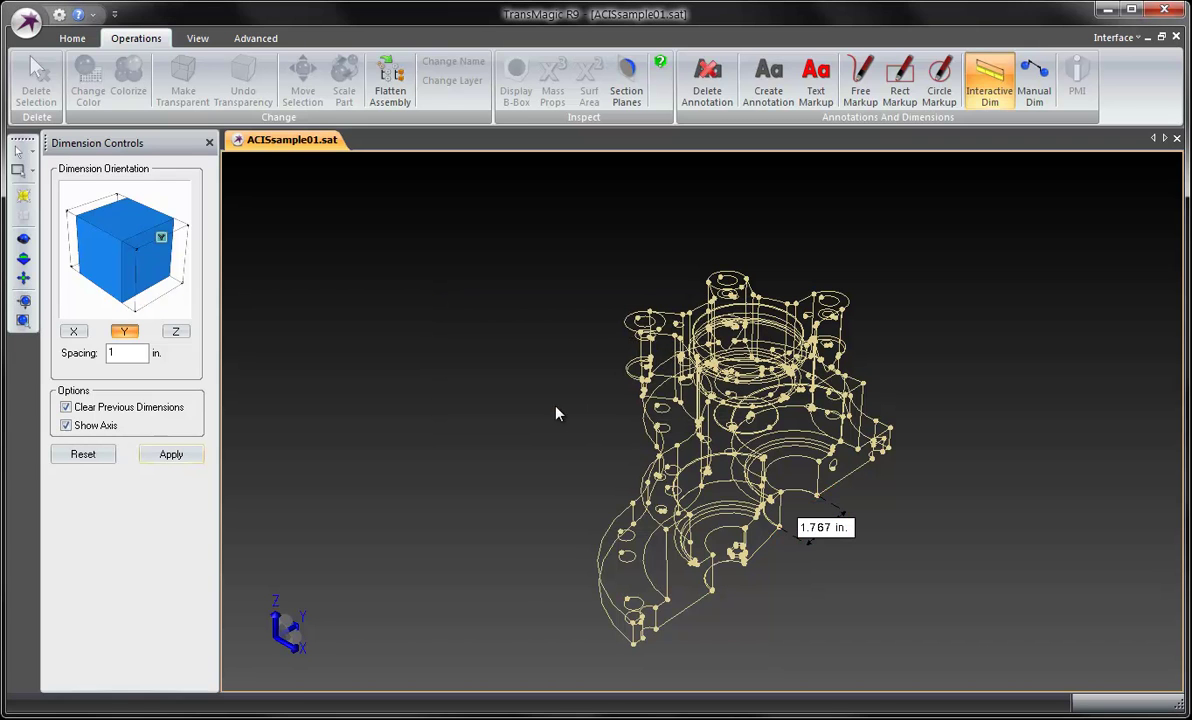
left_click(783, 536)
Add the R 3.346 in. arc and R 0.591 in. hole radii, then start a distance at the upper-left hole
left_click(603, 546)
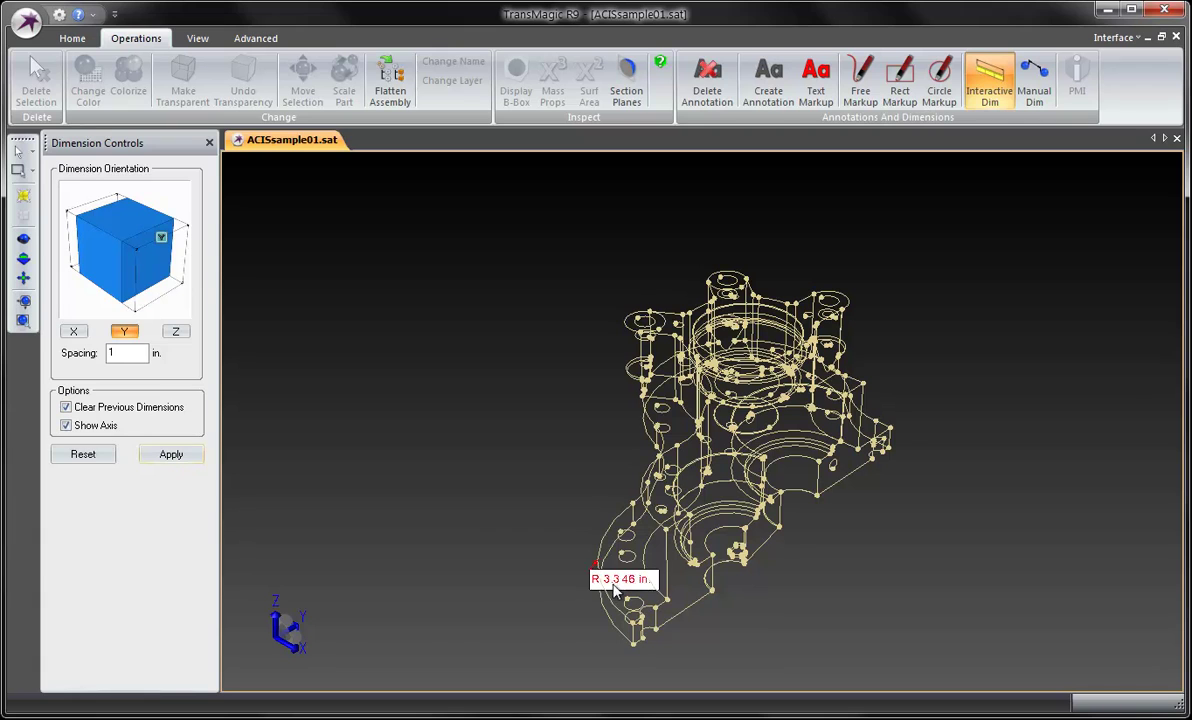
left_click(416, 469)
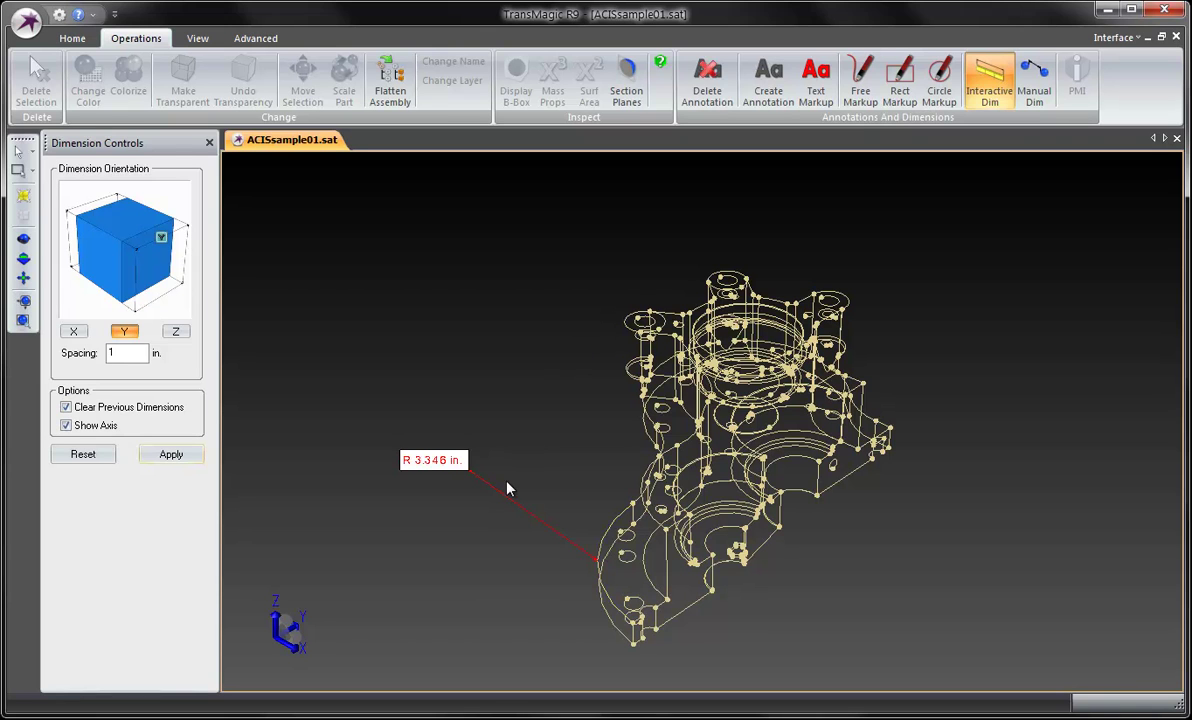
left_click(628, 316)
left_click(496, 283)
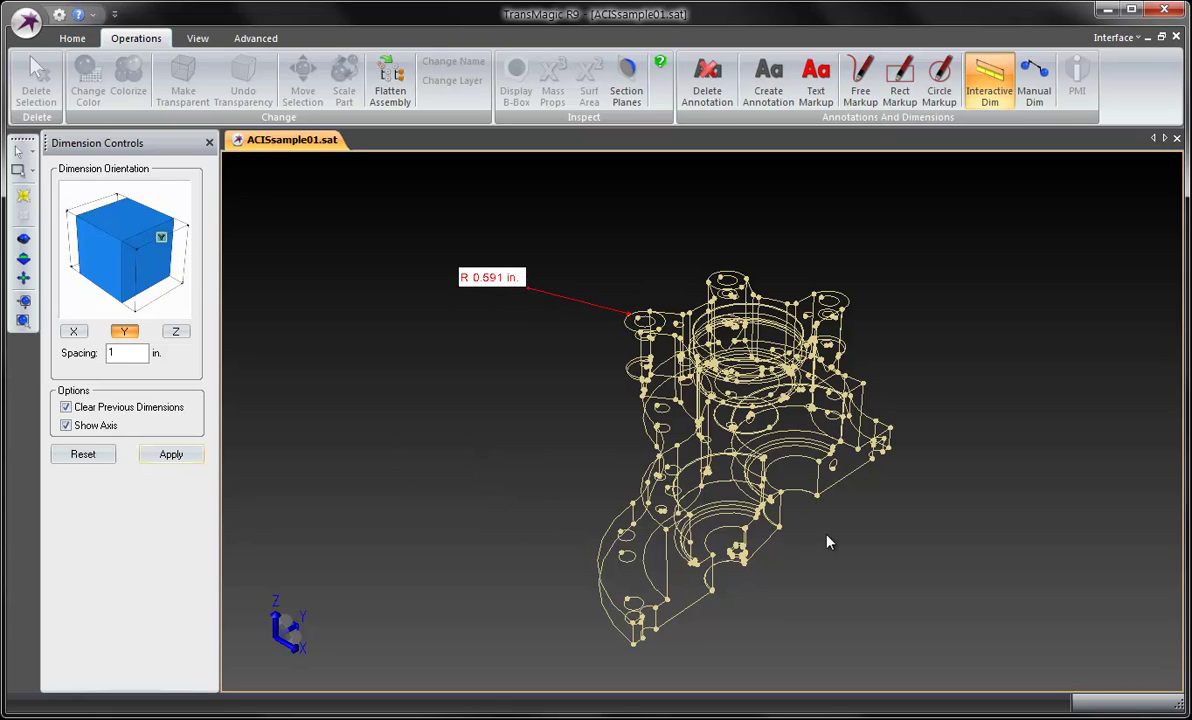
left_click(598, 560)
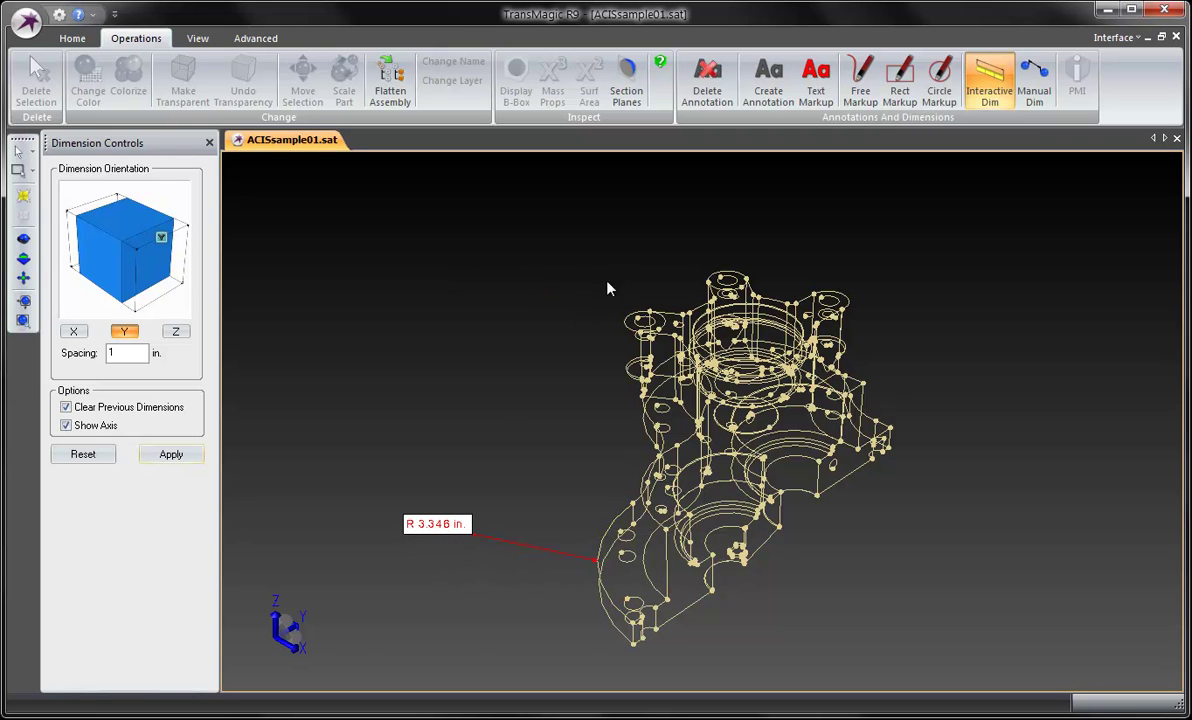
left_click(623, 326)
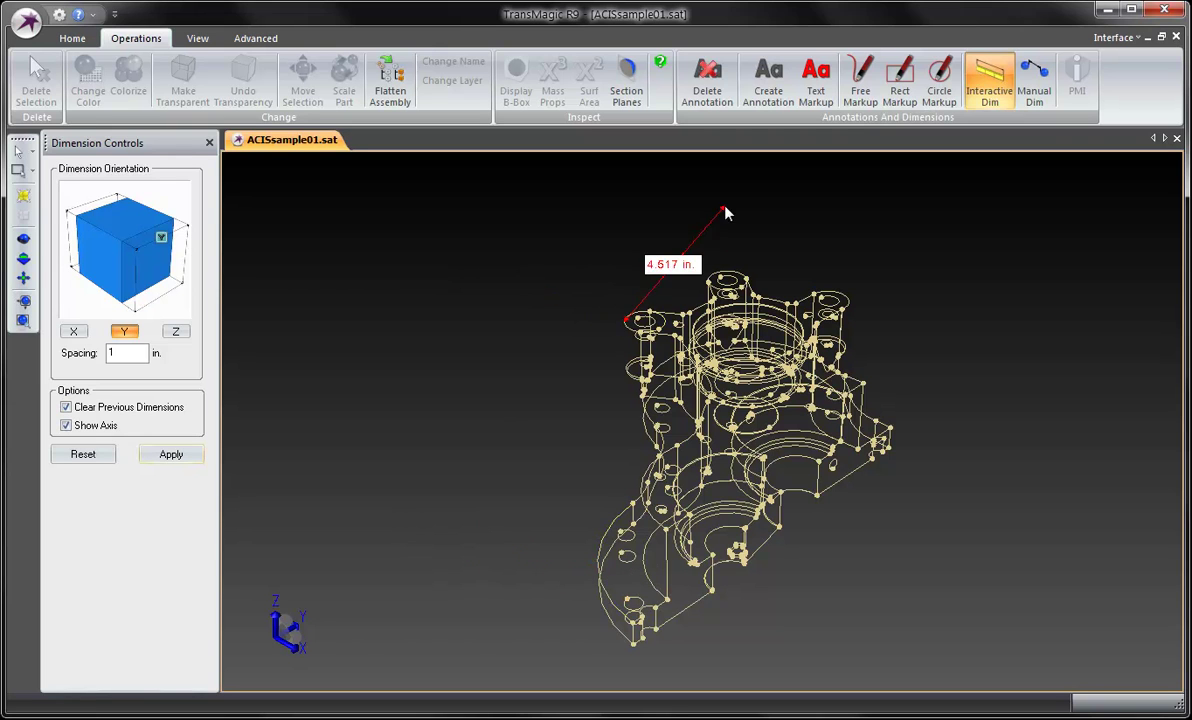
Dimension the two top holes C1 Center - C2 Center, placing 5.543 in. above the part
left_click(846, 308)
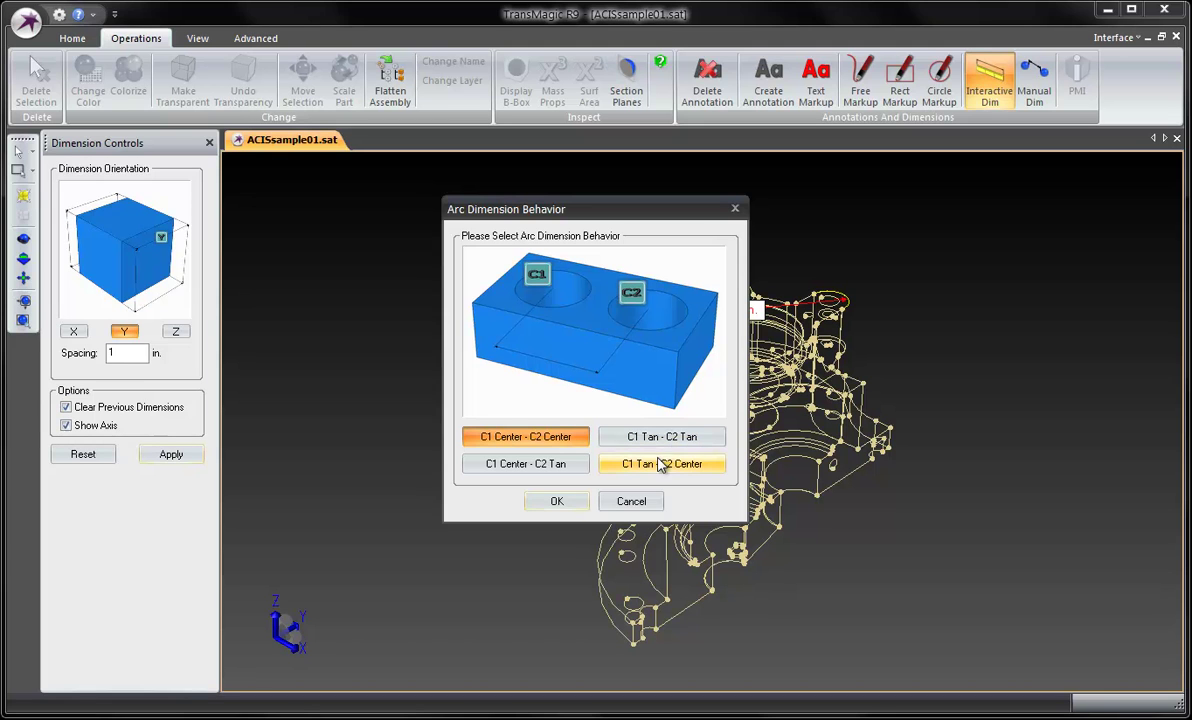
left_click(548, 448)
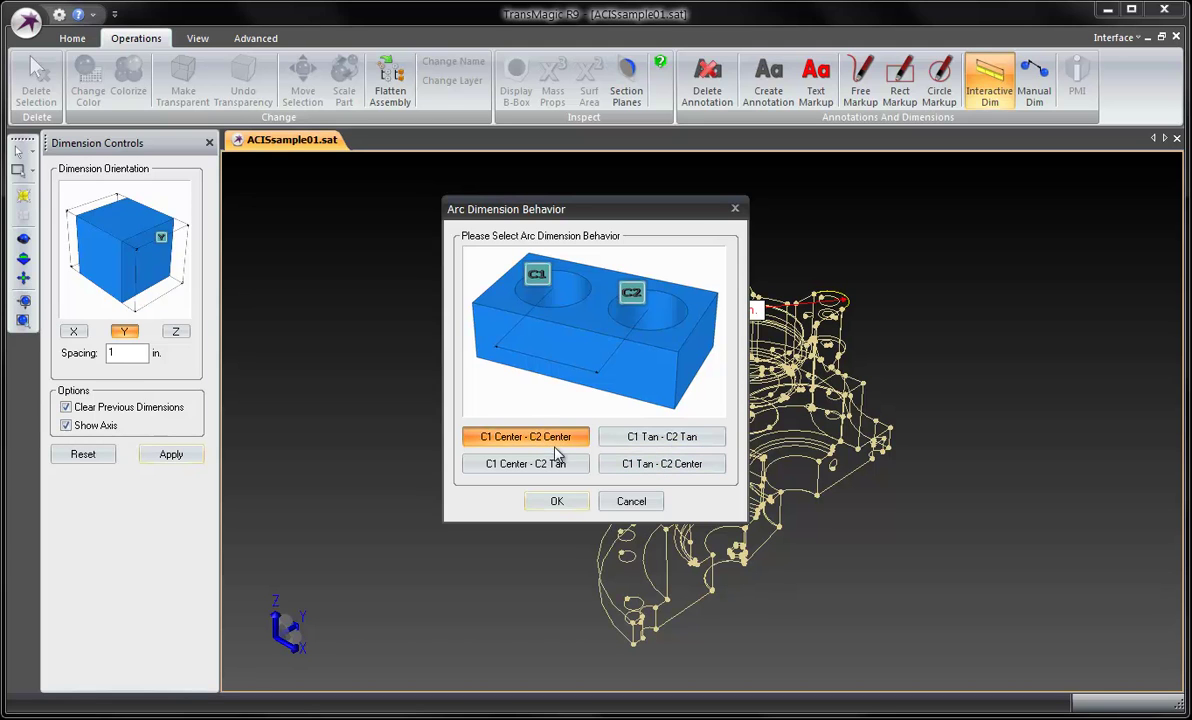
left_click(557, 502)
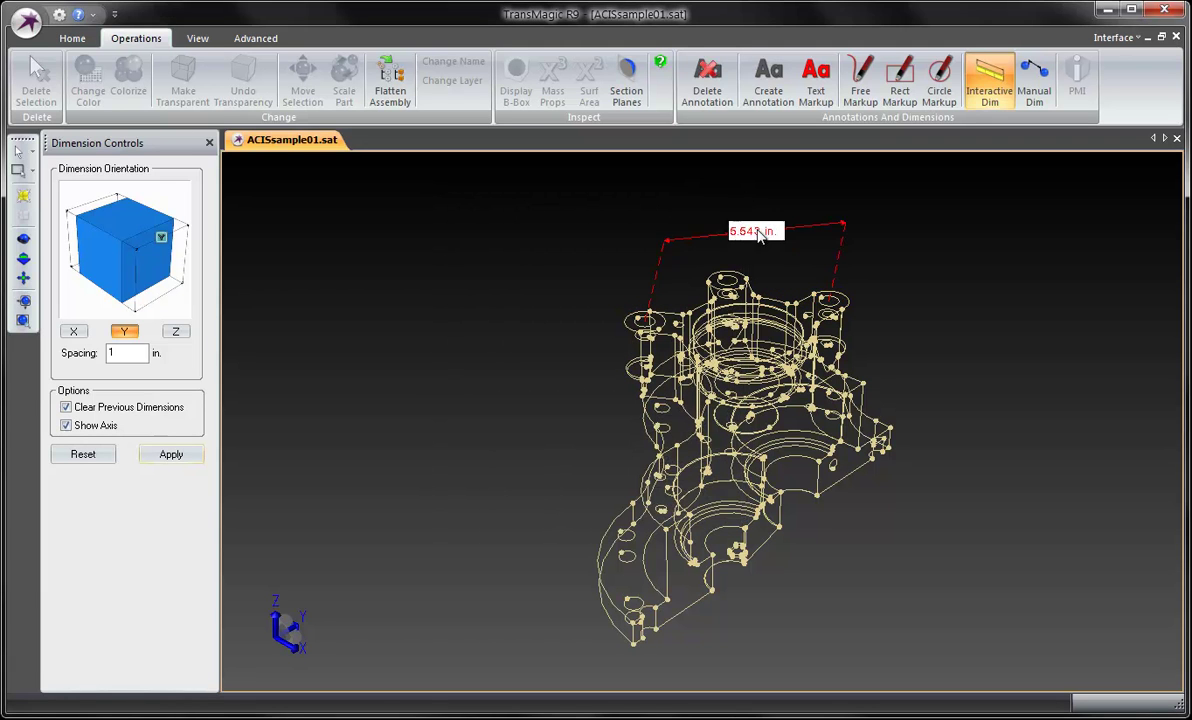
left_click(692, 200)
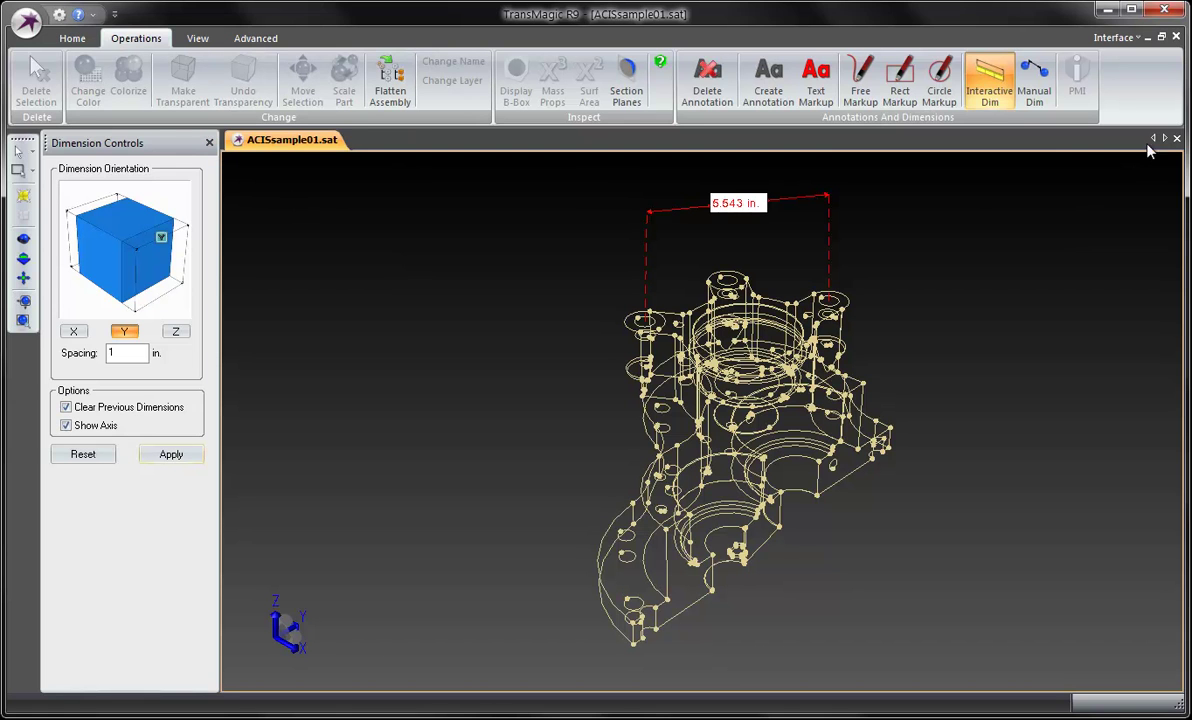
Close the annotated model and open ACISsample01.sat
left_click(1178, 139)
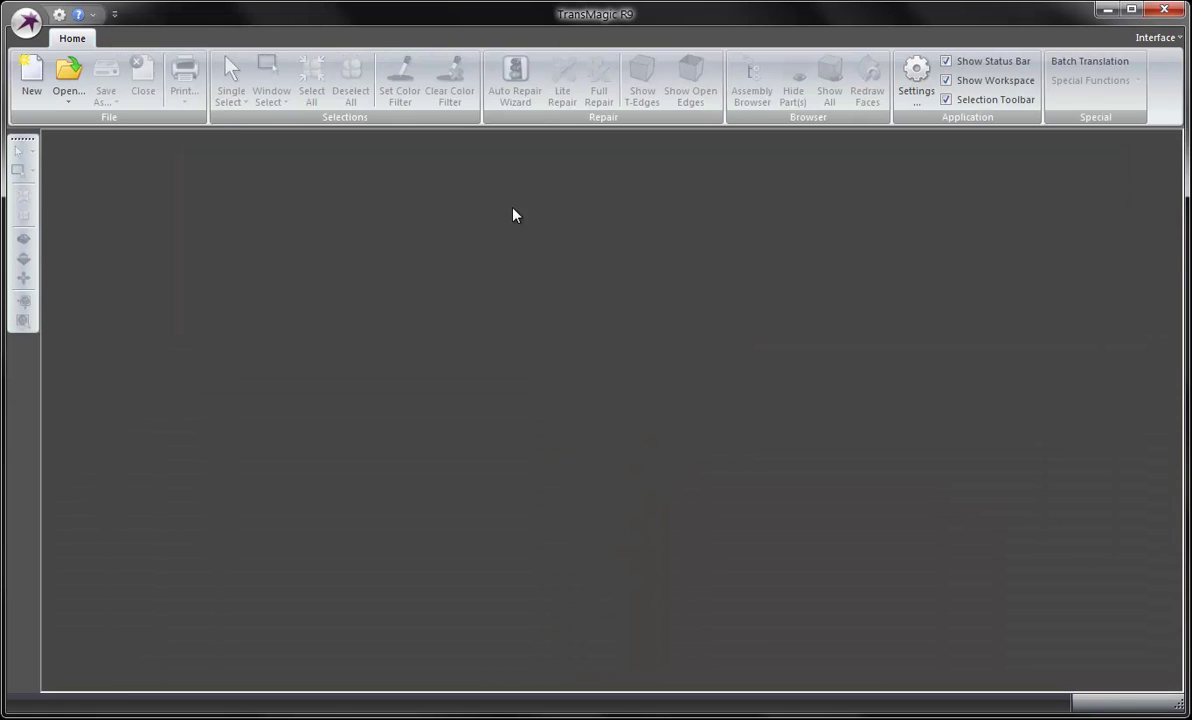
left_click(66, 78)
double_click(400, 194)
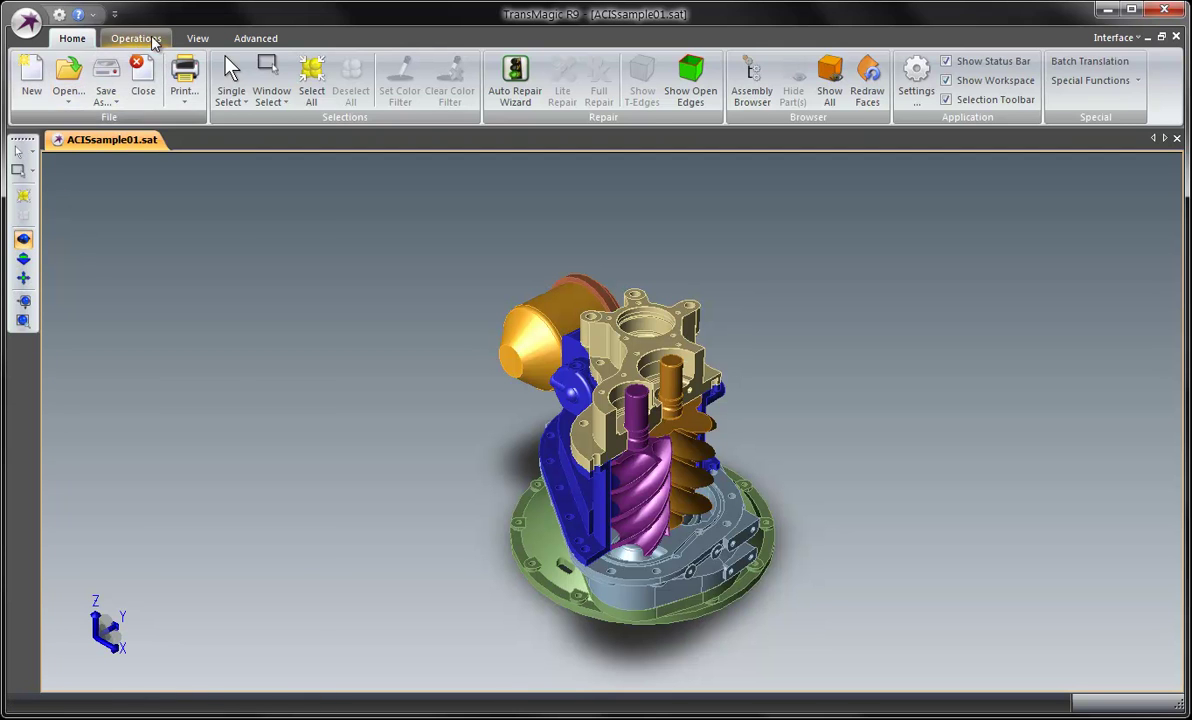
Window-select the inner parts in Right view, hide them, and return to Iso view
left_click(196, 40)
left_click(105, 75)
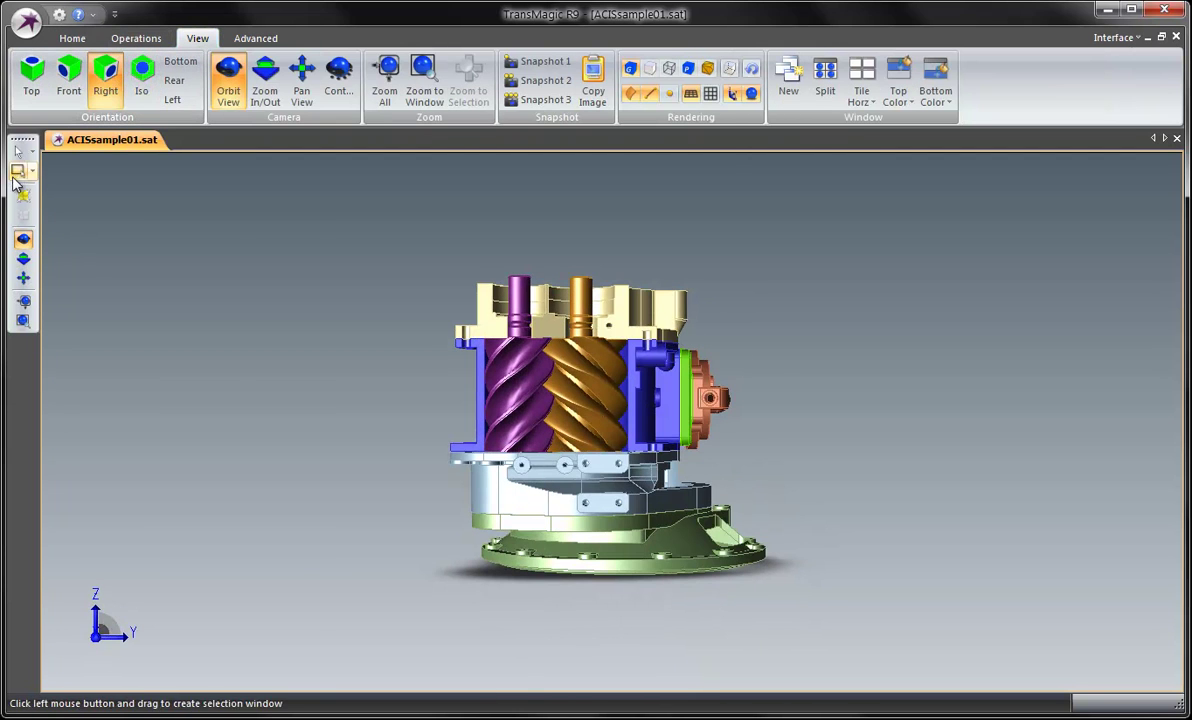
left_click_drag(412, 377, 797, 494)
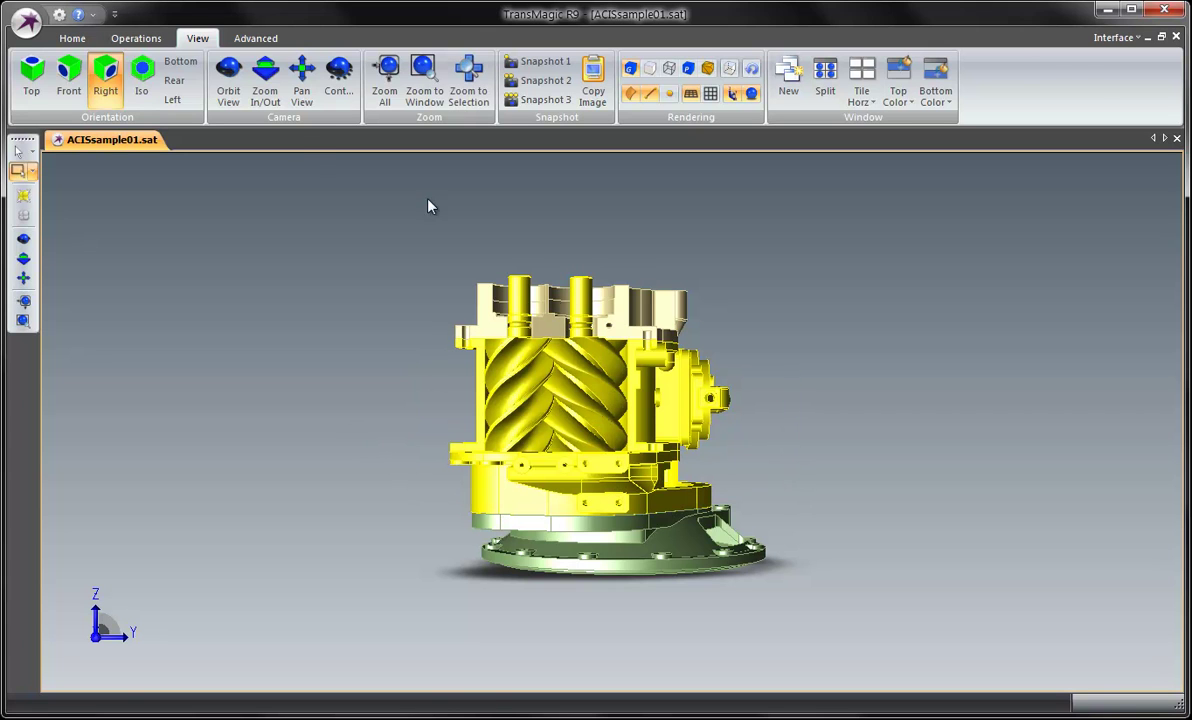
left_click(72, 38)
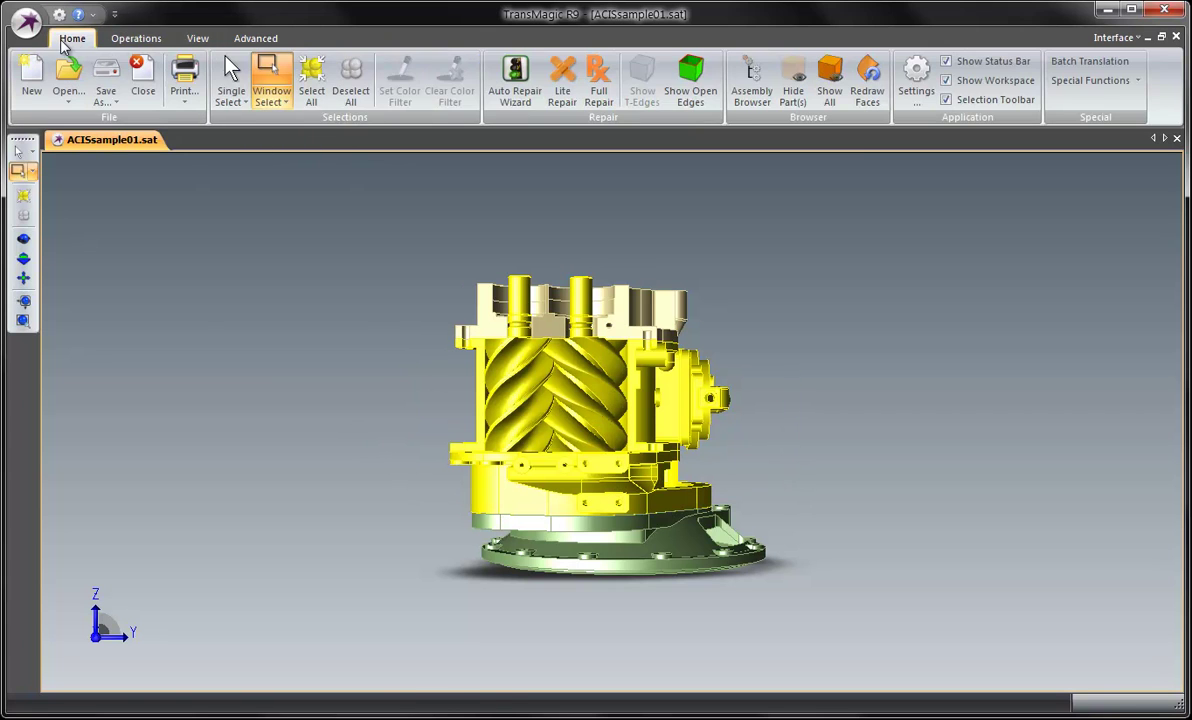
left_click(795, 90)
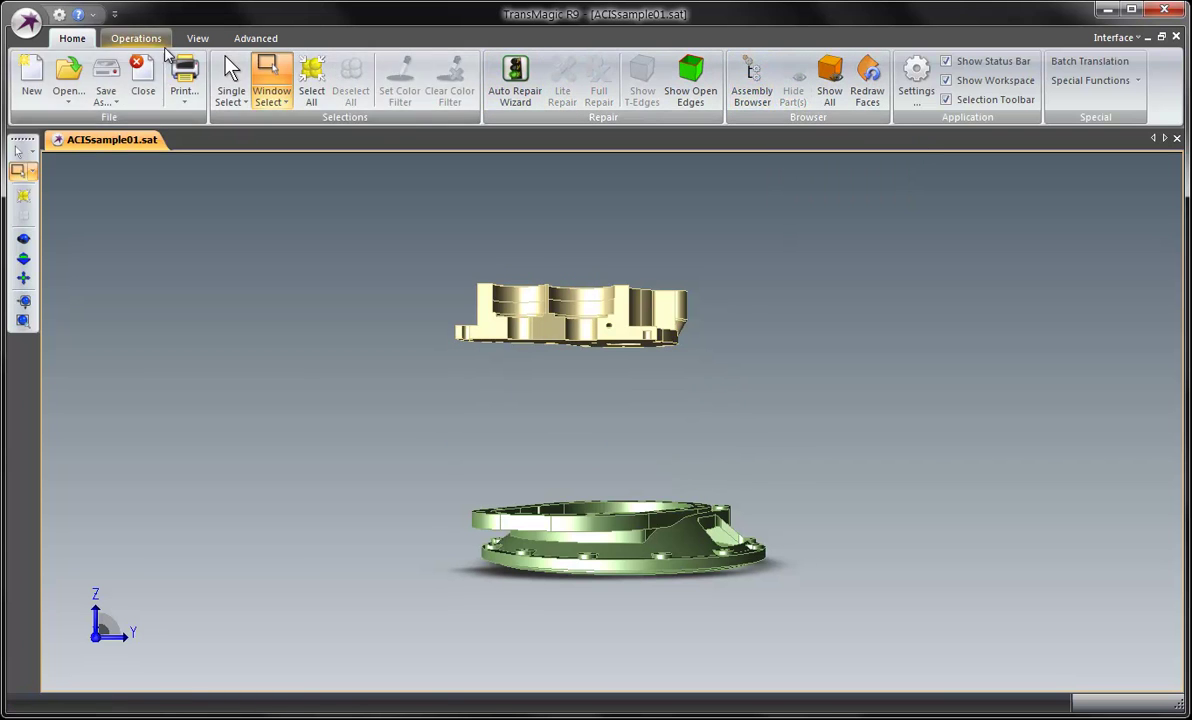
left_click(199, 41)
left_click(142, 72)
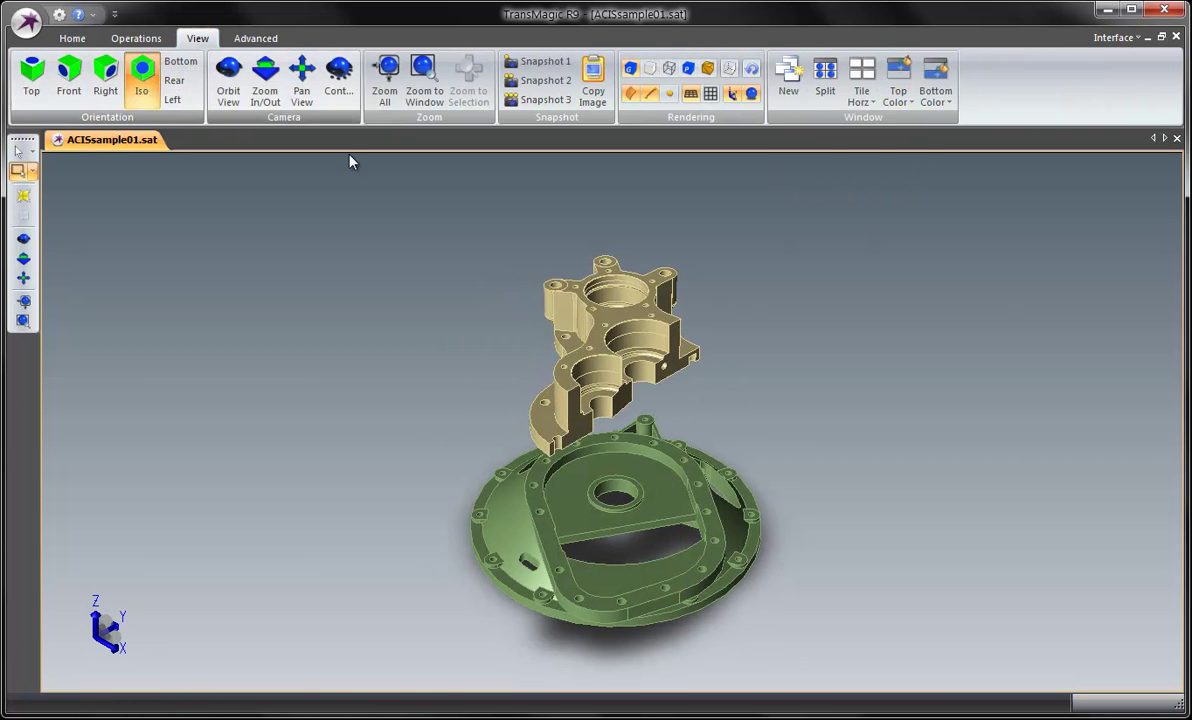
left_click(72, 38)
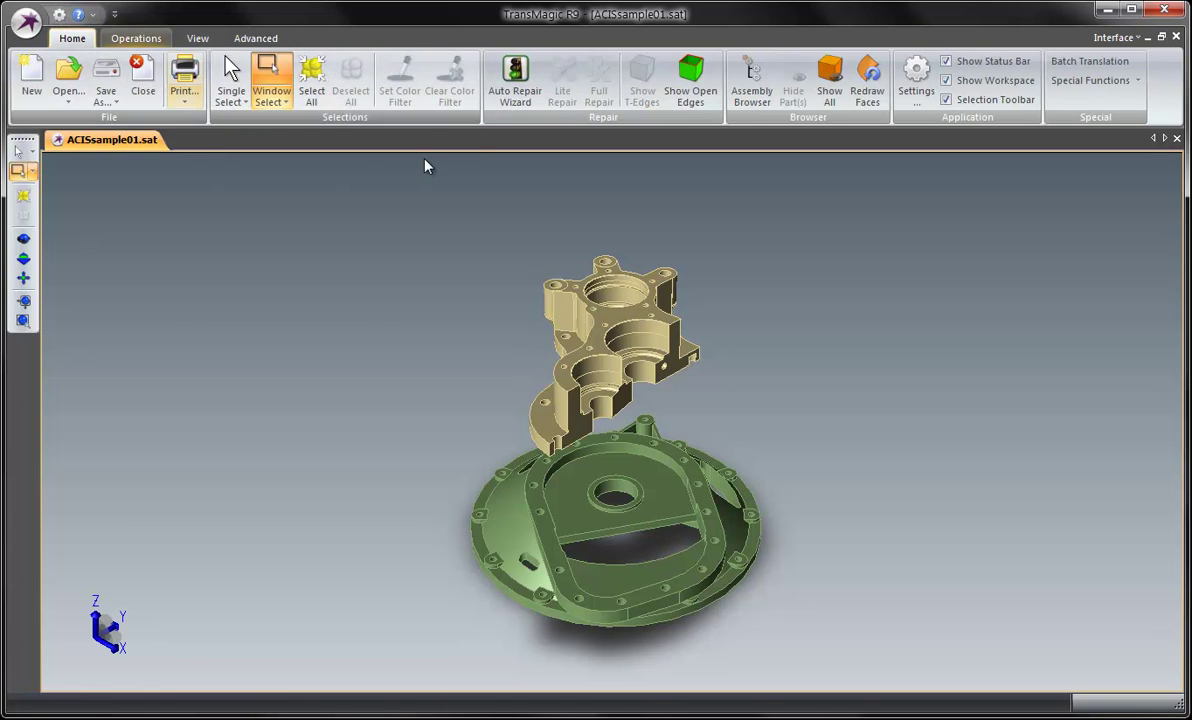
left_click(137, 39)
Dimension the housing's top face to the base flange, placing 12.010 in. left of the model
left_click(989, 82)
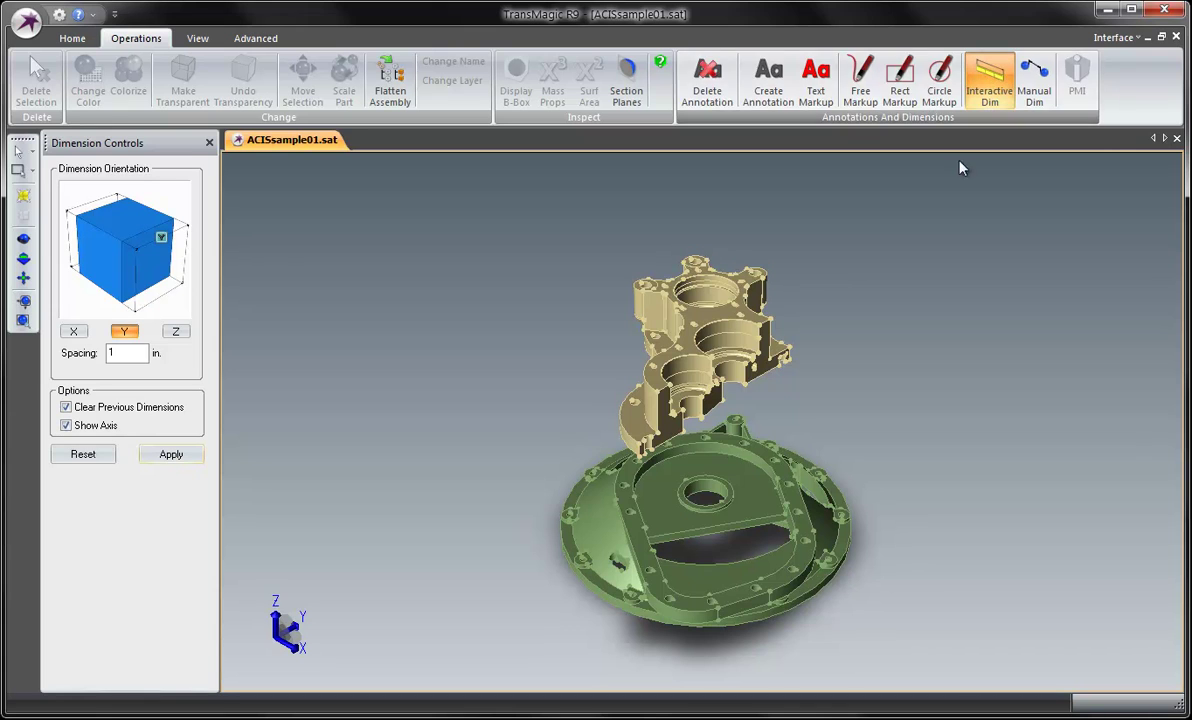
left_click(718, 320)
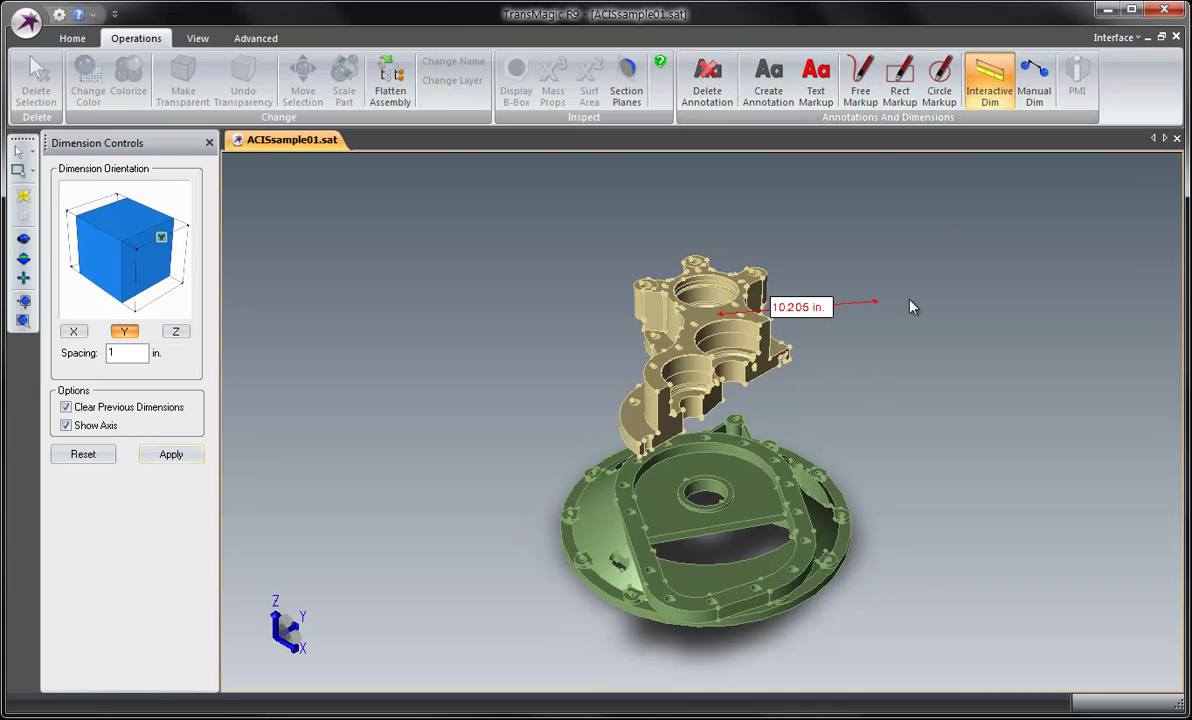
left_click(764, 458)
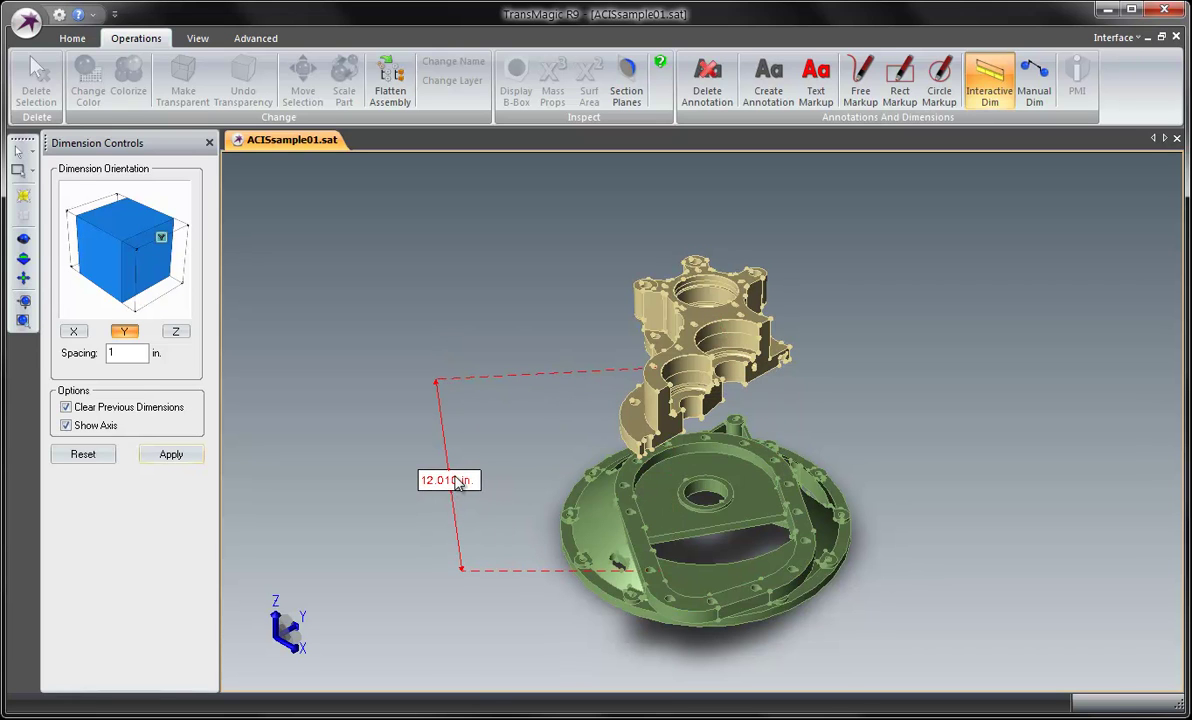
left_click(458, 482)
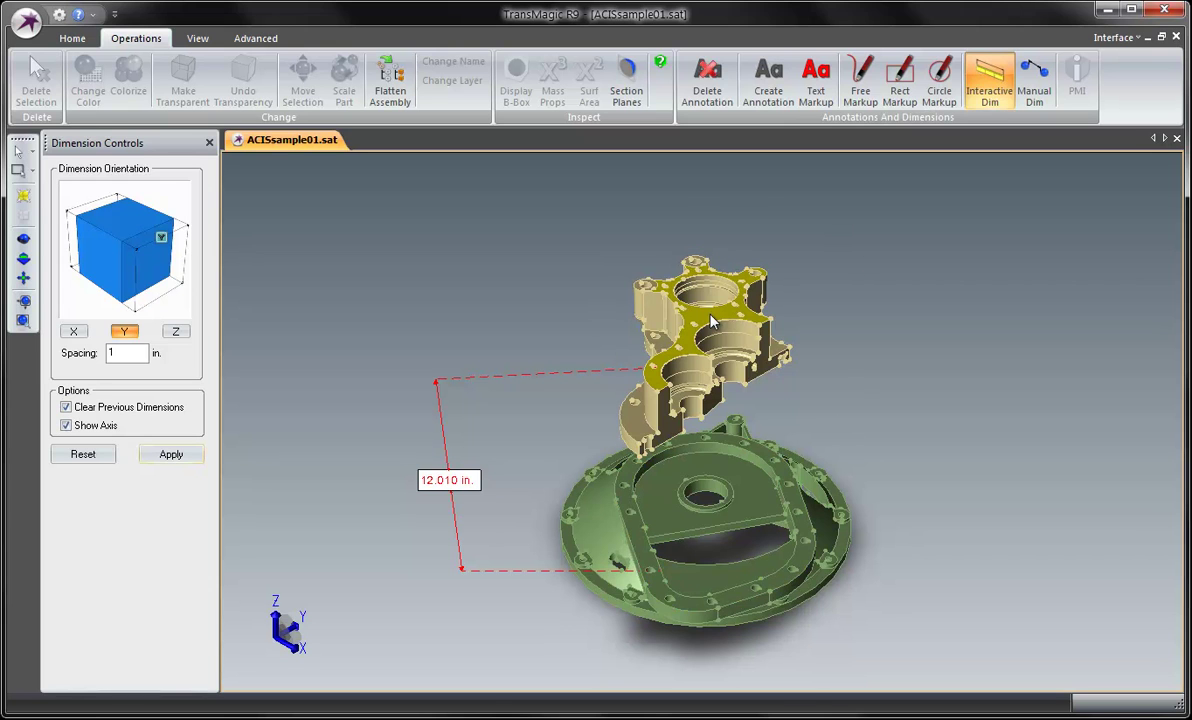
Orbit from the base underside to an upright housing view, then open the selection levels list
left_click(23, 239)
left_click_drag(220, 264, 637, 306)
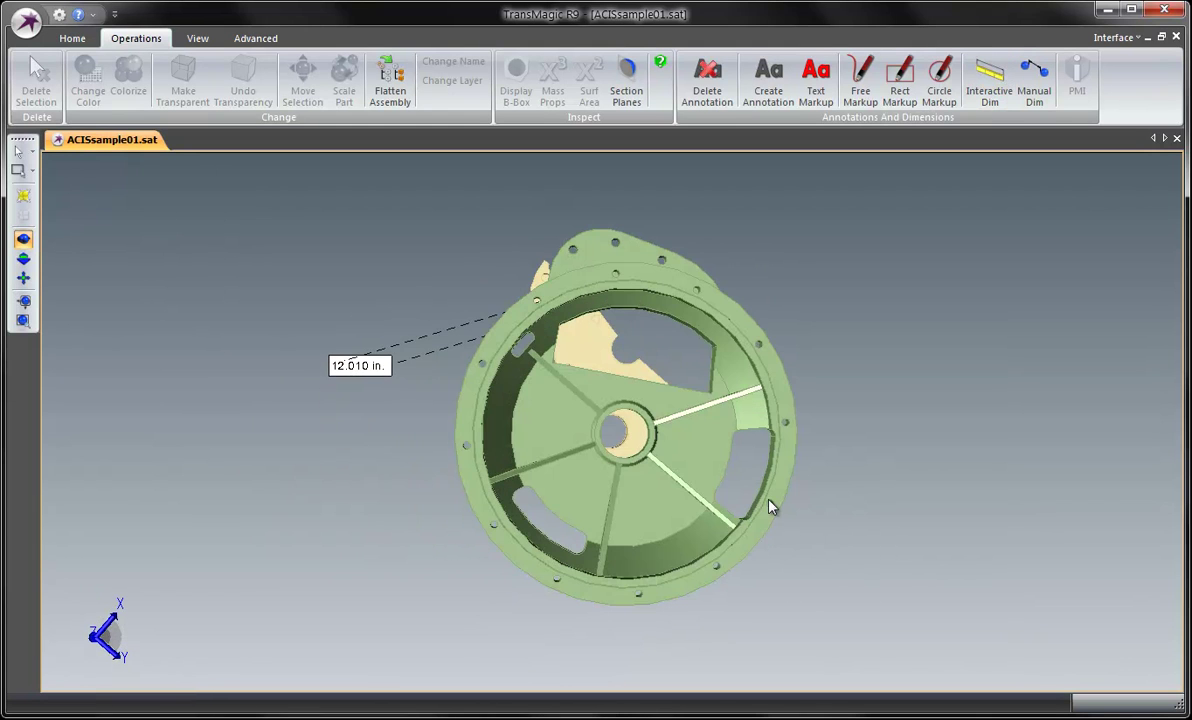
left_click_drag(770, 507, 658, 385)
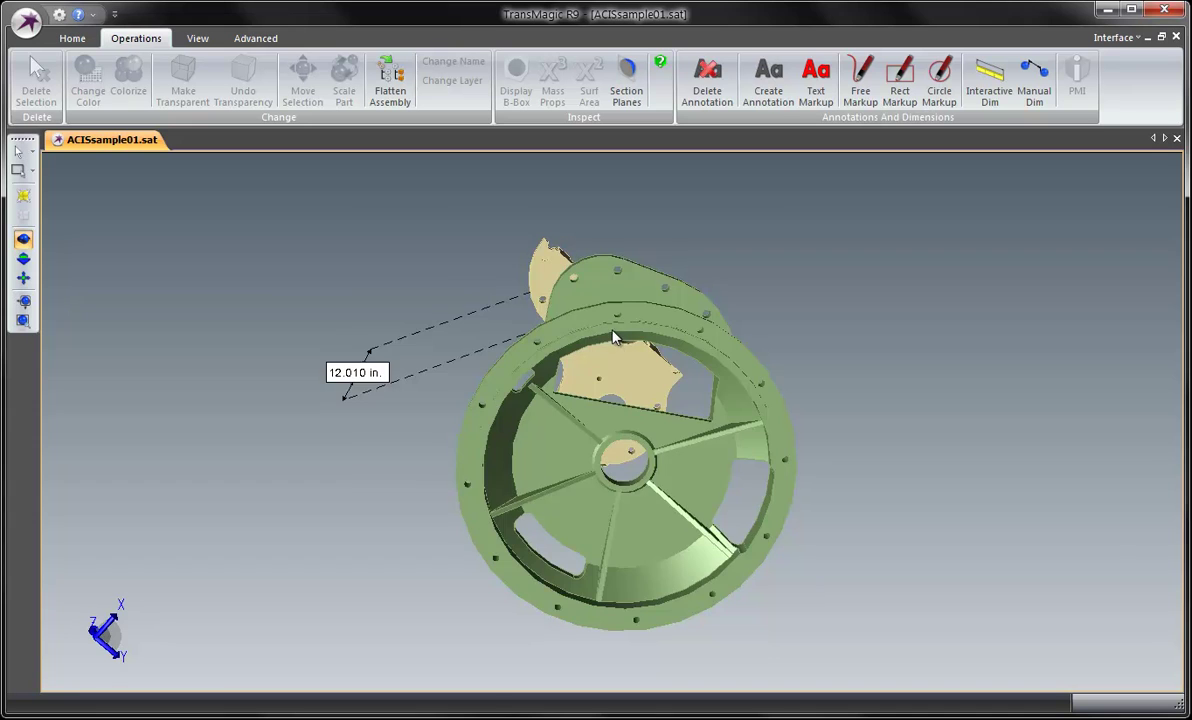
left_click_drag(614, 337, 700, 451)
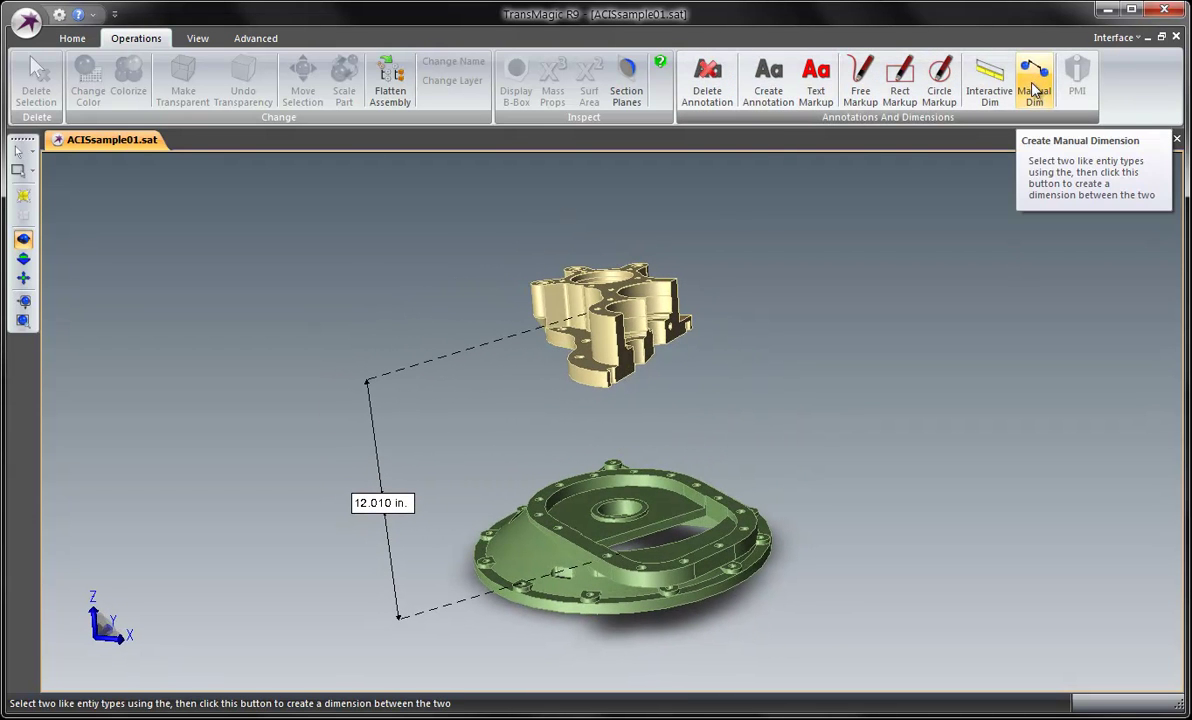
left_click_drag(737, 194, 765, 207)
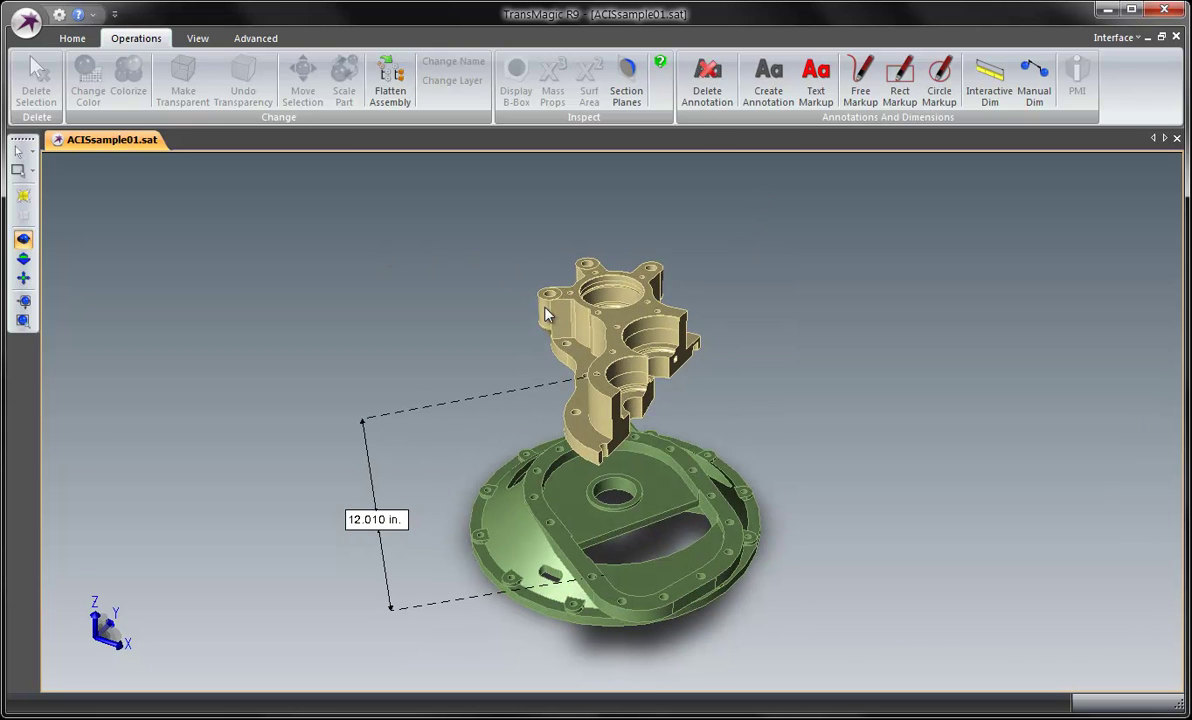
left_click(31, 152)
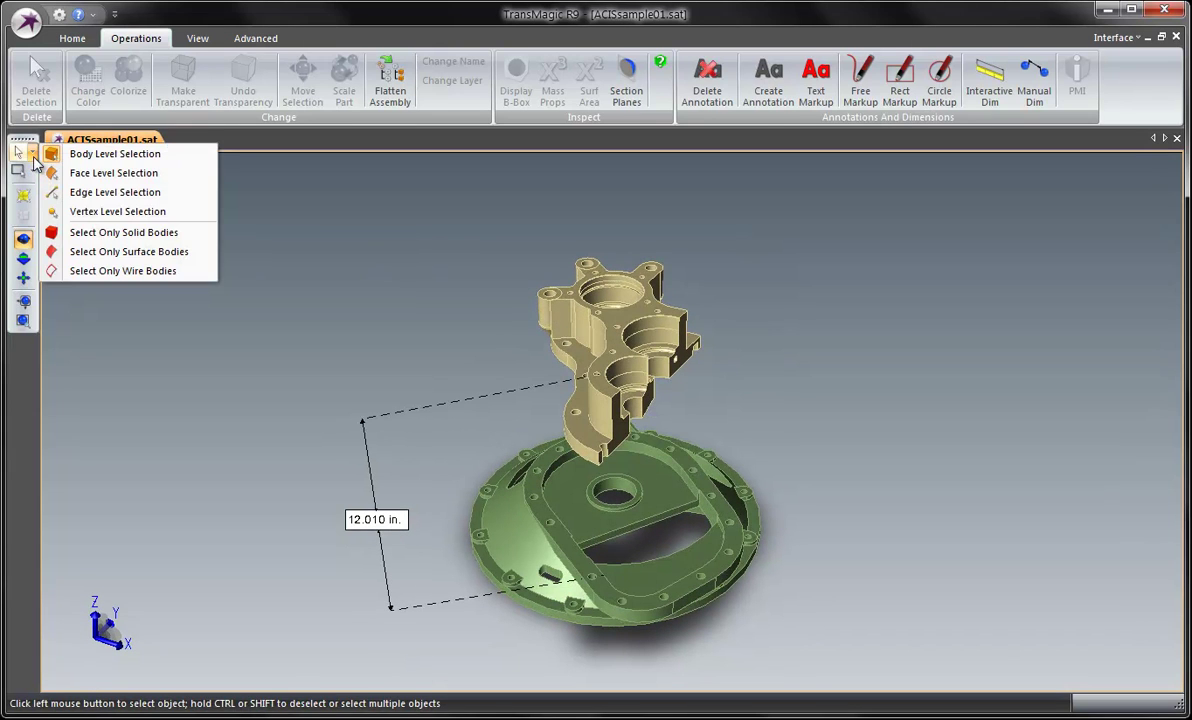
Select the housing's top face and the base's inner ring face using face selection
left_click(84, 175)
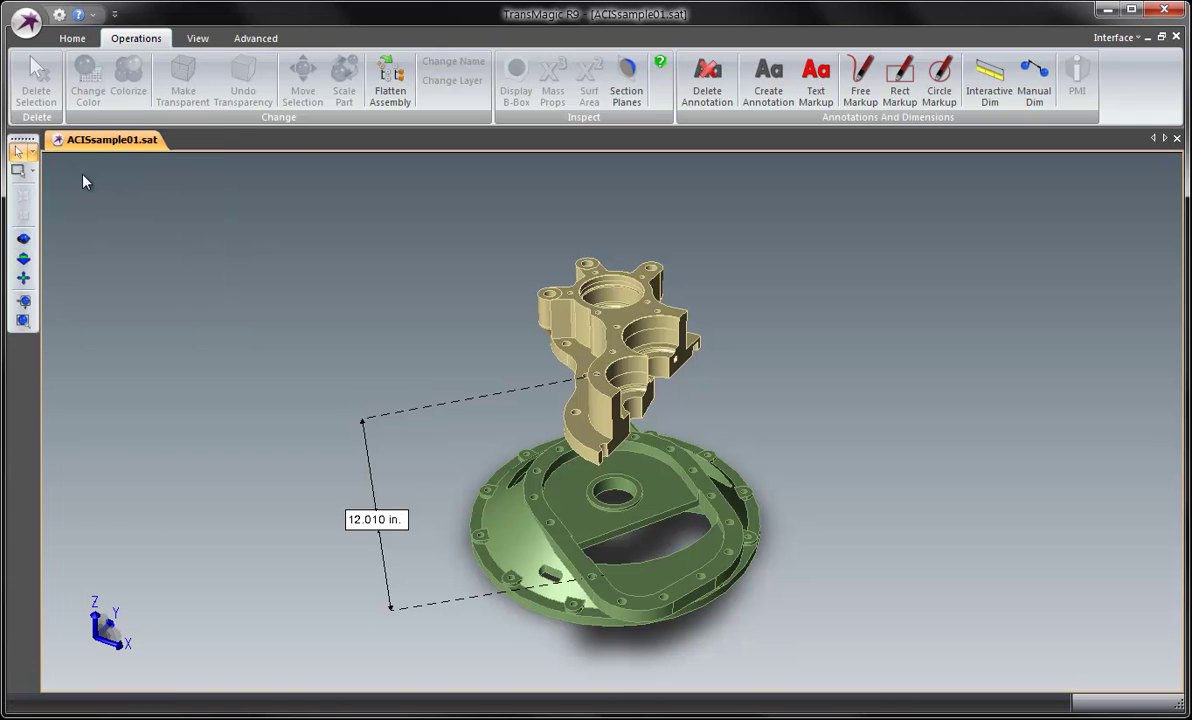
left_click(636, 322)
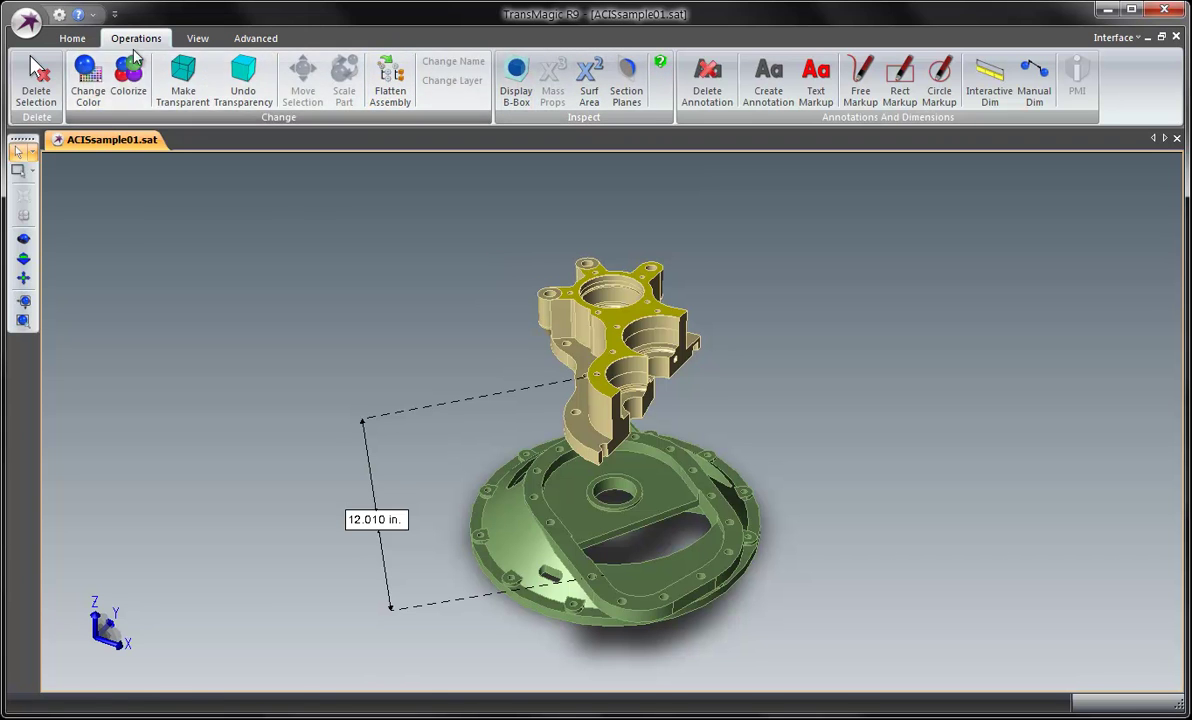
left_click(23, 239)
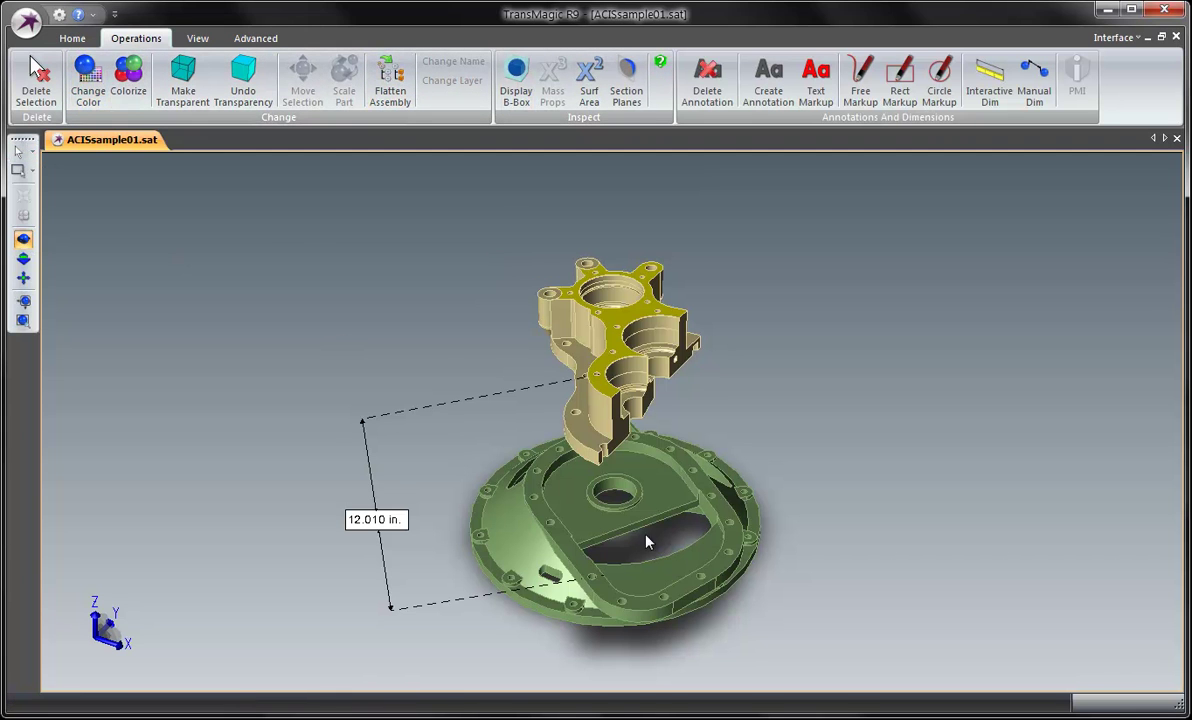
left_click_drag(646, 542, 628, 259)
left_click(33, 153)
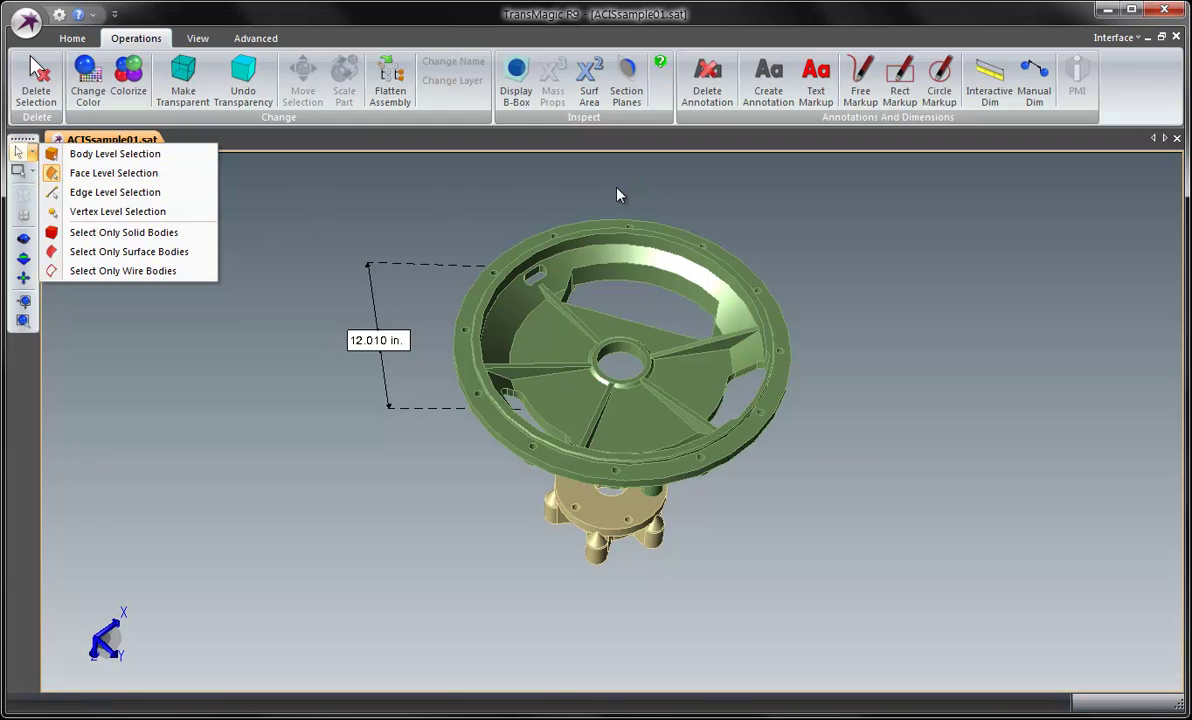
left_click(556, 245)
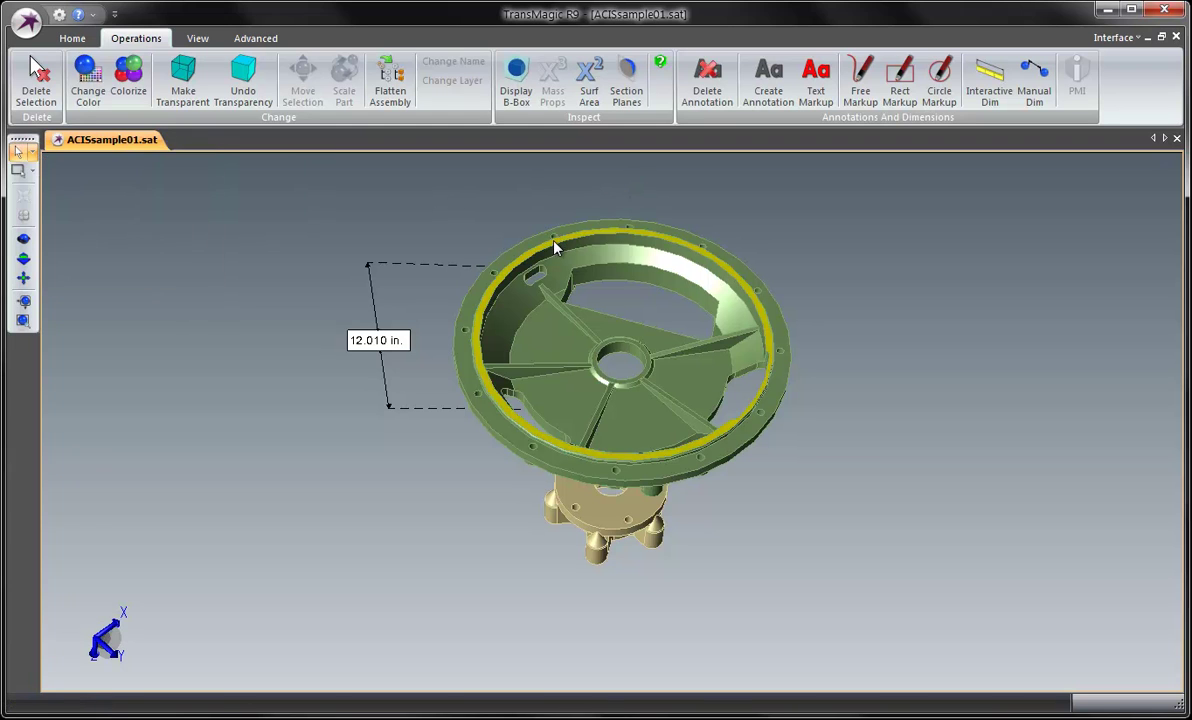
Create the 15.081 in. dimension between the two selected faces and orbit to view it
left_click(23, 239)
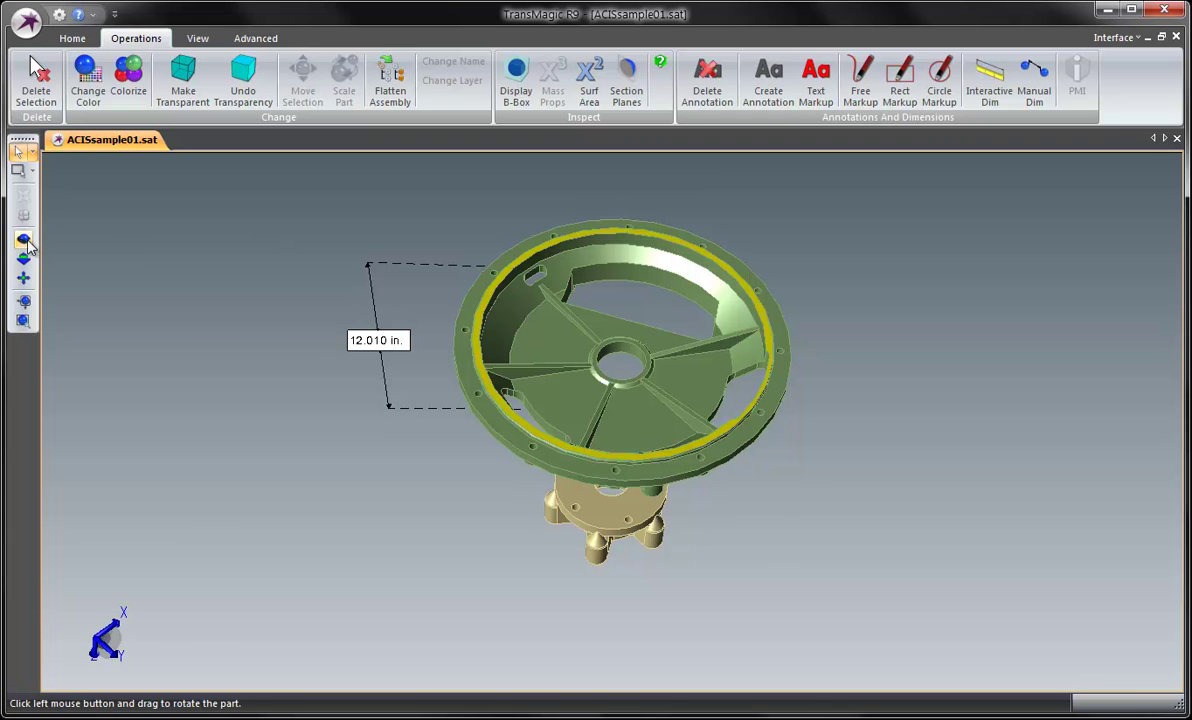
left_click_drag(325, 175, 545, 170)
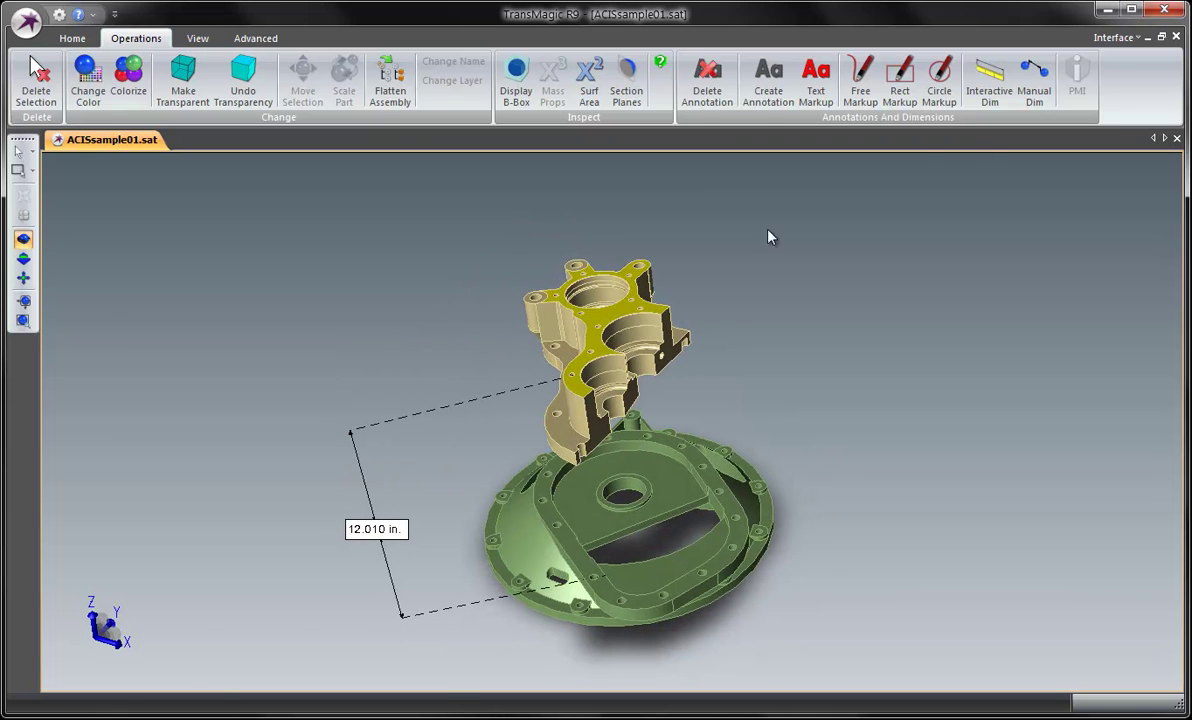
left_click(1034, 85)
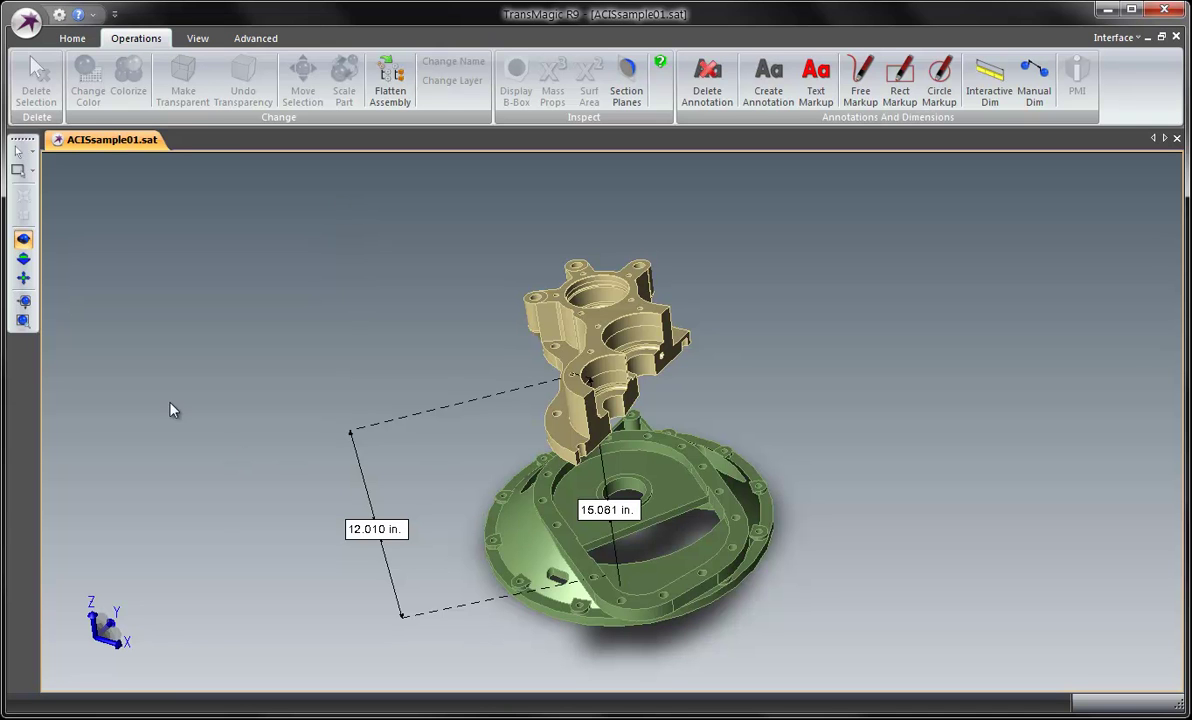
left_click_drag(490, 510, 651, 460)
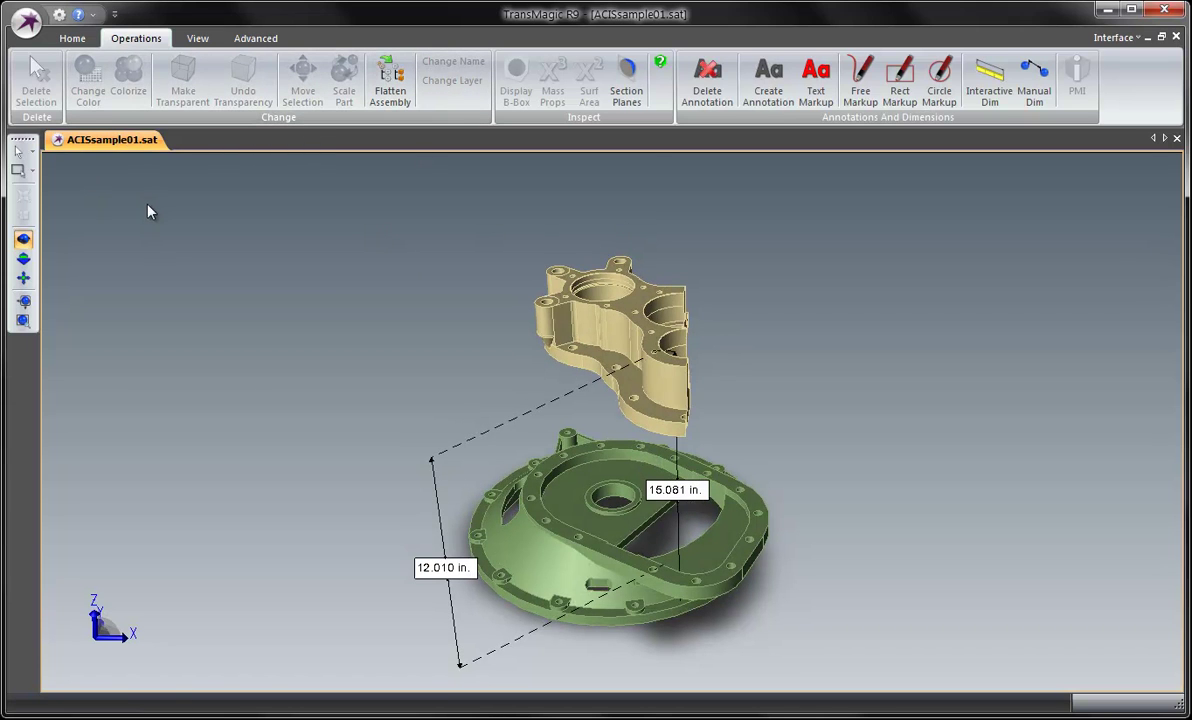
Show all parts, select all bodies, and display the 20.938 × 17.156 × 15.463 in. bounding box
left_click(66, 38)
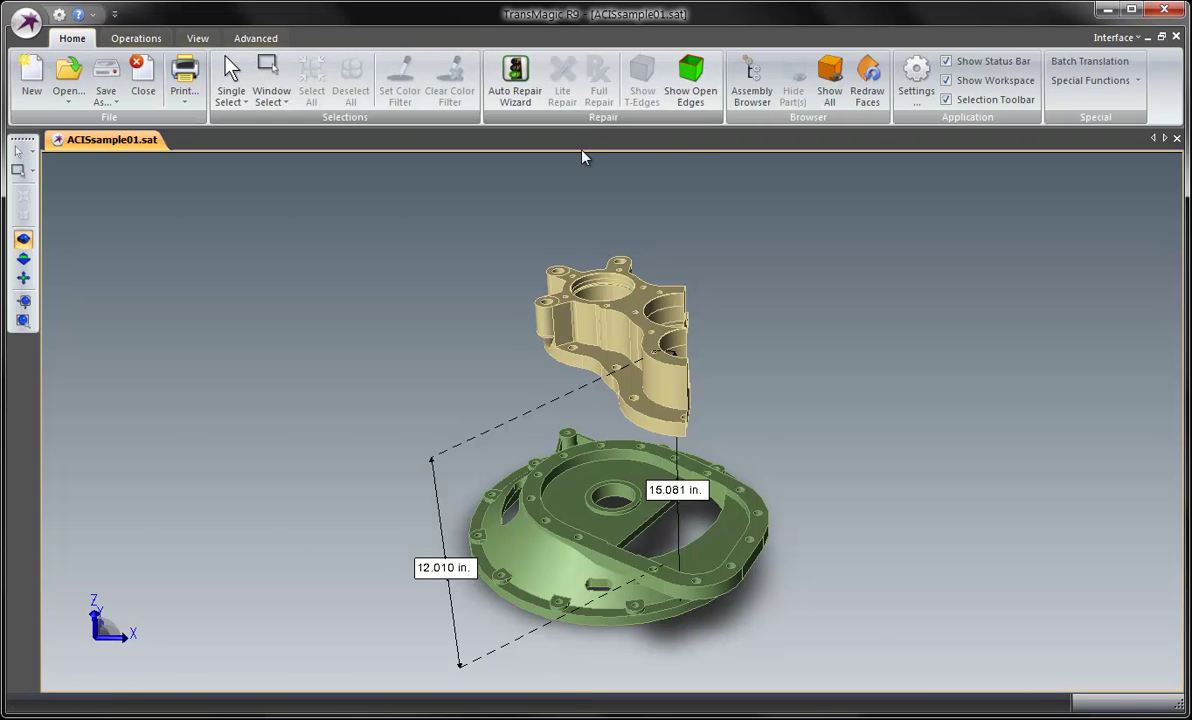
left_click(830, 80)
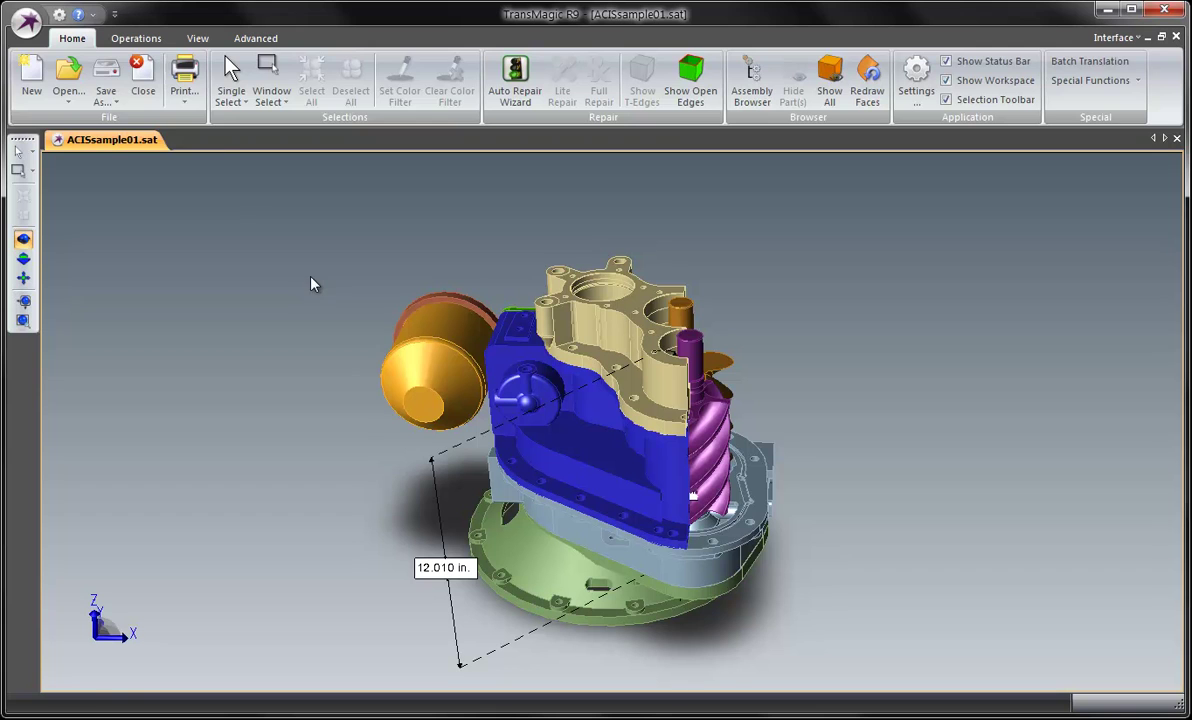
left_click(31, 152)
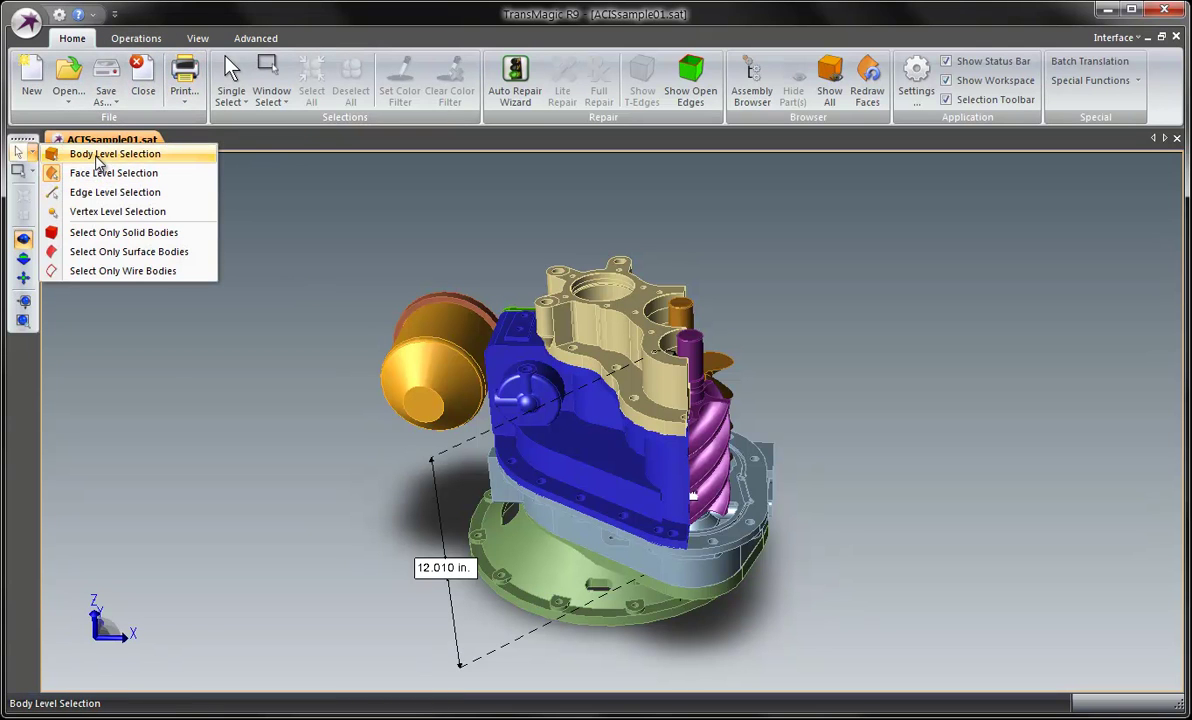
left_click(100, 156)
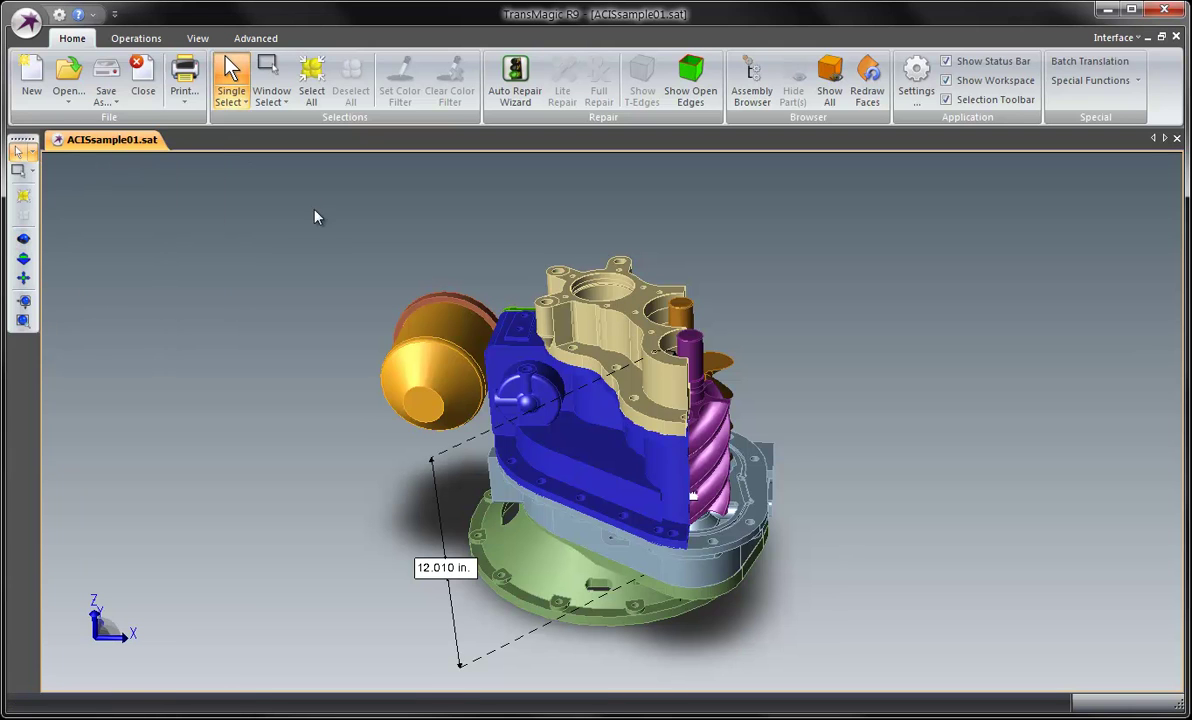
left_click(322, 88)
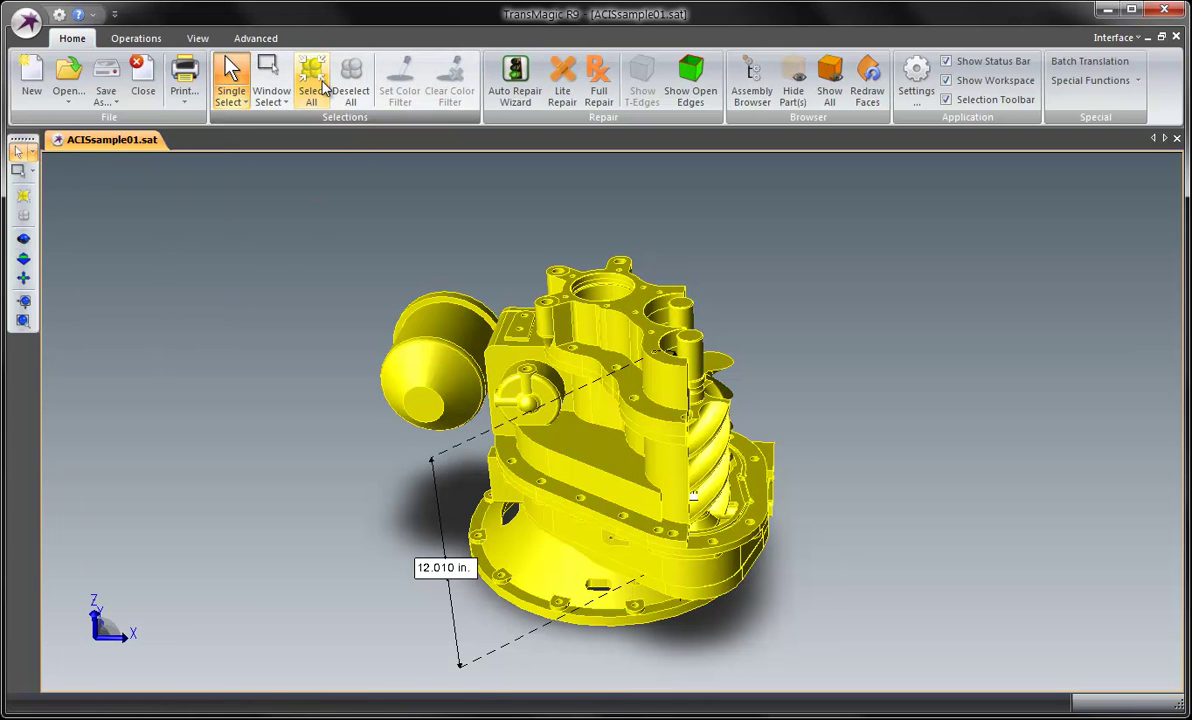
left_click(136, 38)
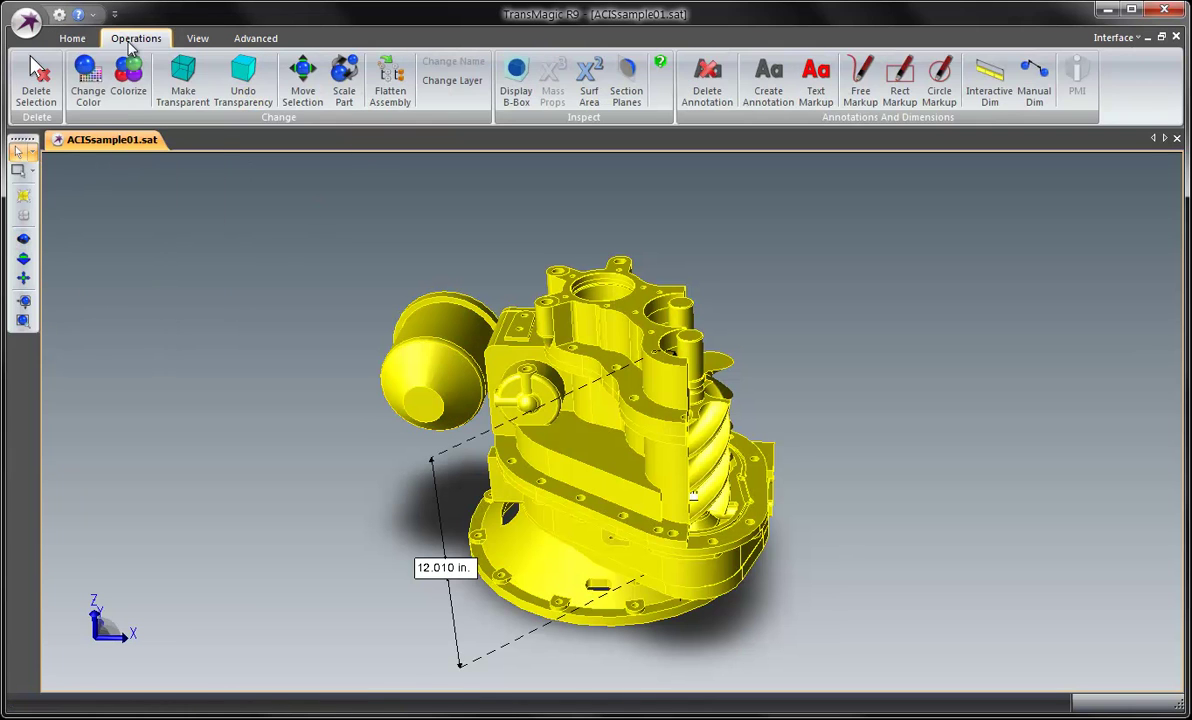
left_click(517, 85)
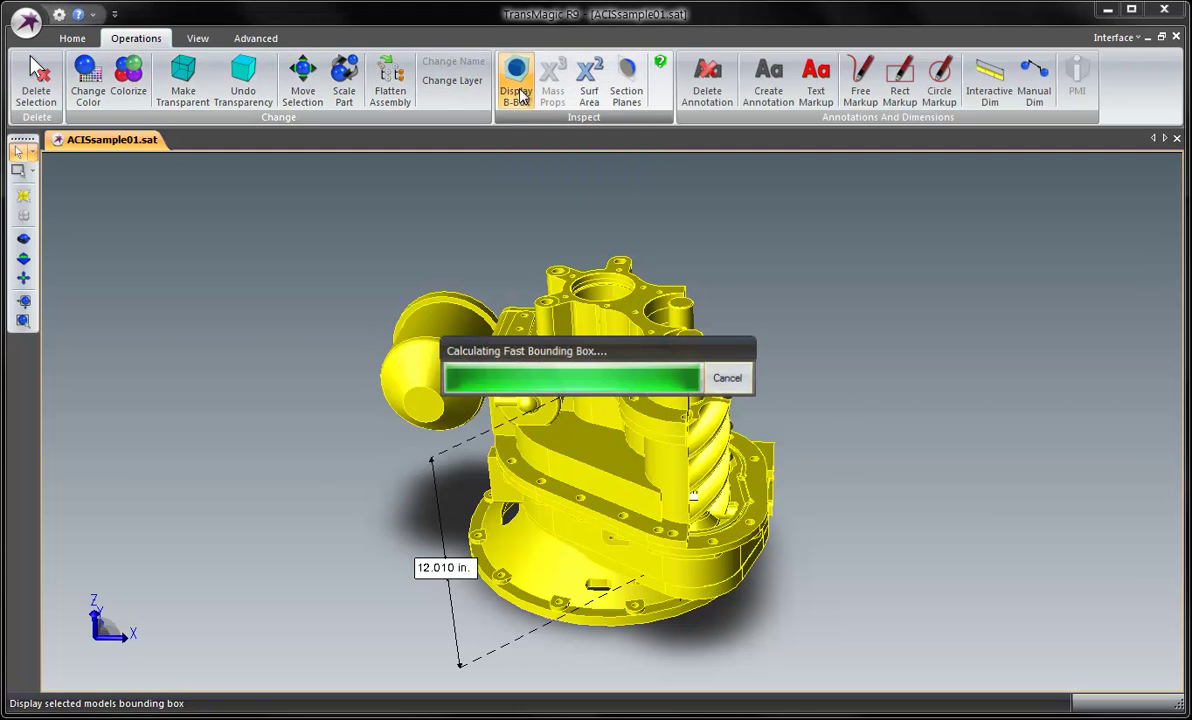
Orbit the model to inspect the bounding box from several angles, including top-down
left_click(23, 238)
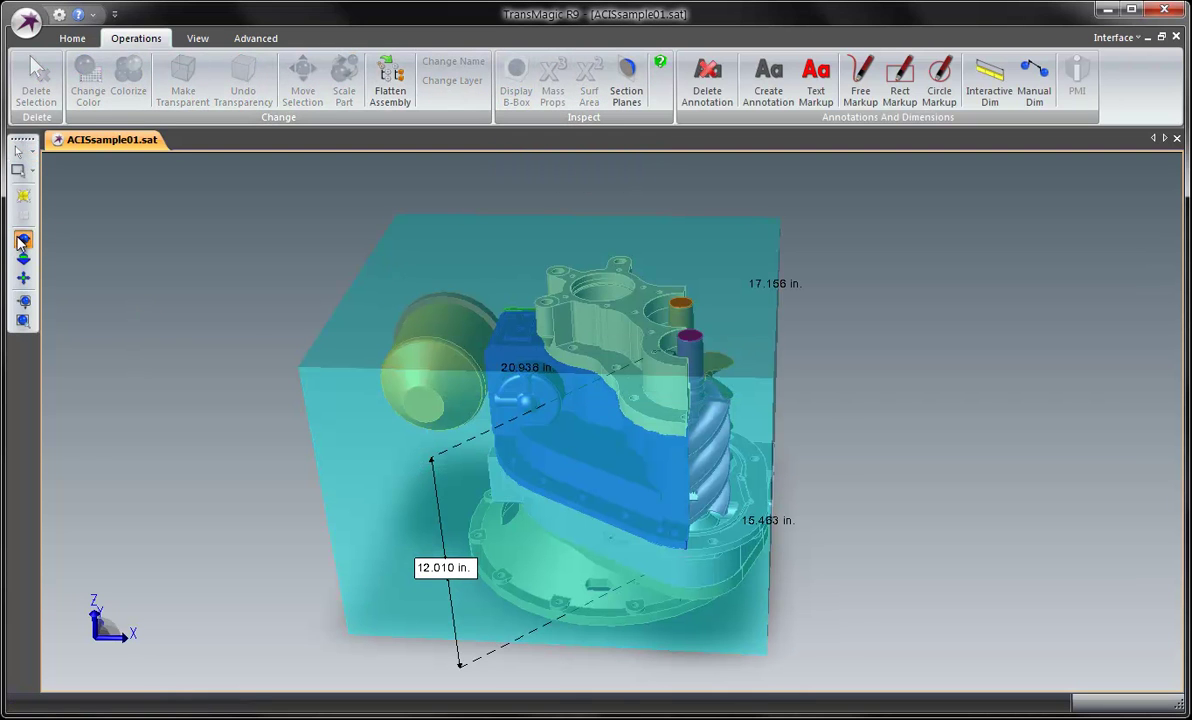
left_click_drag(599, 567, 605, 425)
left_click_drag(648, 305, 604, 357)
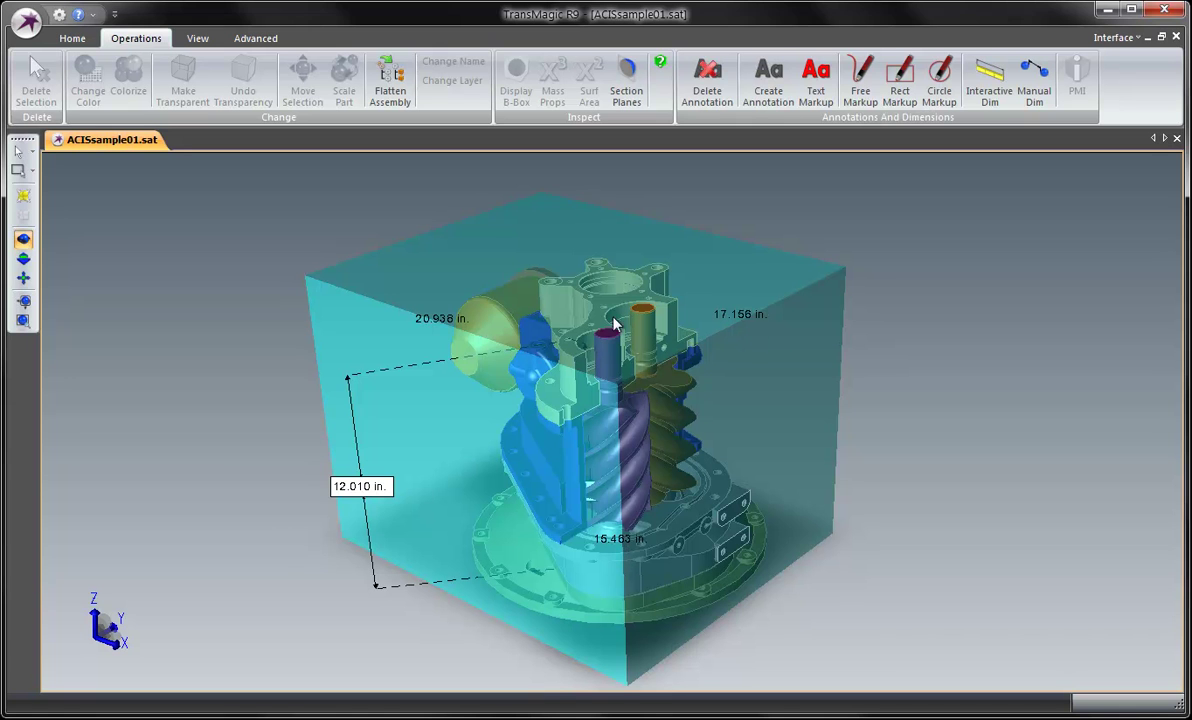
left_click_drag(620, 458, 479, 316)
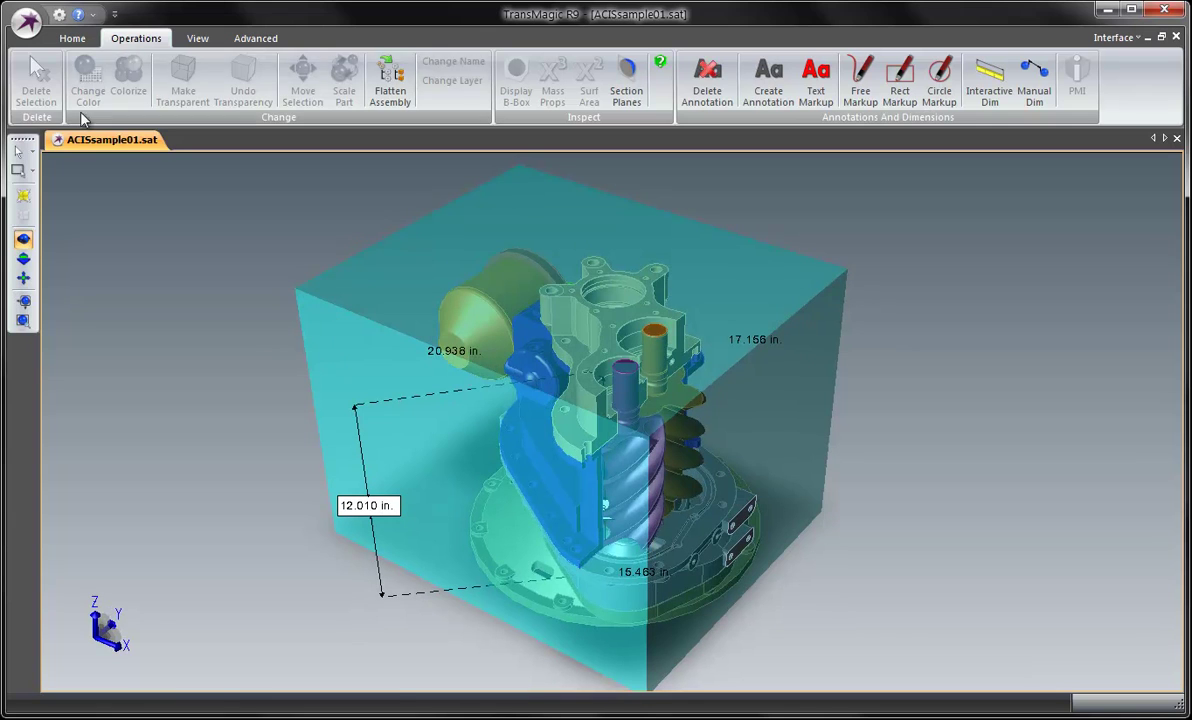
Select the bounding box and delete it
left_click(18, 151)
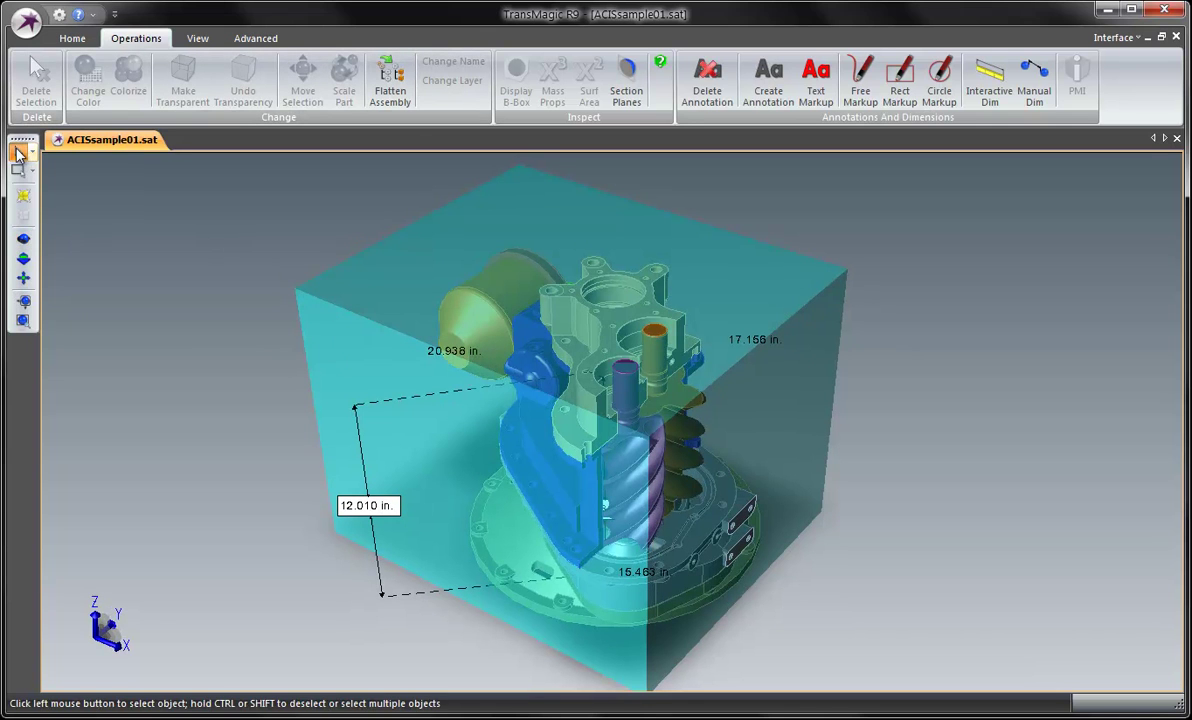
left_click(405, 347)
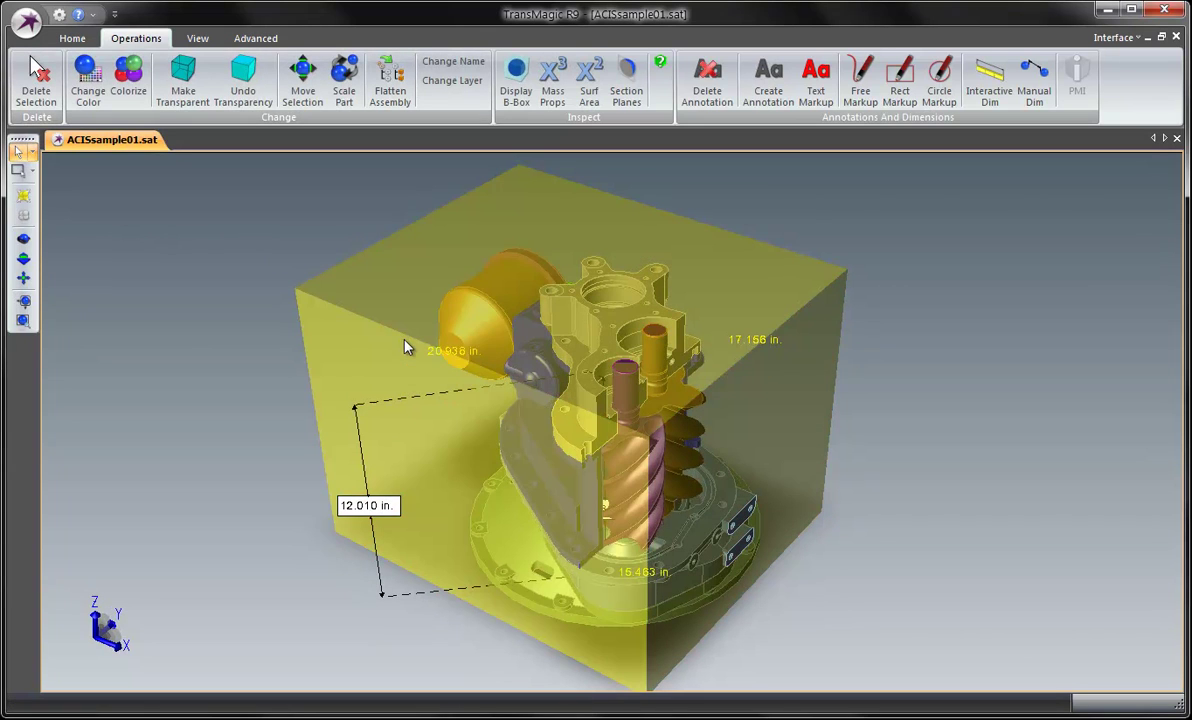
left_click(40, 88)
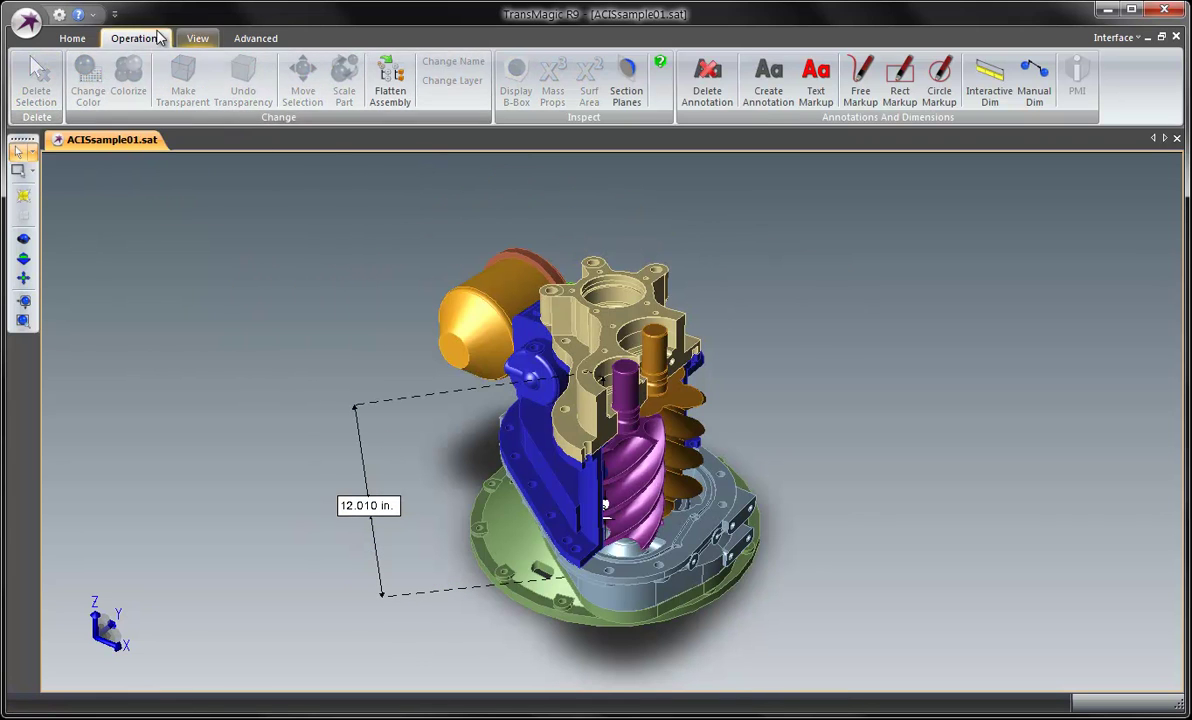
Window-select the upper assembly parts in Right view, hide them, and return to Iso view
left_click(198, 38)
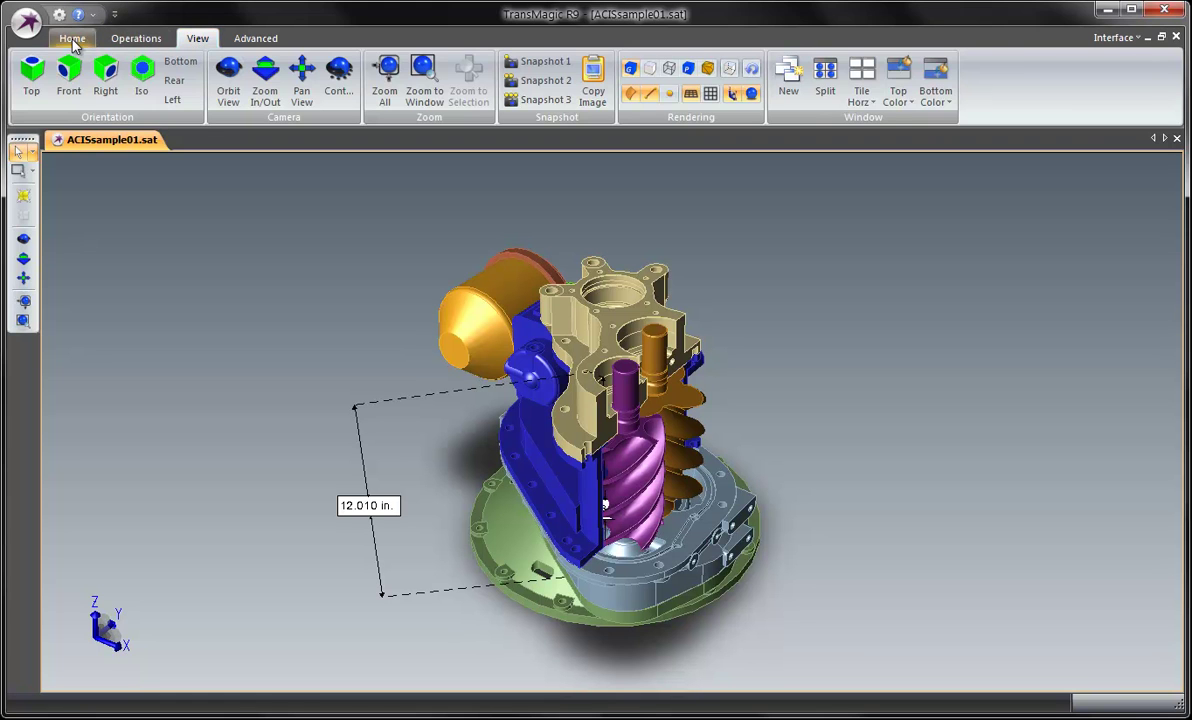
left_click(72, 38)
left_click(198, 38)
left_click(108, 85)
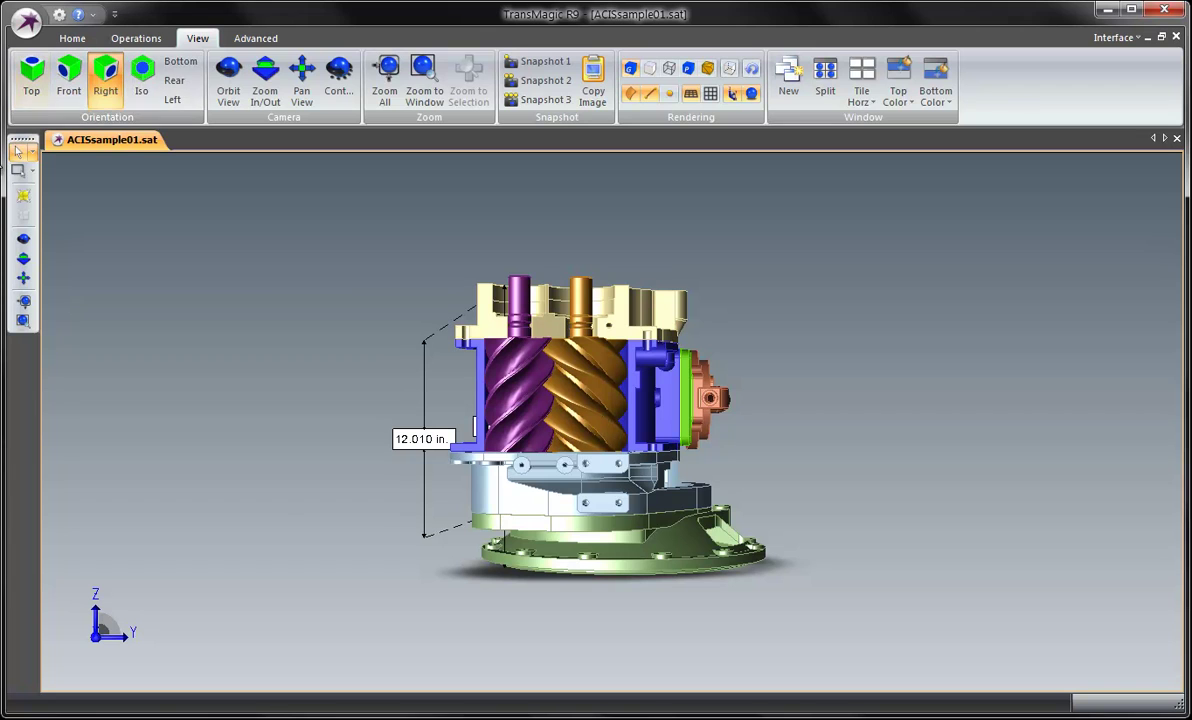
left_click(17, 170)
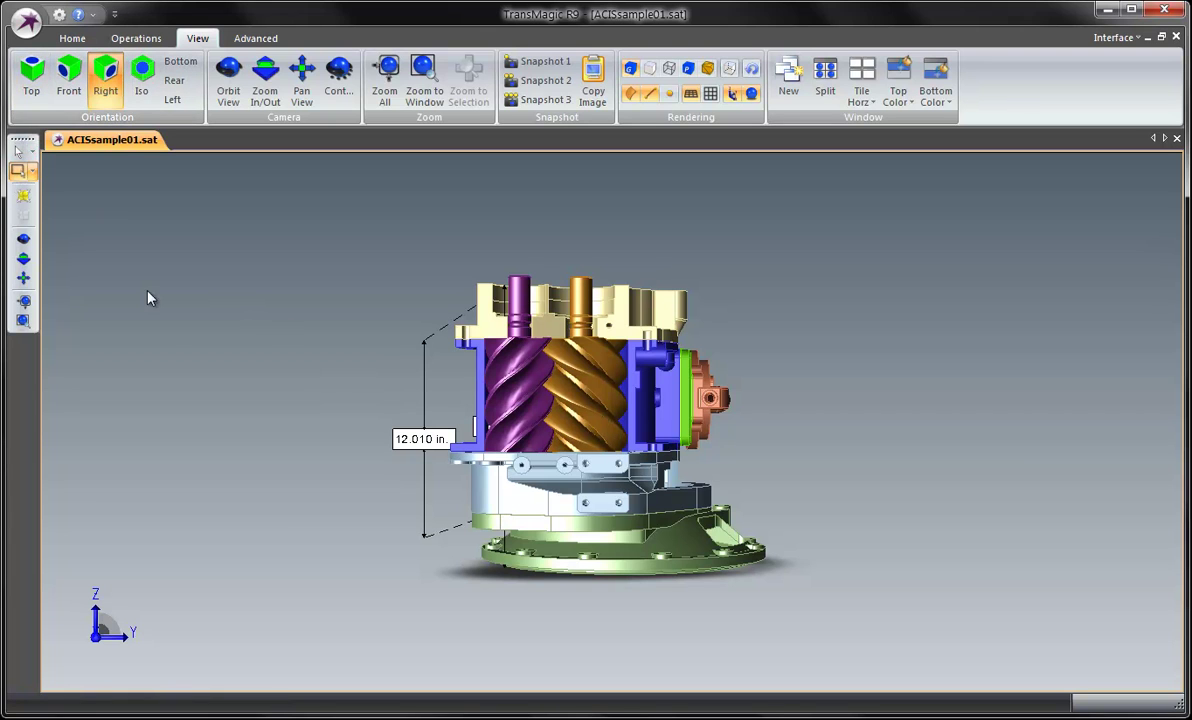
left_click_drag(365, 373, 775, 490)
right_click(591, 425)
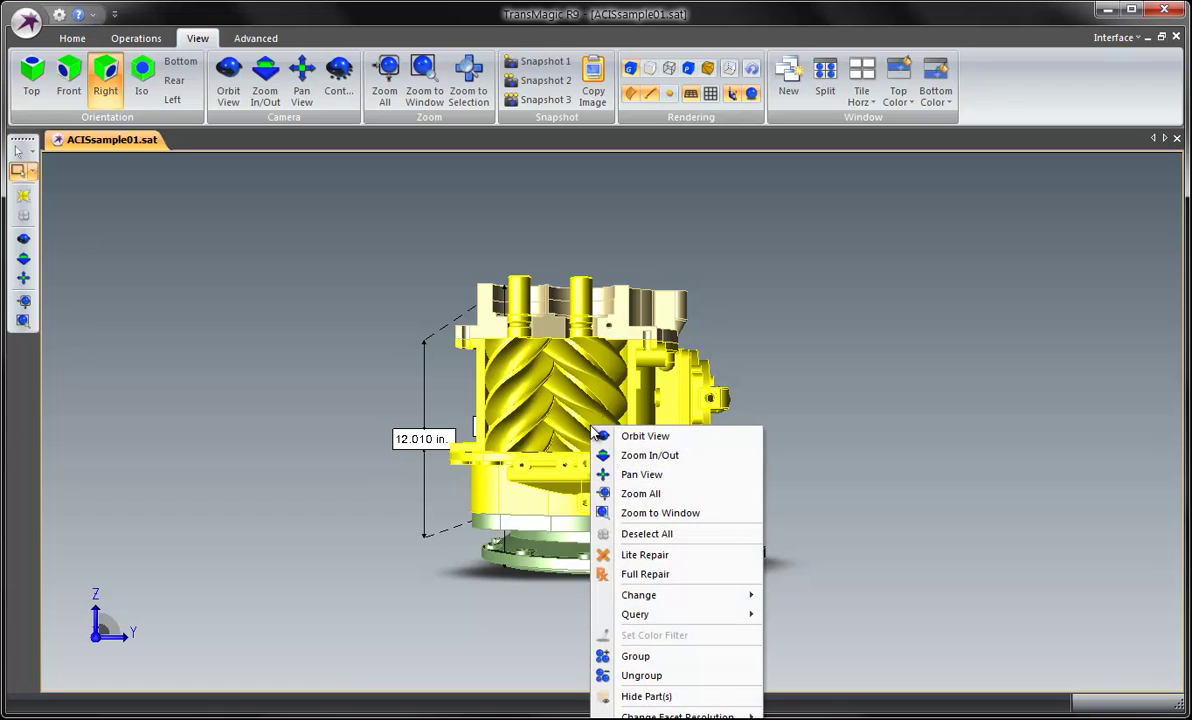
left_click(646, 696)
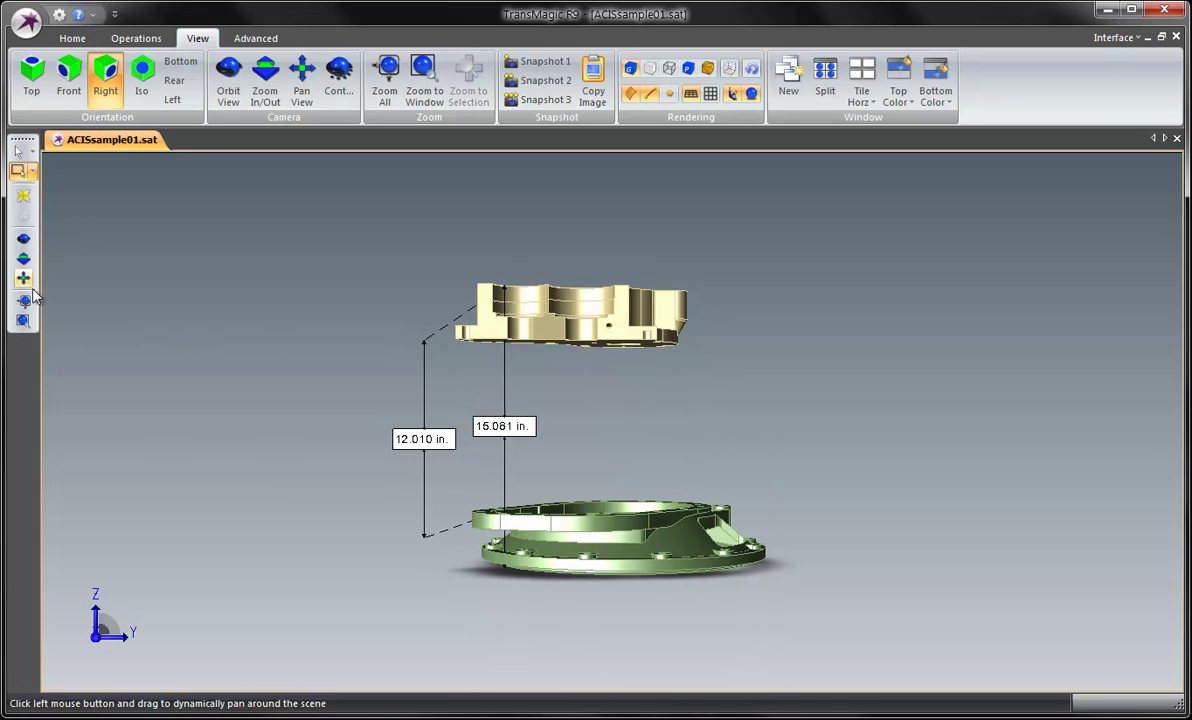
left_click(133, 82)
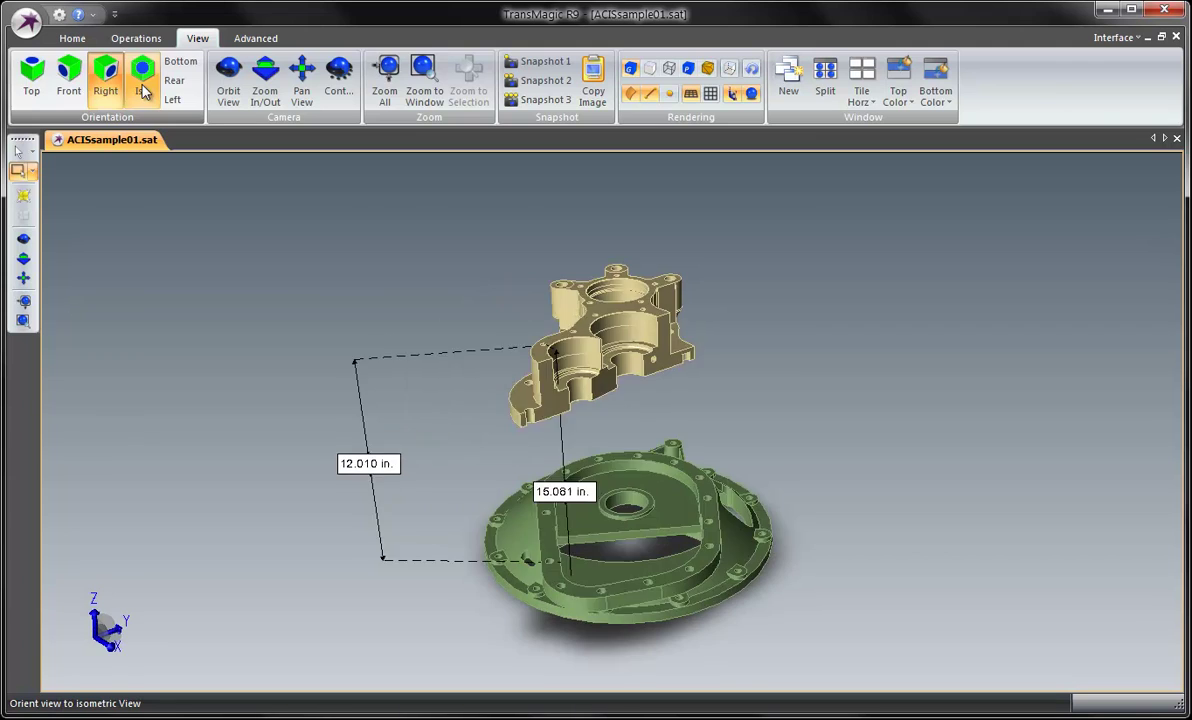
Delete the 15.081 in. dimension with Delete Annotation
left_click(136, 38)
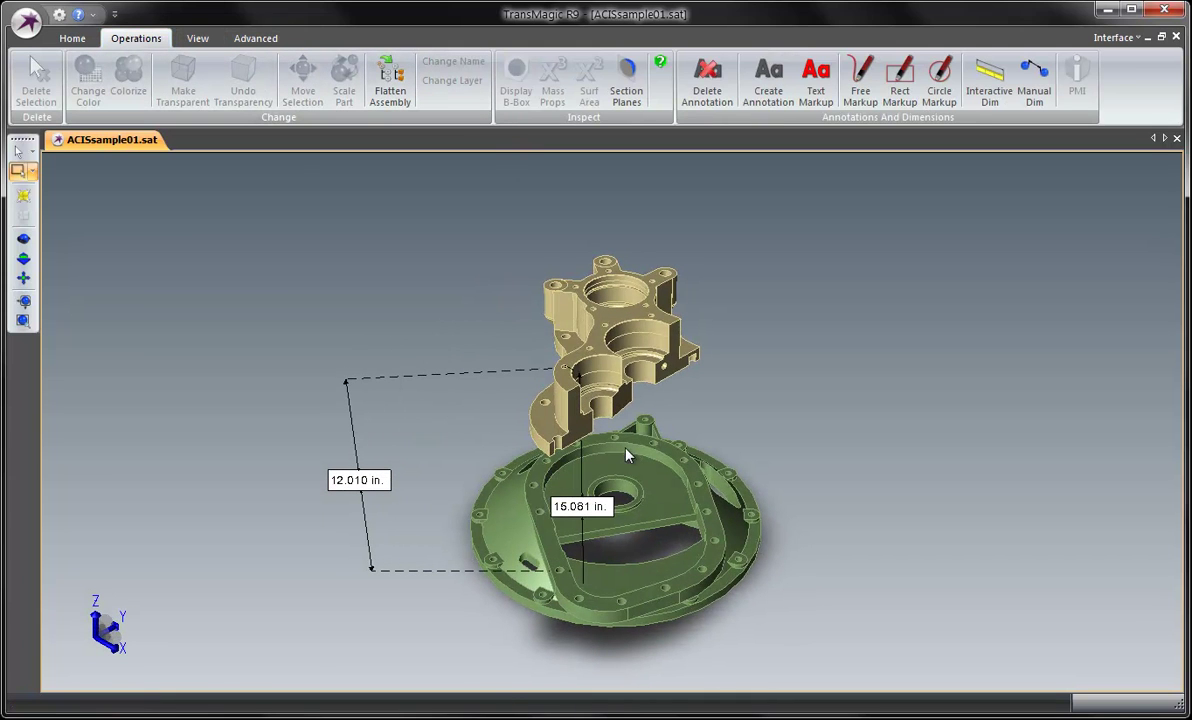
left_click(709, 82)
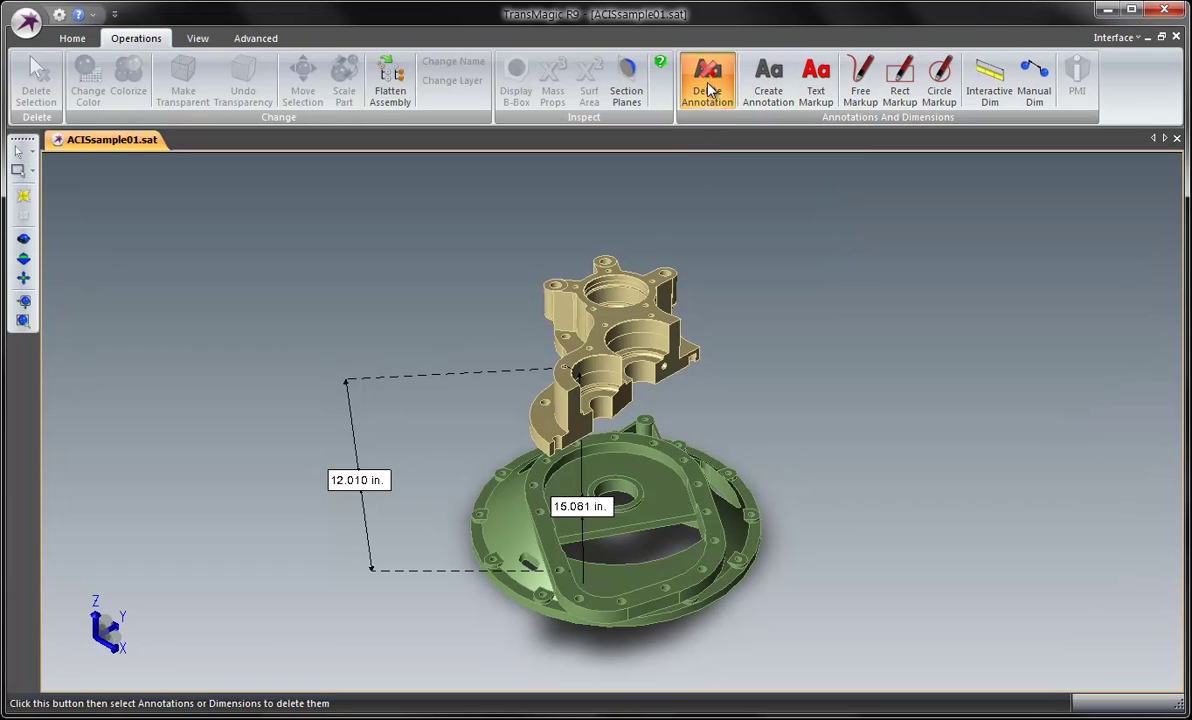
left_click(582, 512)
Delete the 12.010 in. dimension and dimension between the tan and green parts (9.096 in.)
left_click(391, 502)
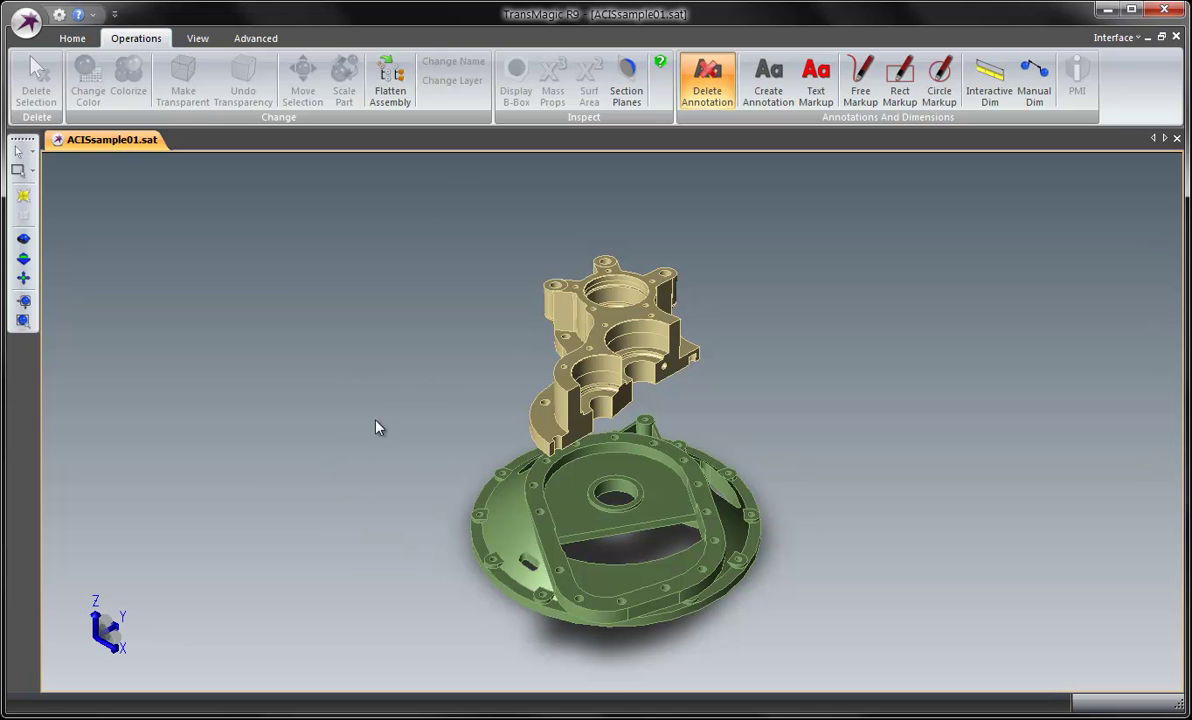
left_click(18, 151)
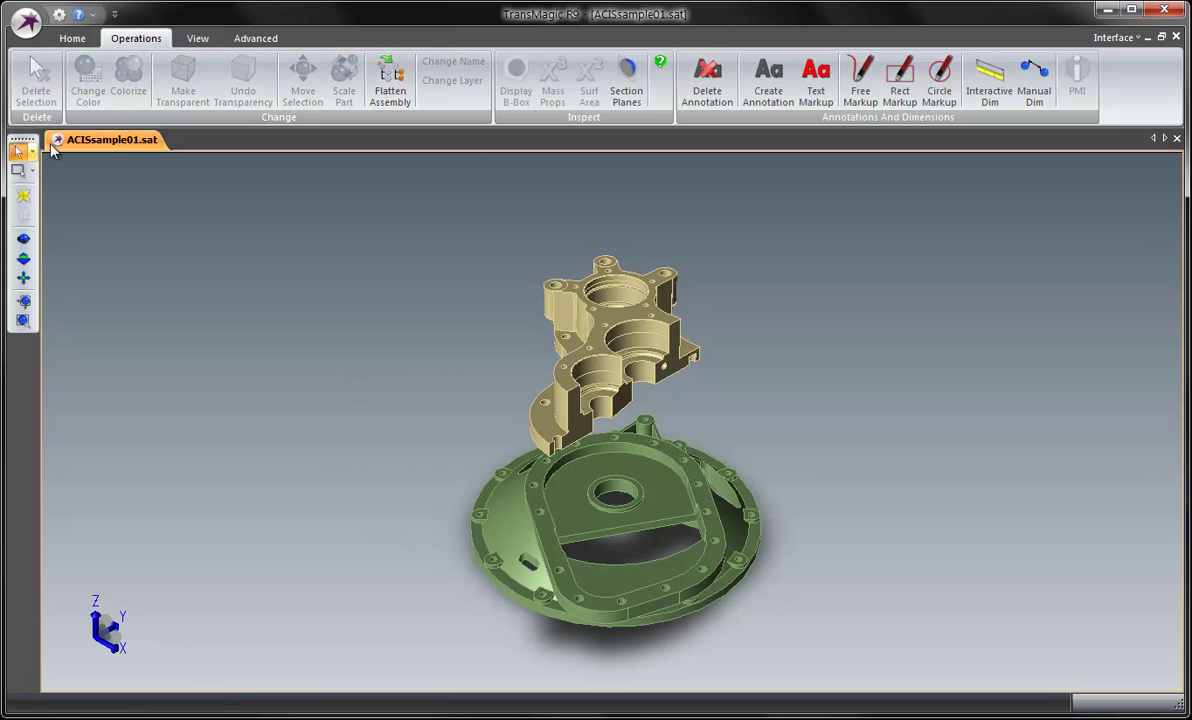
left_click(659, 327)
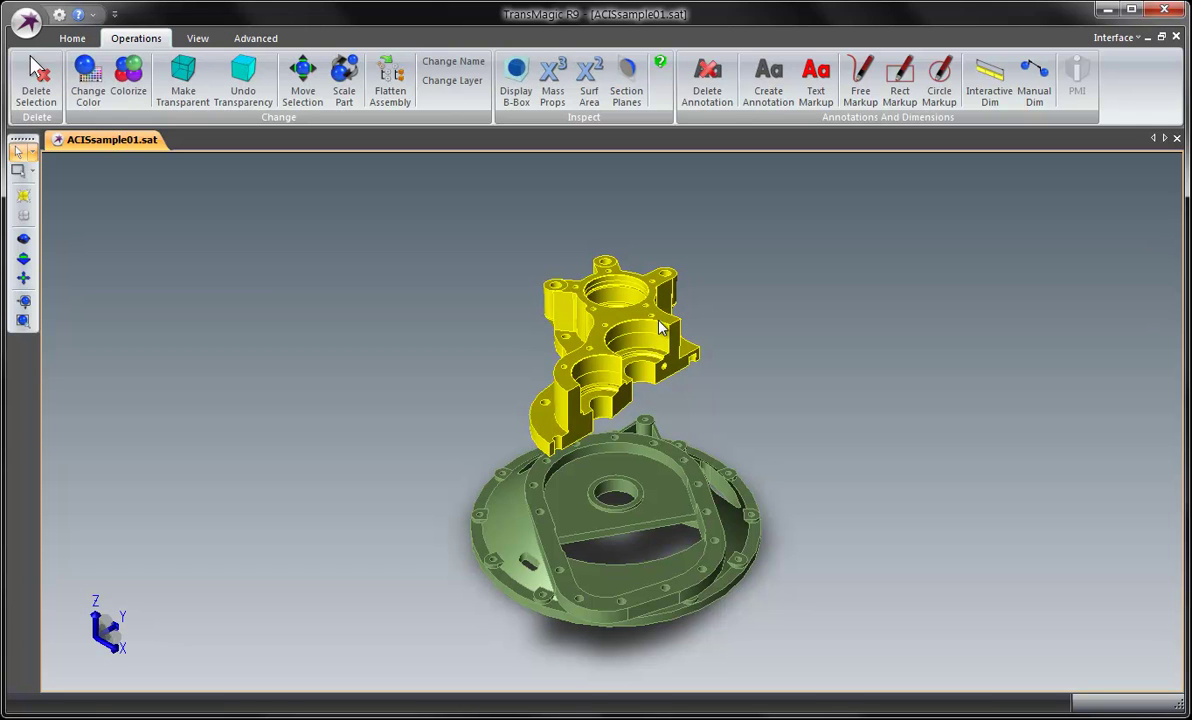
left_click(671, 499, "ctrl")
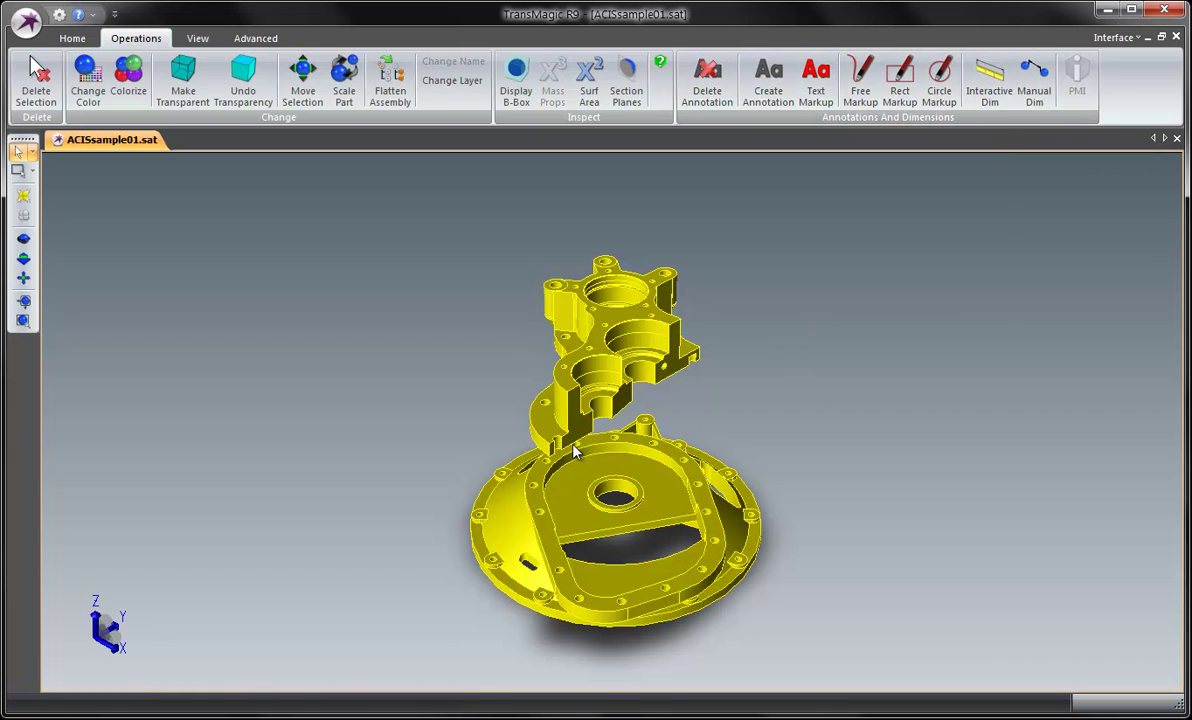
left_click(1036, 92)
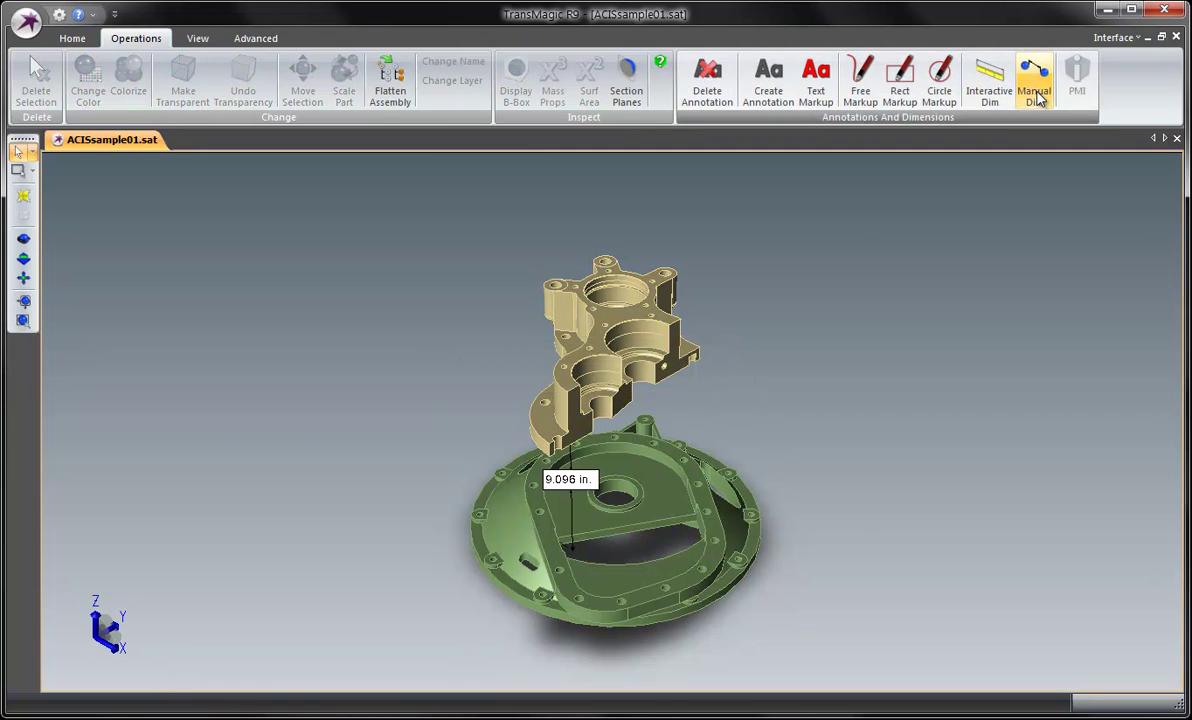
Orbit to a side view to check the 9.096 in. dimension
left_click(23, 239)
mouse_move(560, 465)
left_mouse_down()
mouse_move(601, 482)
mouse_move(652, 444)
mouse_move(559, 452)
mouse_move(631, 457)
mouse_move(652, 444)
mouse_move(537, 479)
mouse_move(603, 432)
left_mouse_up()
left_click(707, 84)
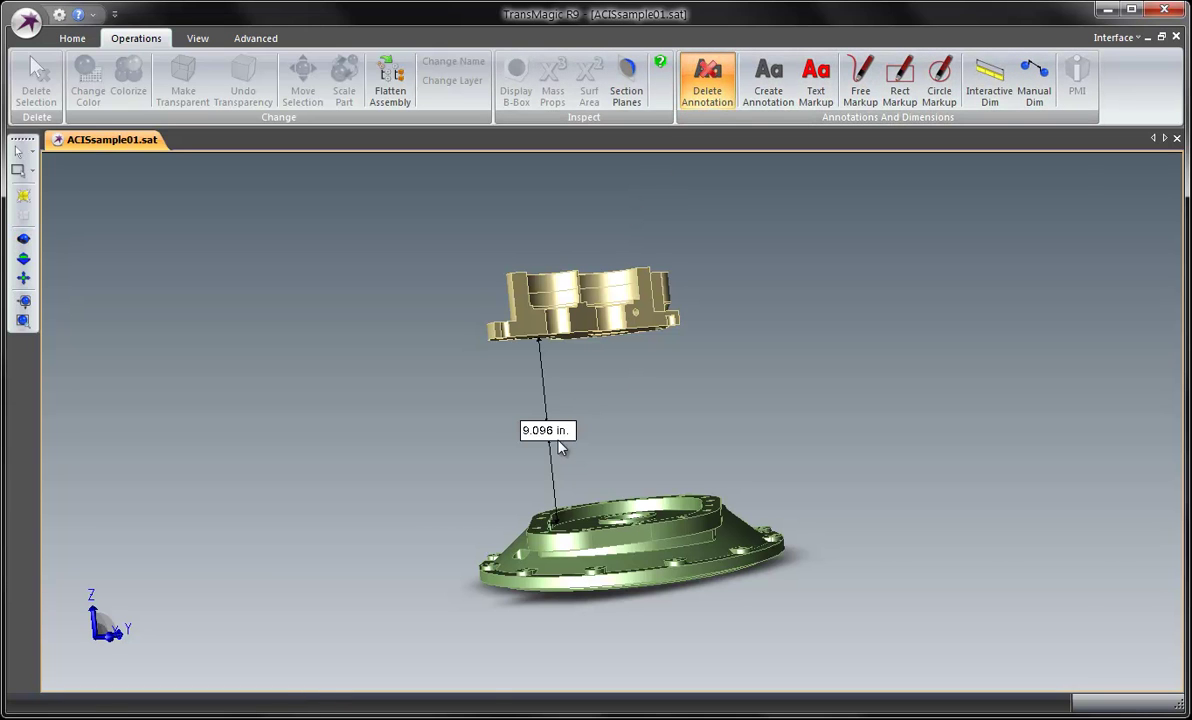
Return the model to isometric view and show all hidden assembly parts
left_click(198, 38)
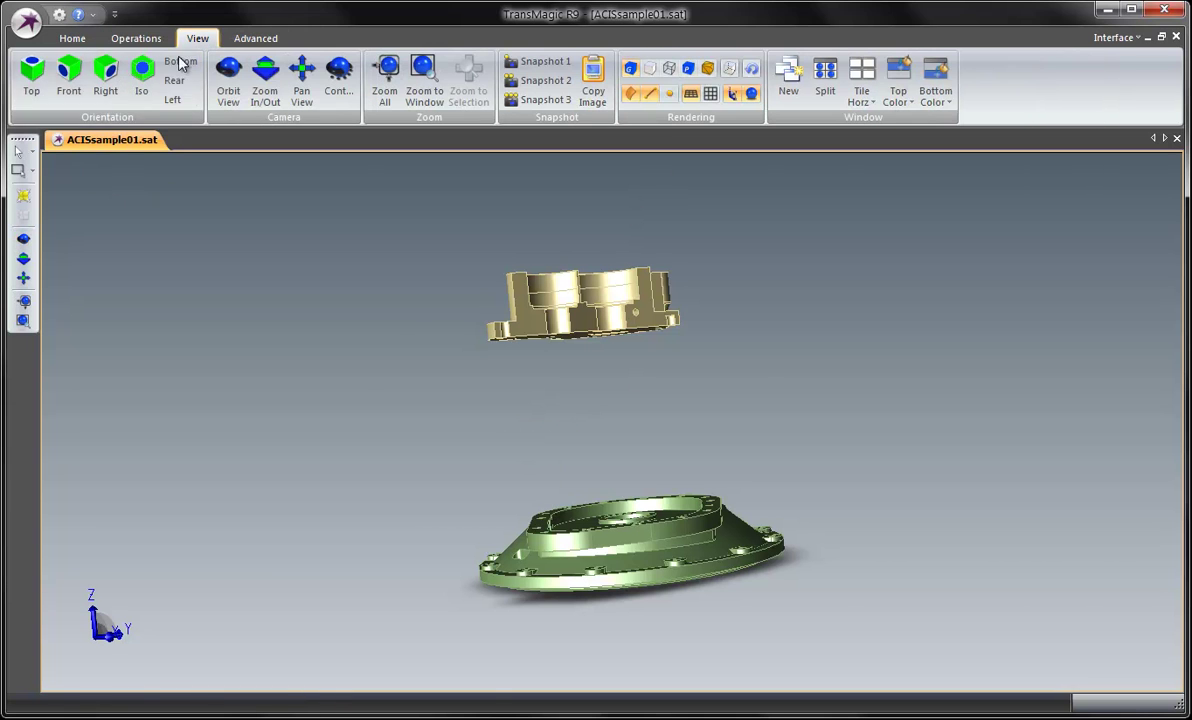
left_click(142, 78)
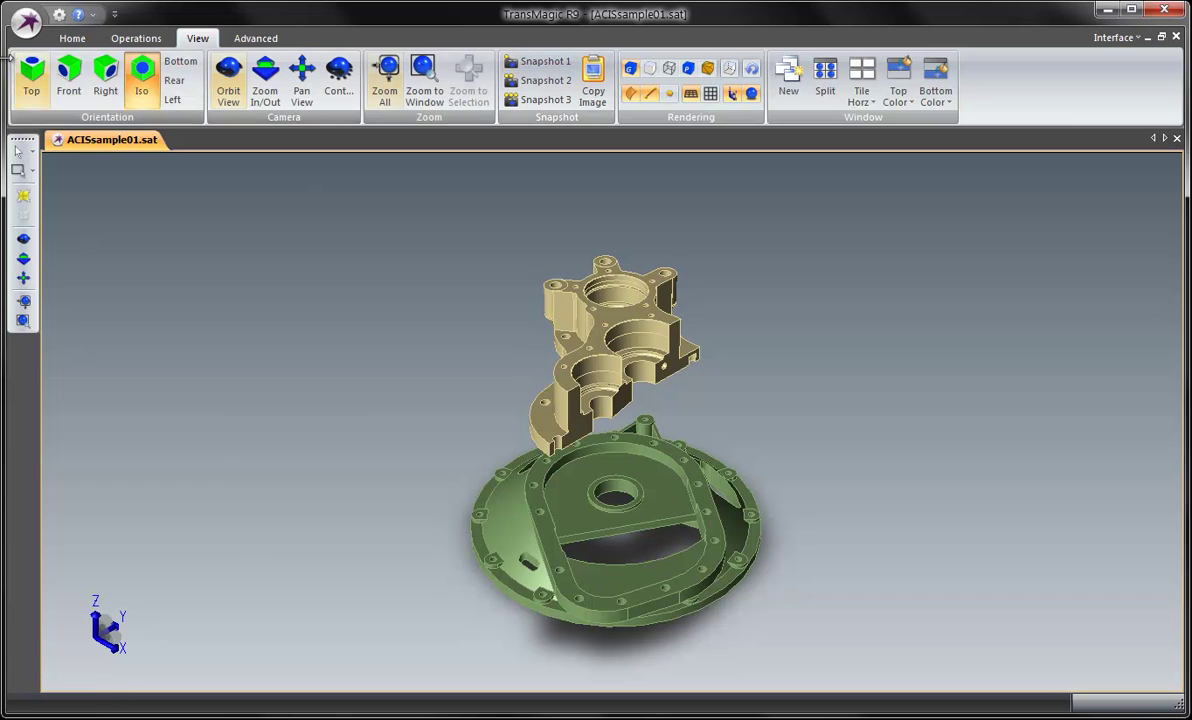
right_click(245, 256)
mouse_move(319, 418)
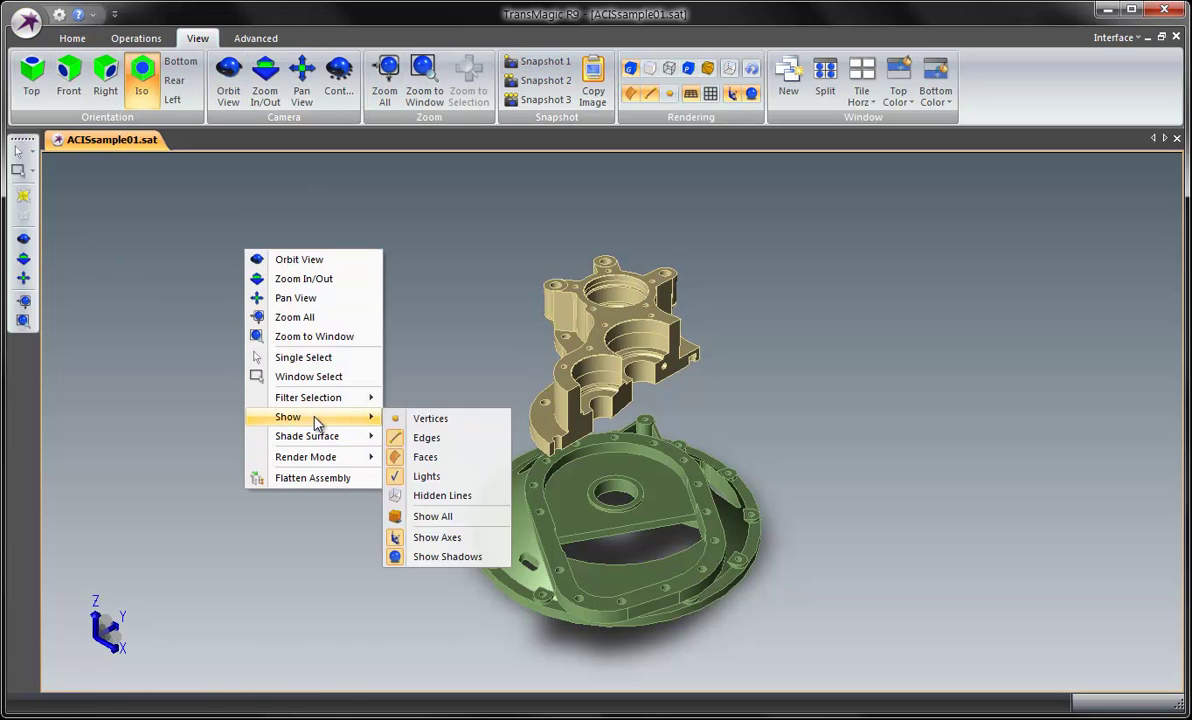
left_click(465, 522)
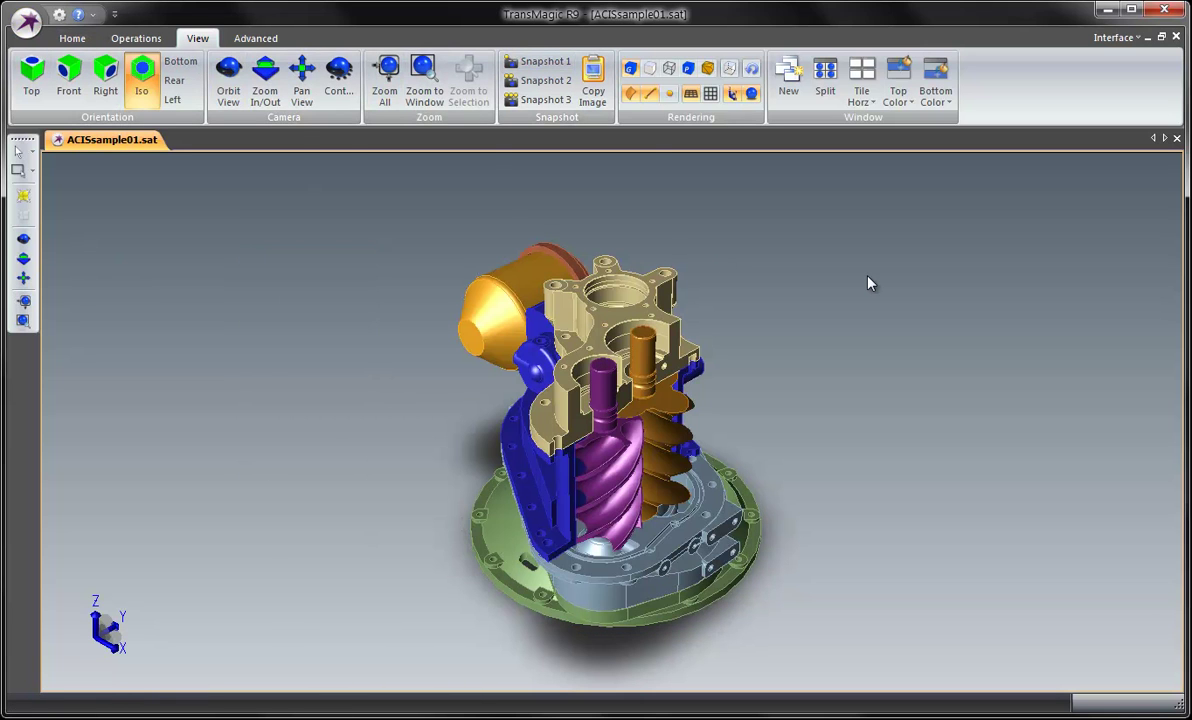
Attach a 'Top Part: Bead Blast' leader note to the top housing
left_click(130, 38)
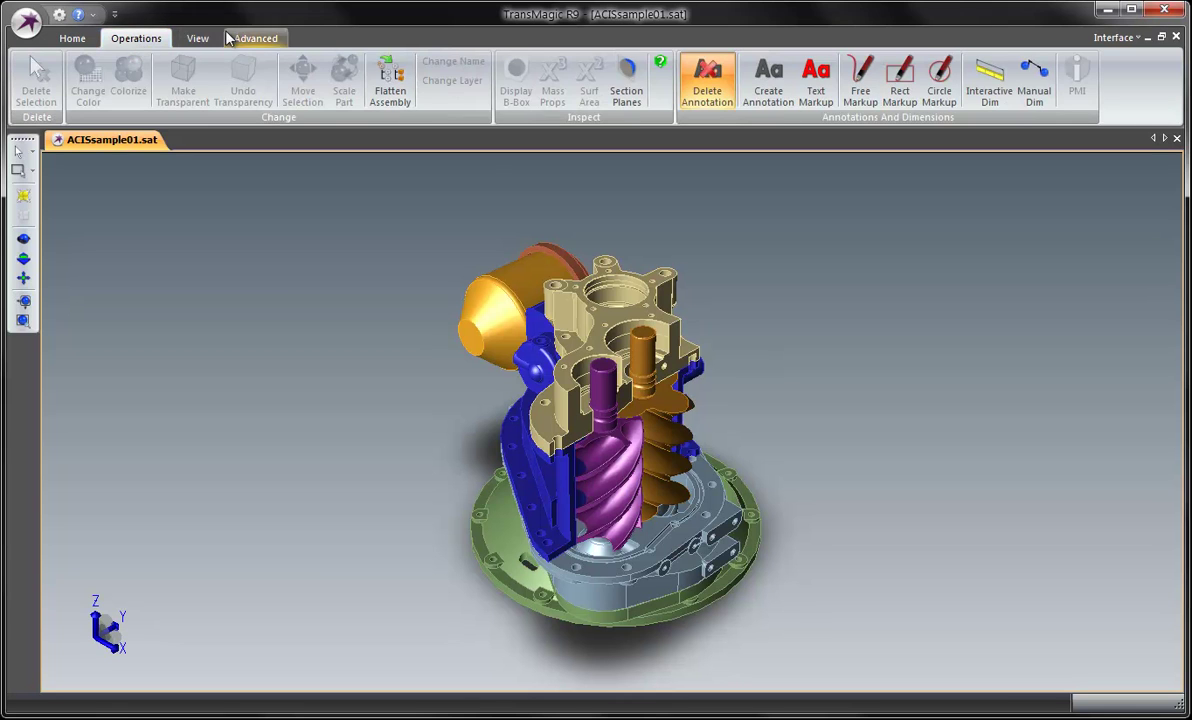
left_click(768, 85)
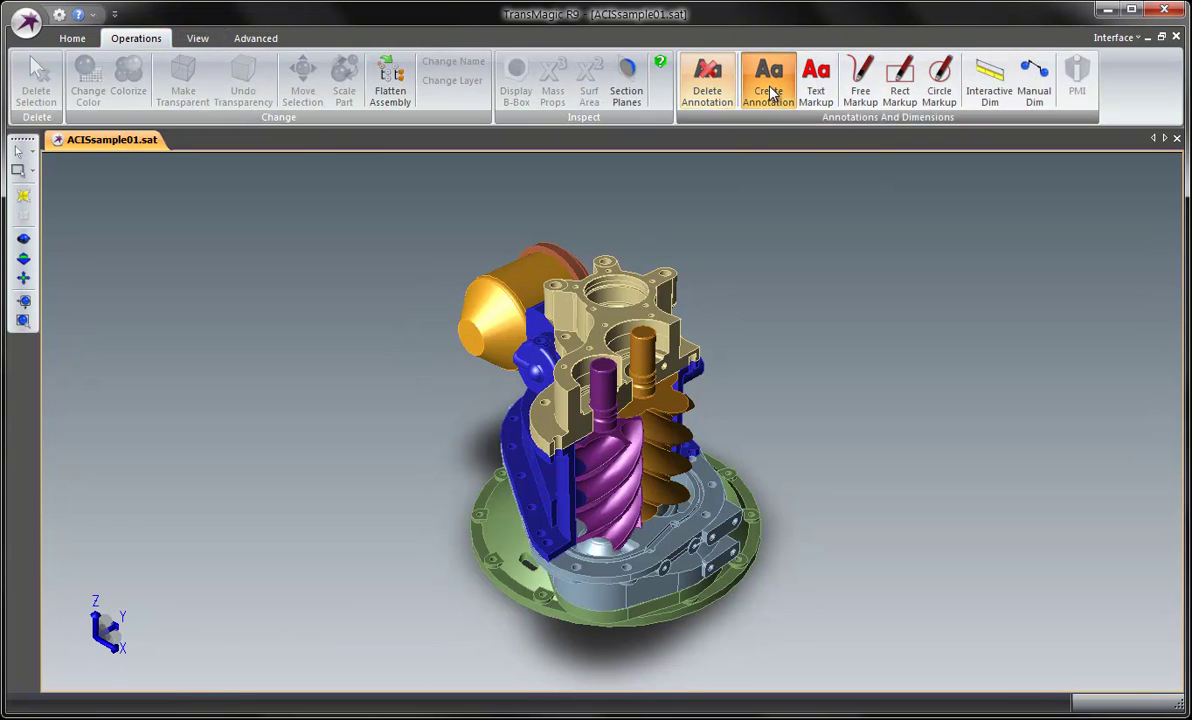
left_click(658, 280)
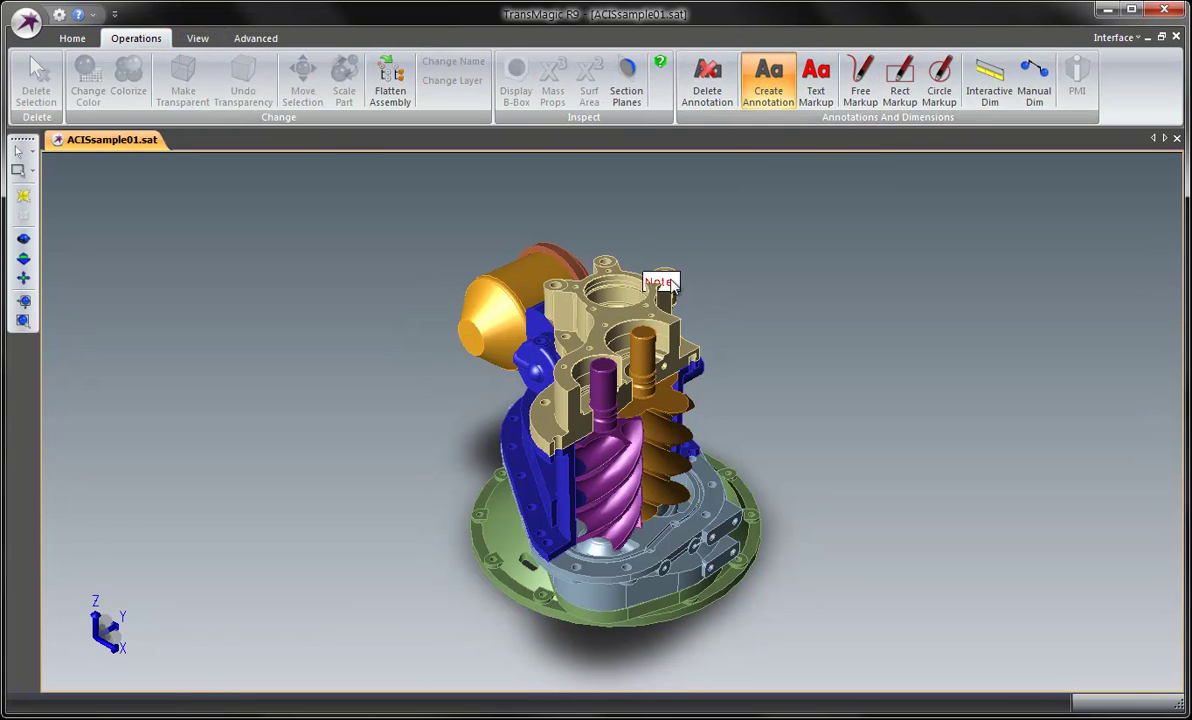
left_click(793, 220)
type("Top Par")
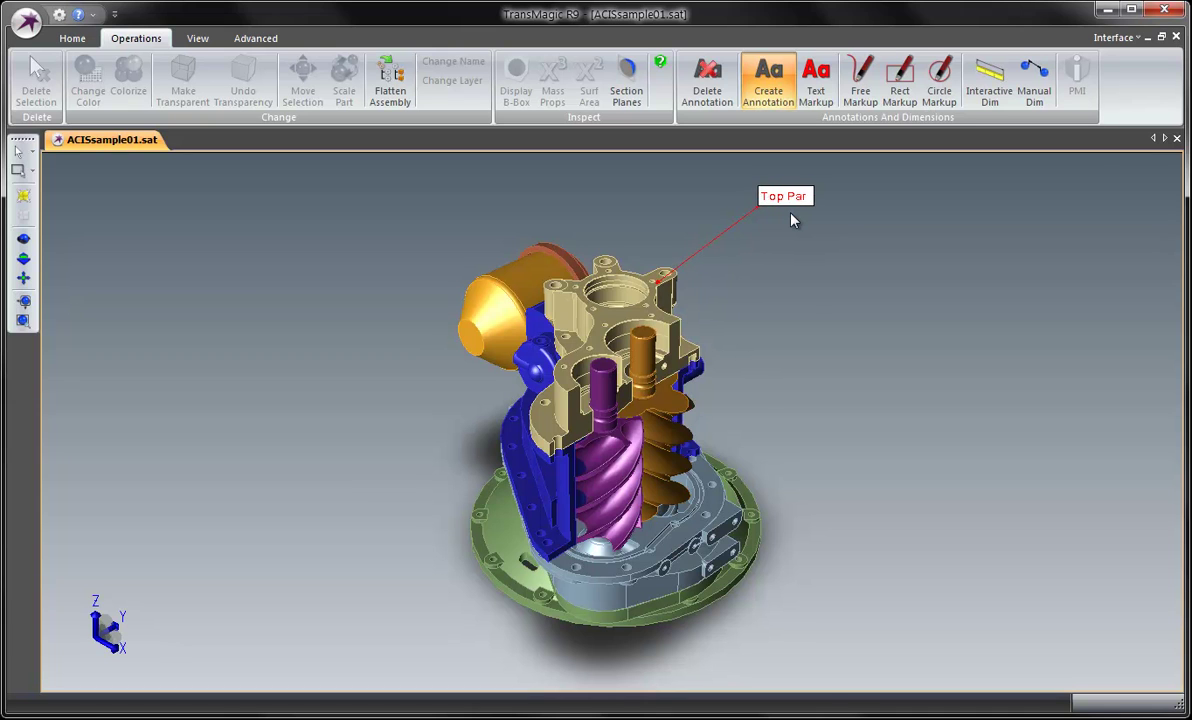
type("t: Bead")
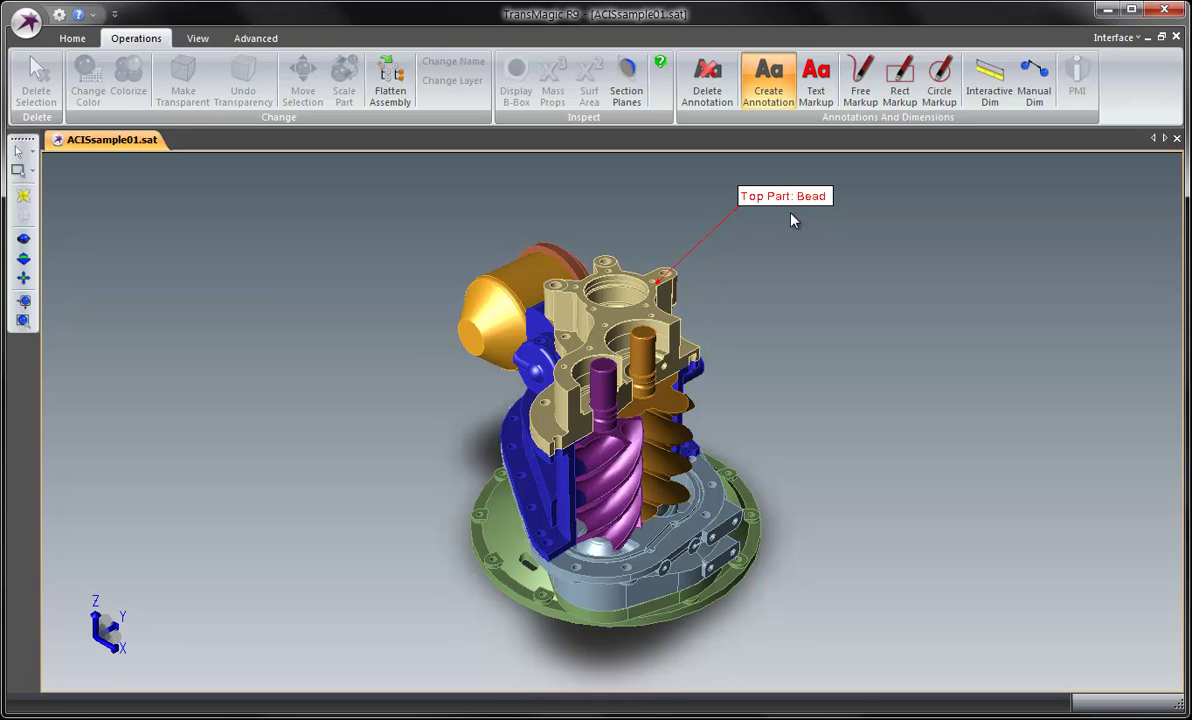
type(" Blast")
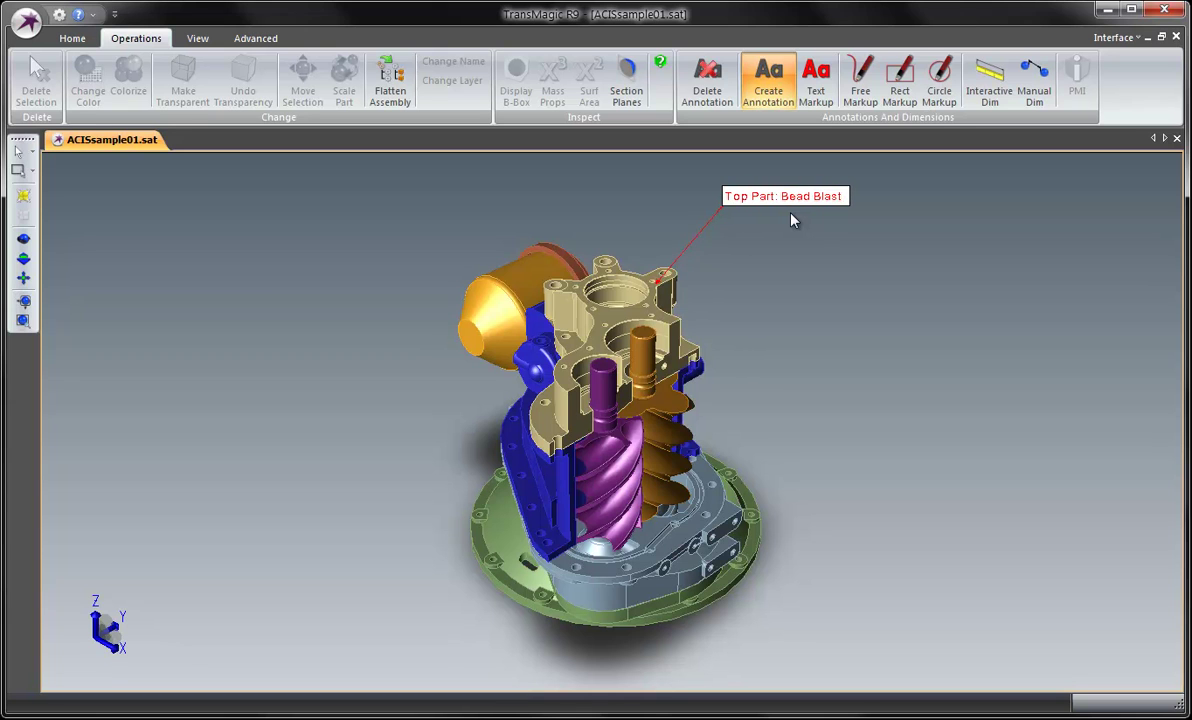
left_click(793, 220)
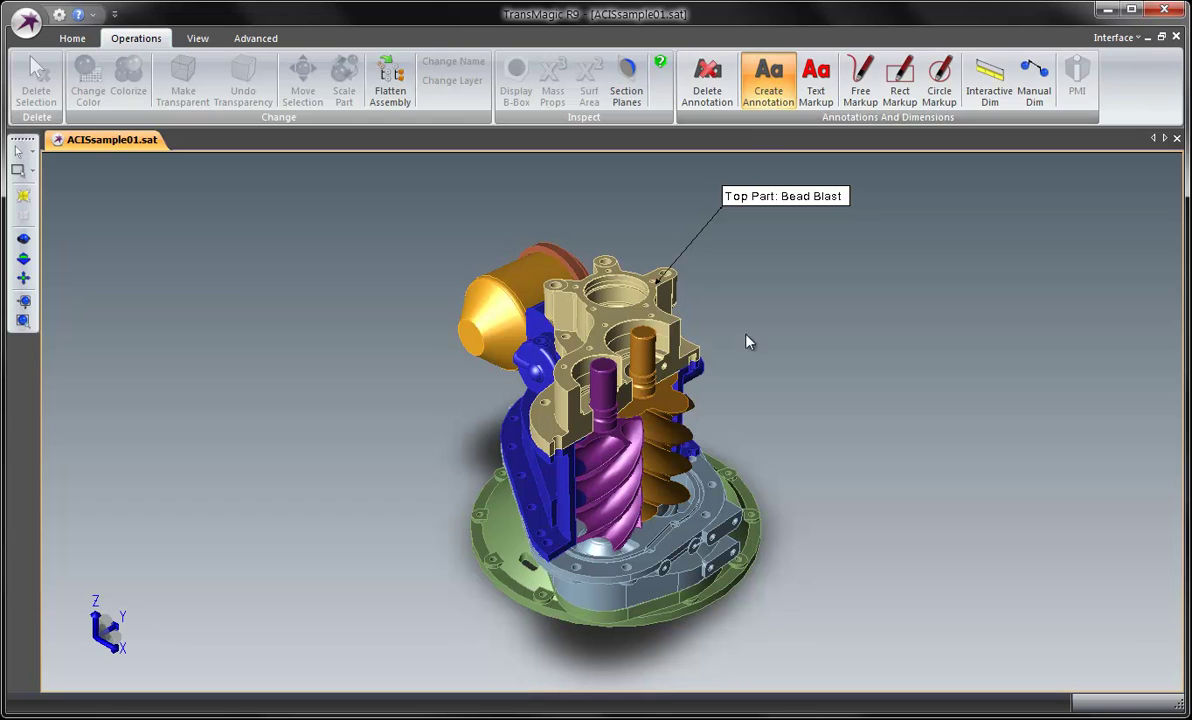
Add four Note leaders pointing at the top housing, yellow cylinder, blue part and base
mouse_move(585, 306)
left_mouse_down()
mouse_move(394, 202)
mouse_move(383, 208)
left_mouse_up()
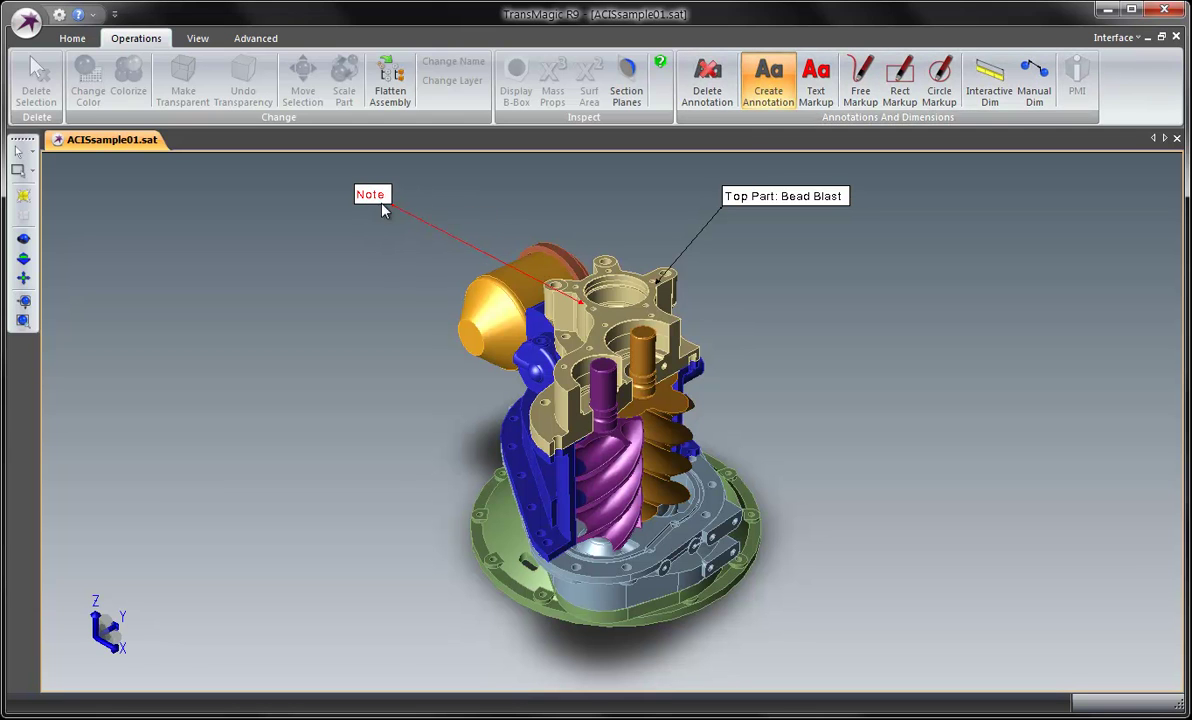
left_click_drag(515, 315, 318, 332)
left_click_drag(533, 497, 320, 472)
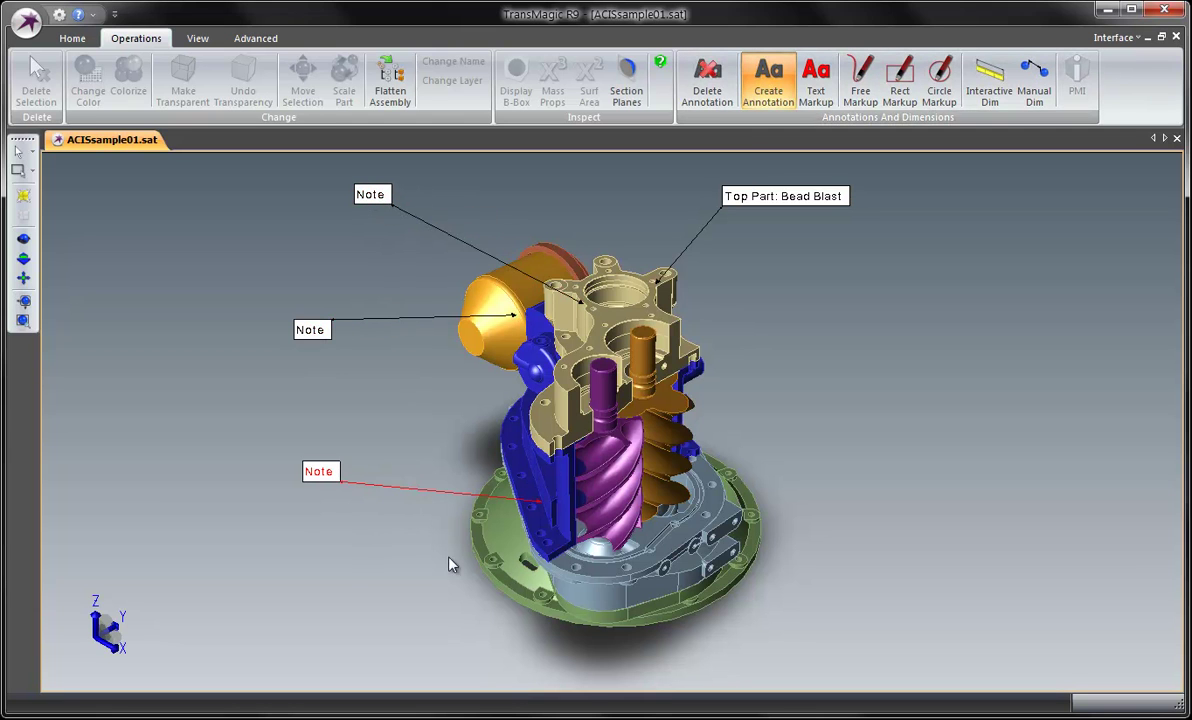
left_click_drag(515, 540, 318, 530)
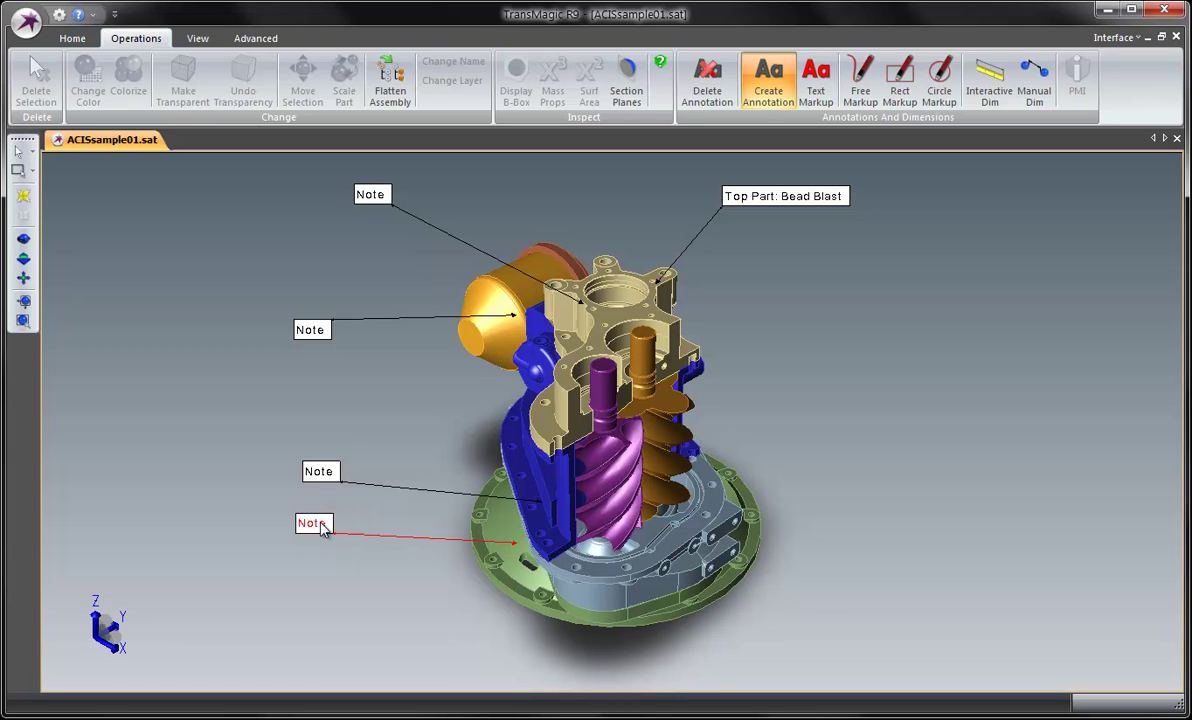
Copy the annotated view image to the clipboard and add a Note leader right of the top housing
left_click(198, 39)
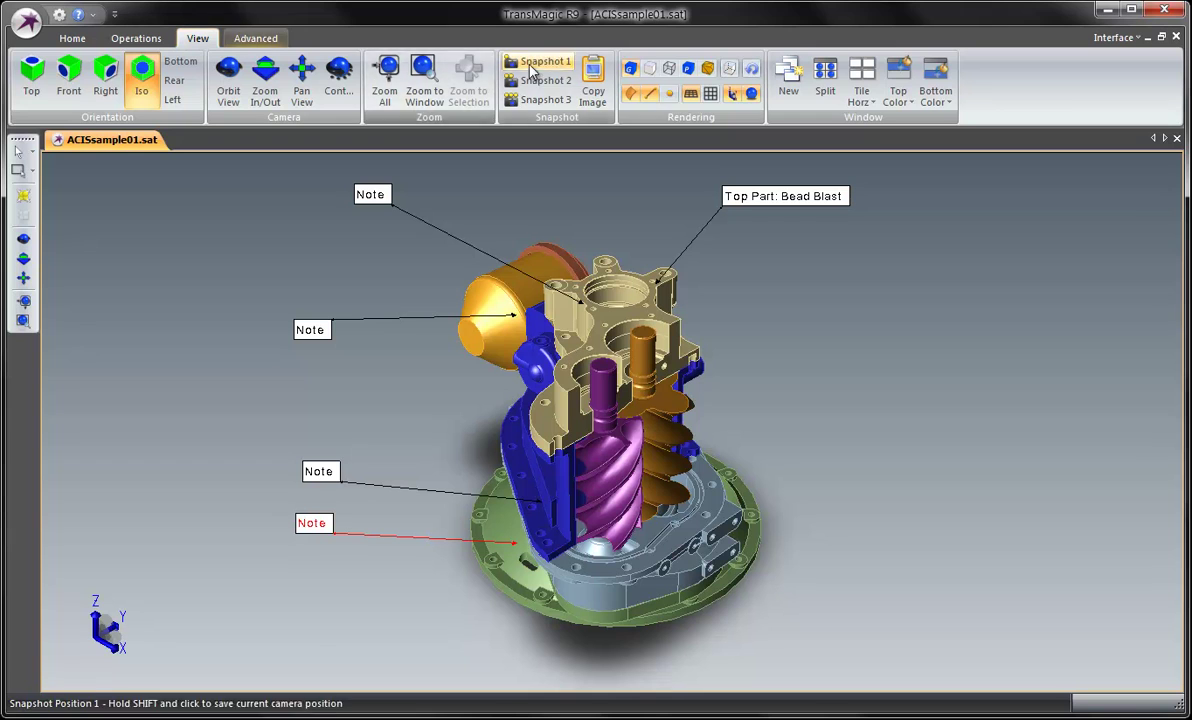
left_click(594, 88)
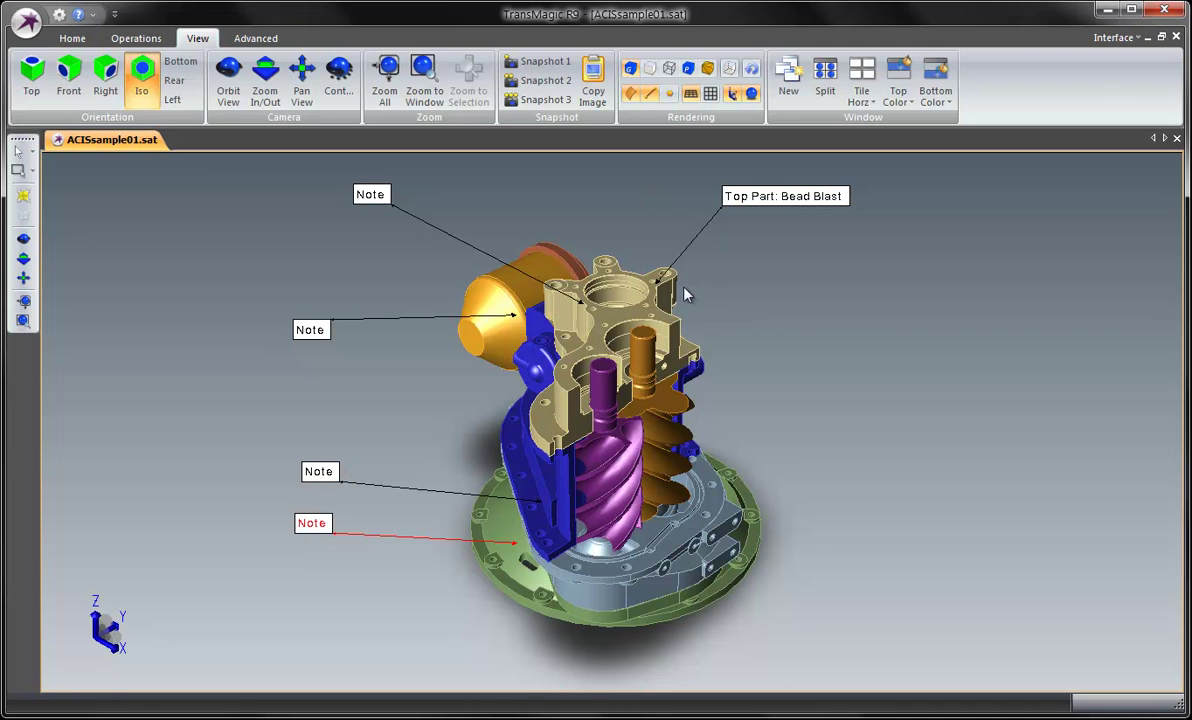
left_click(142, 37)
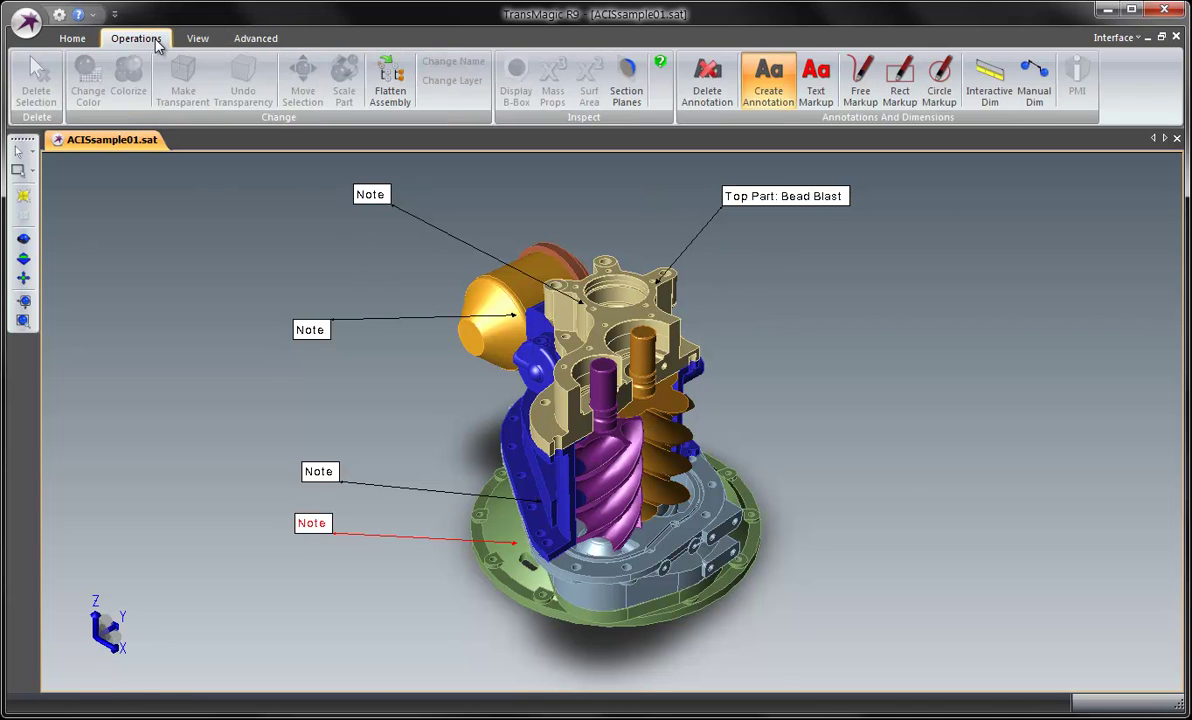
left_click(656, 338)
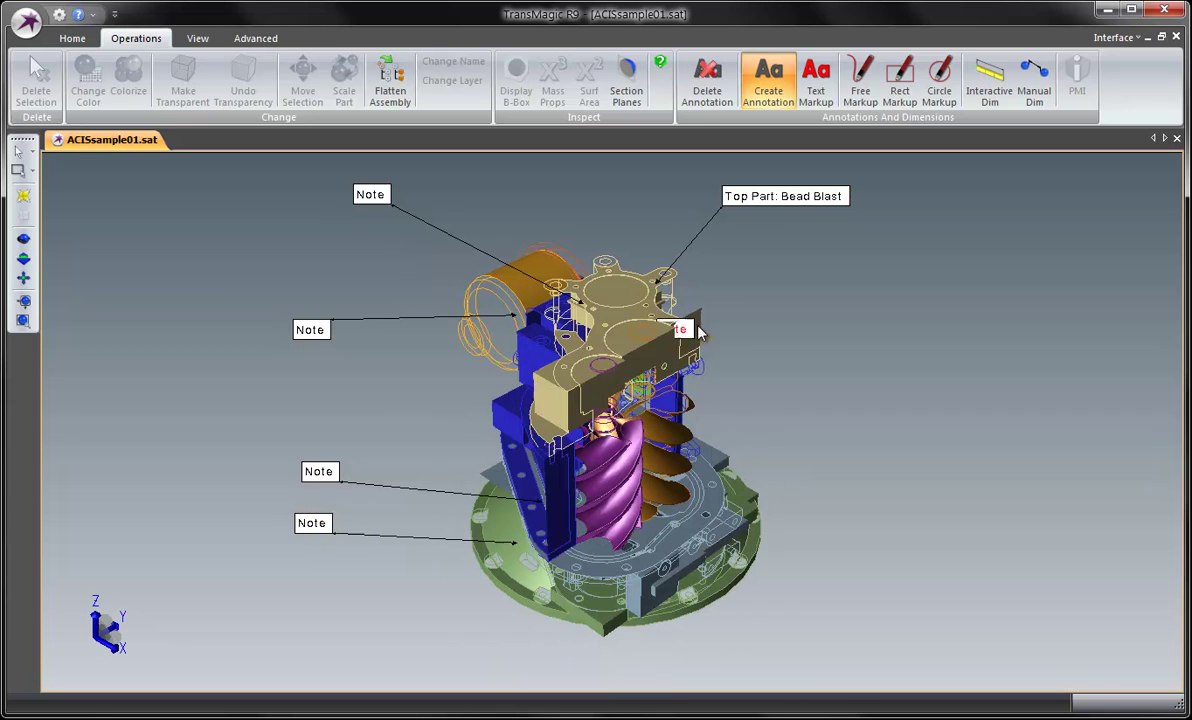
left_click(851, 253)
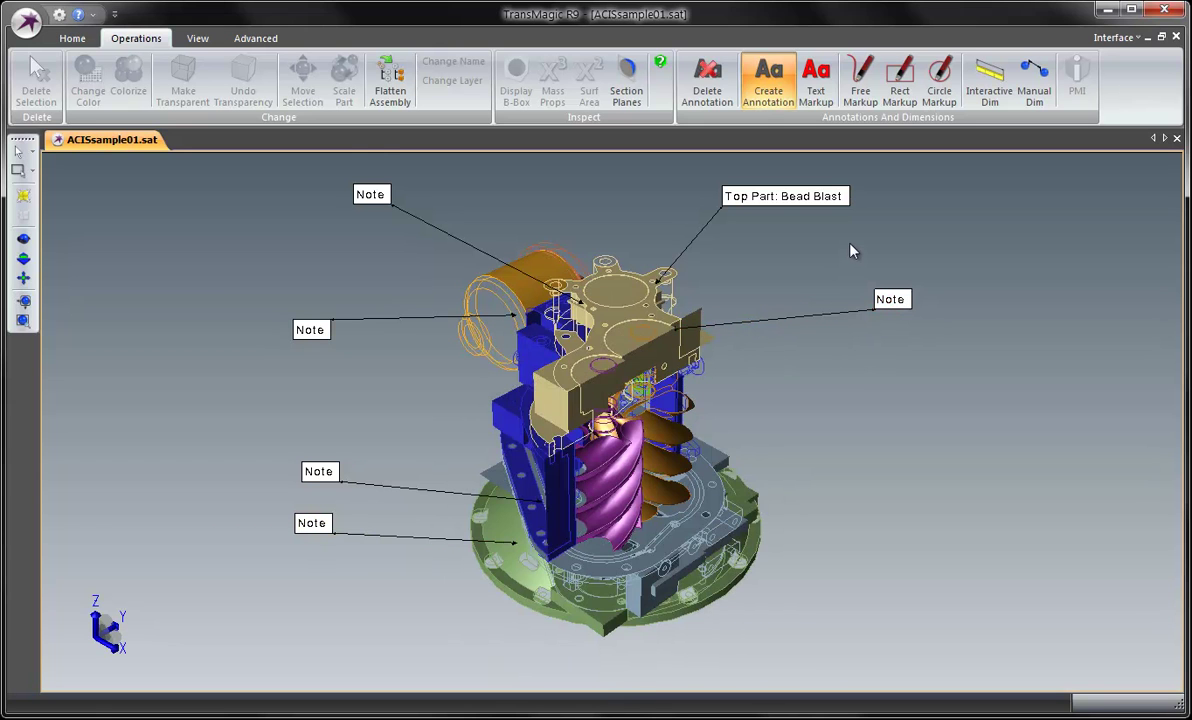
left_click(335, 160)
left_click(190, 38)
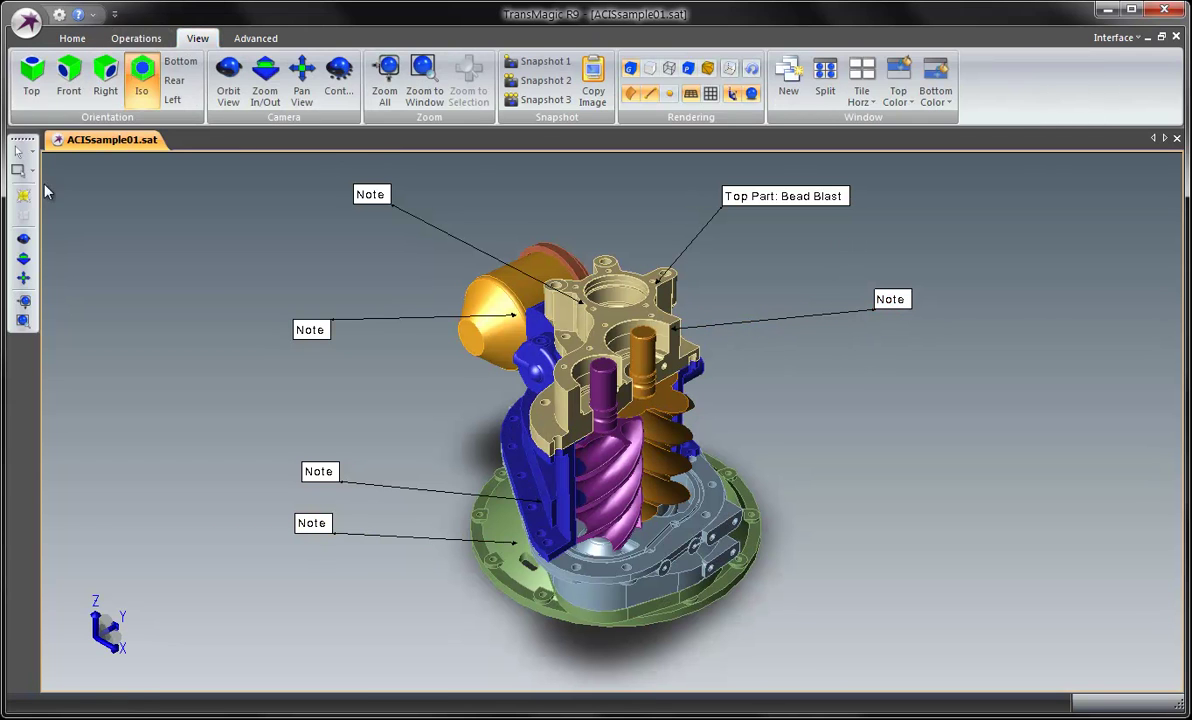
Reset to isometric view and reposition the 'Top Part: Bead Blast' and right-hand notes
left_click(146, 75)
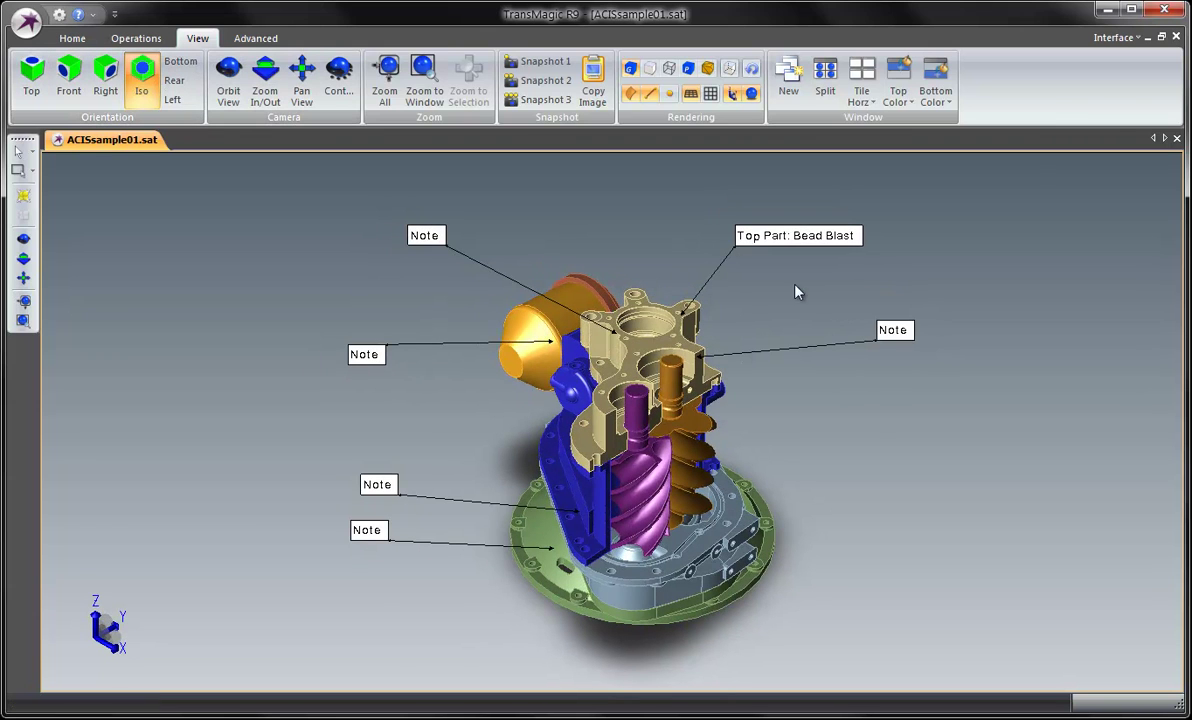
left_click(136, 38)
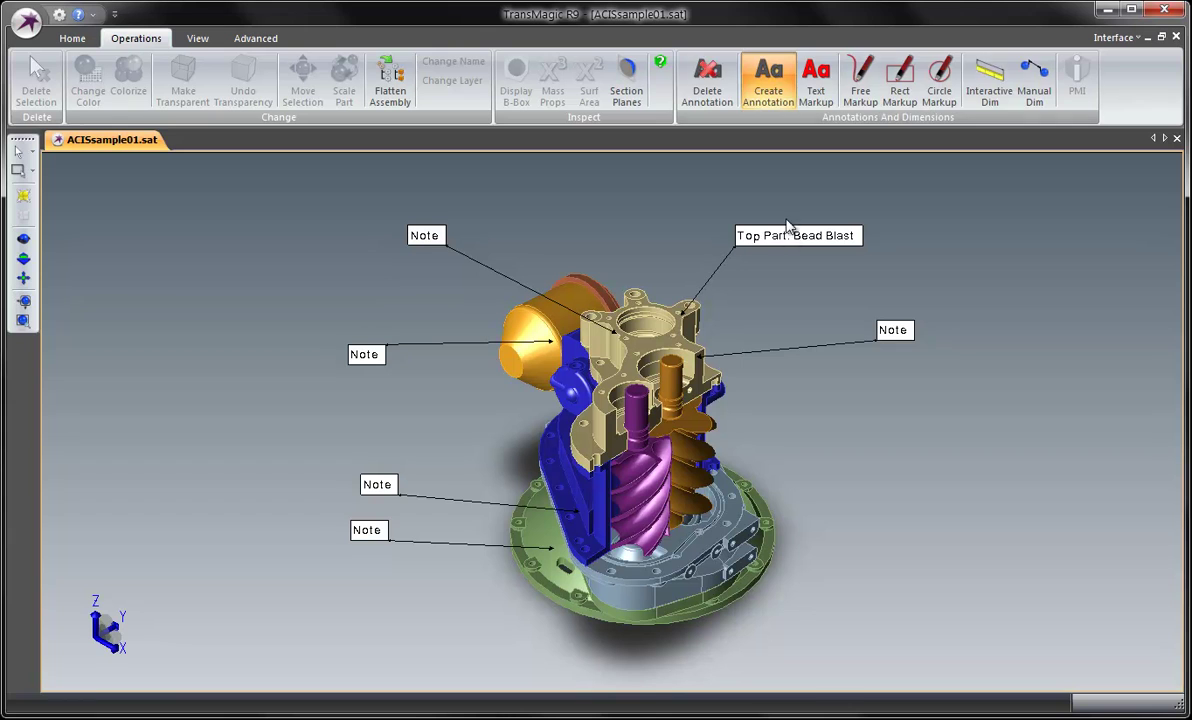
left_click_drag(815, 236, 914, 201)
left_click_drag(895, 336, 917, 366)
Orbit the model to a tilted view
left_click(20, 152)
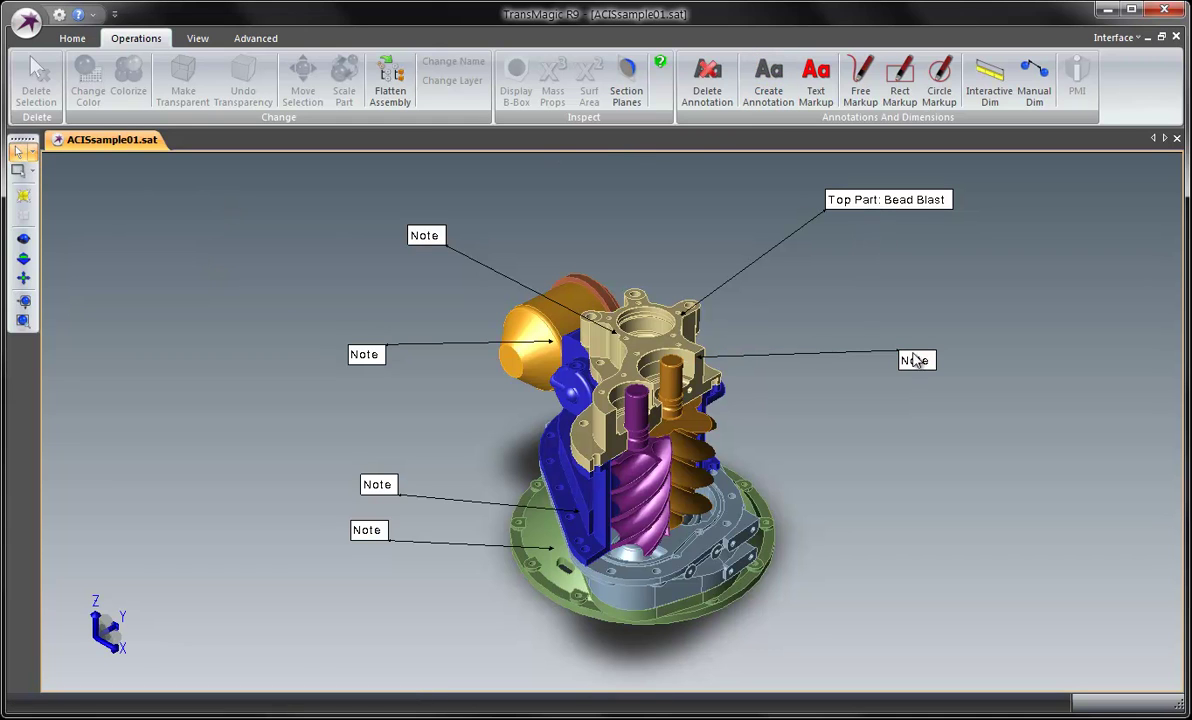
left_click(23, 238)
mouse_move(560, 380)
left_mouse_down()
mouse_move(600, 340)
mouse_move(680, 320)
mouse_move(697, 408)
mouse_move(780, 449)
mouse_move(780, 415)
mouse_move(748, 444)
left_mouse_up()
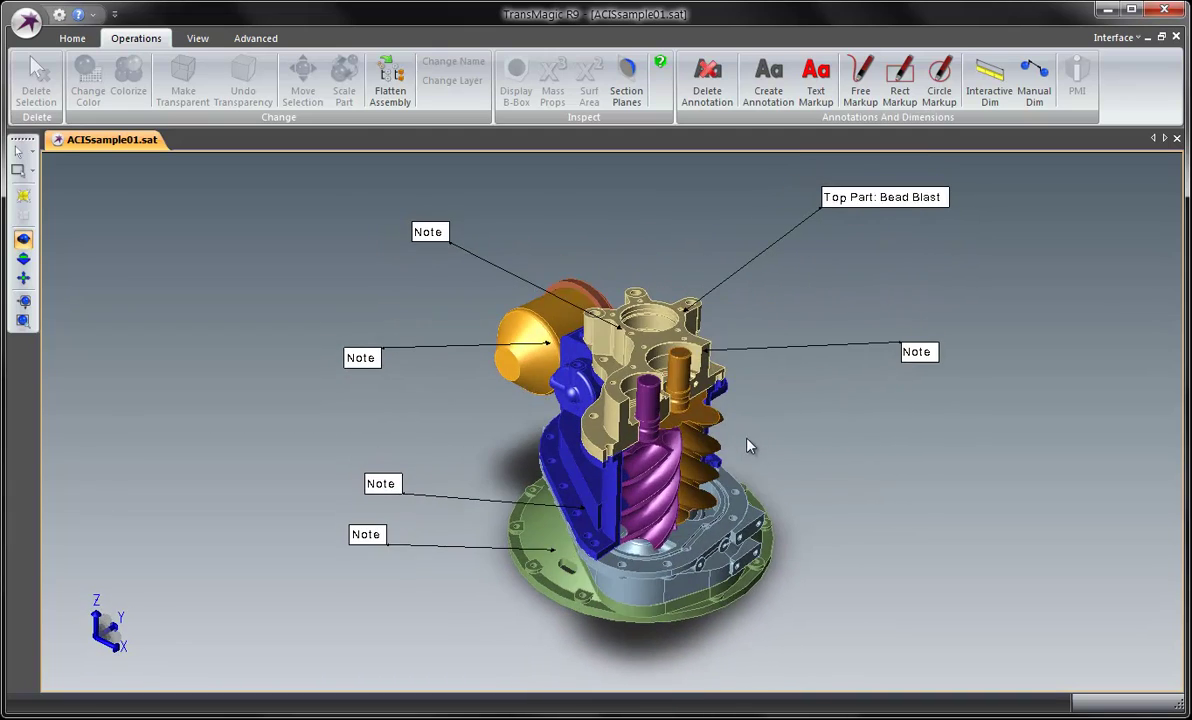
Drag the four left-hand Note labels to new, evenly spread positions
left_click(770, 88)
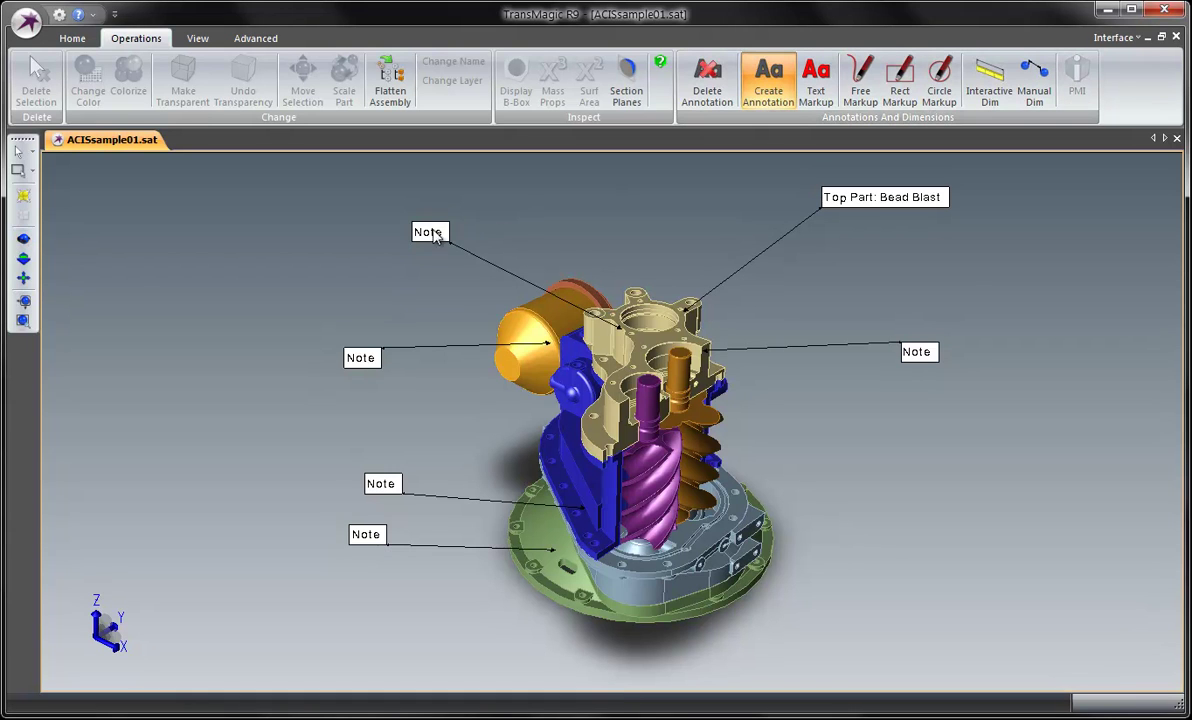
left_click_drag(432, 231, 543, 205)
left_click_drag(360, 345, 393, 251)
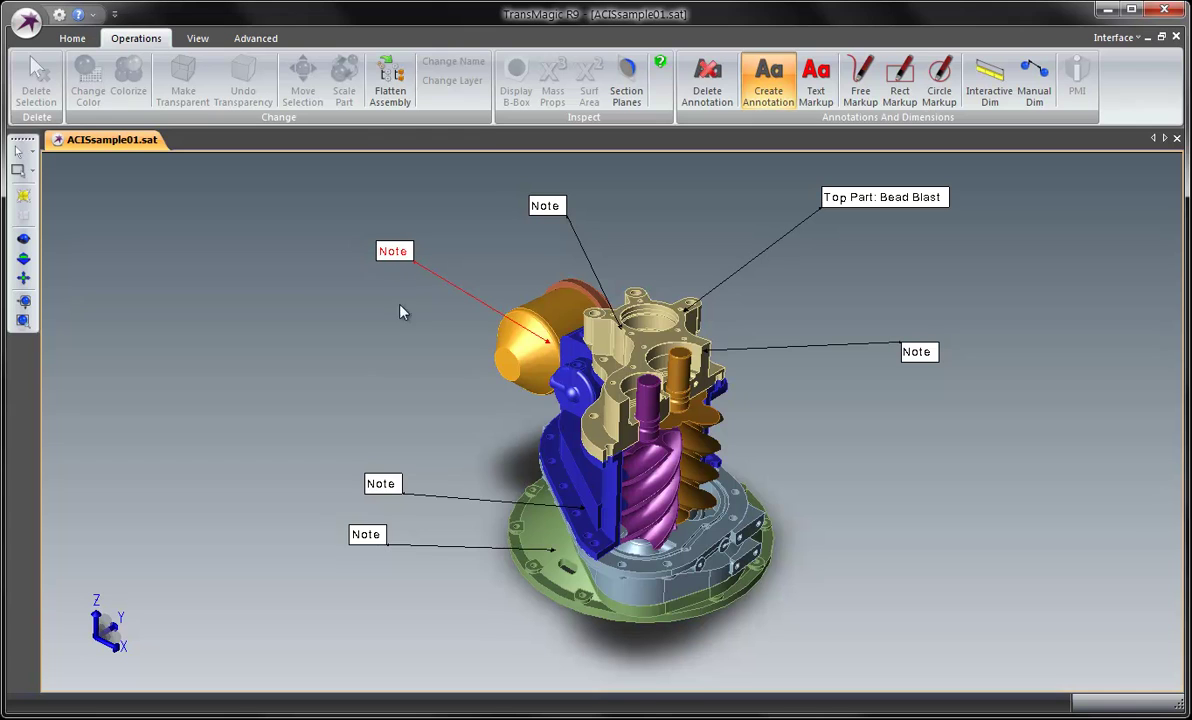
left_click_drag(380, 484, 382, 358)
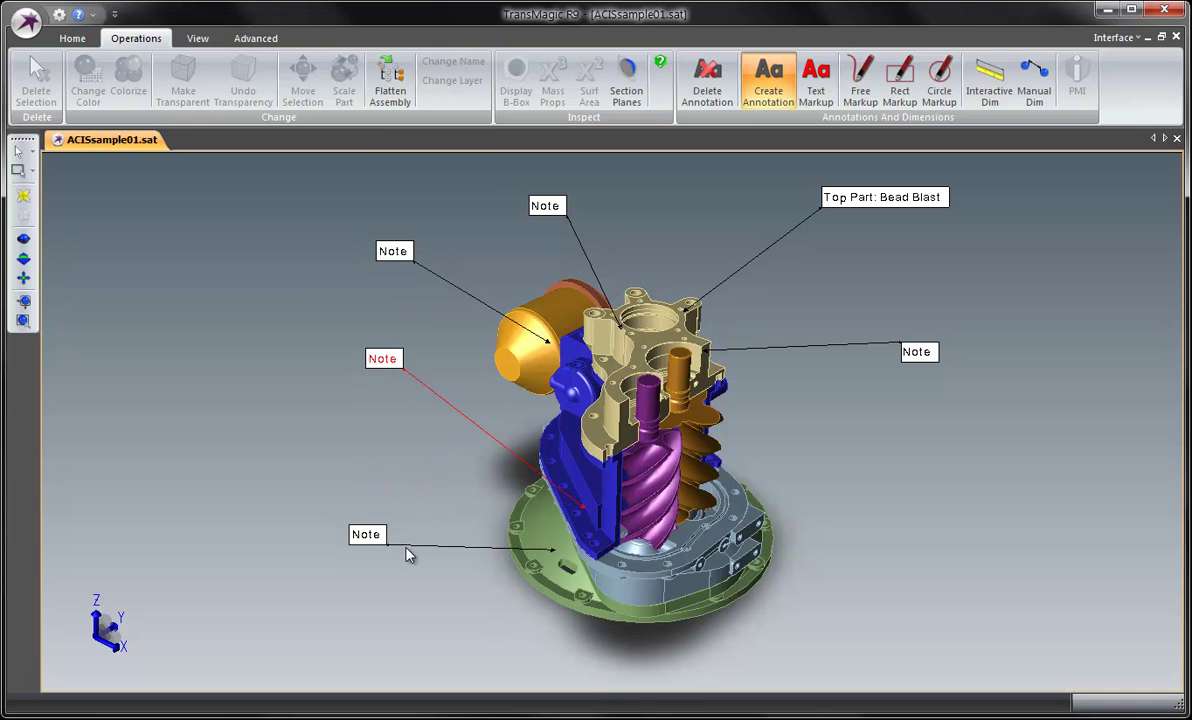
left_click_drag(368, 534, 405, 472)
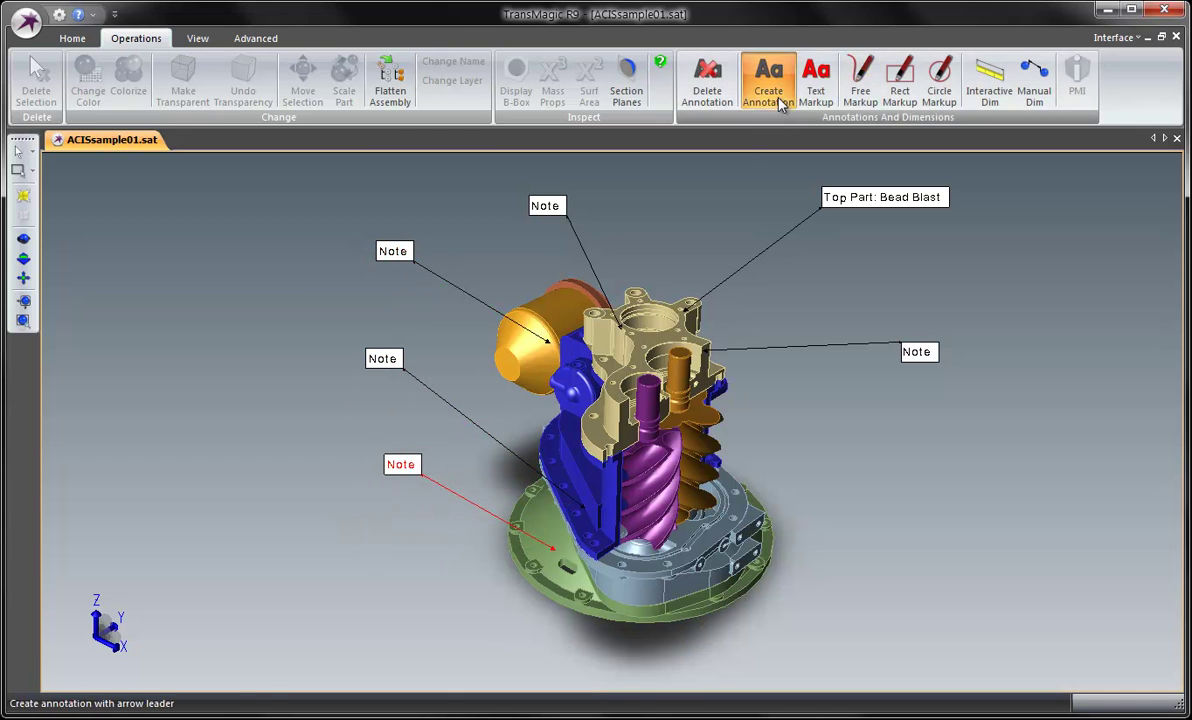
Sketch a red freehand stroke above the top housing and circle two areas of the part
left_click(862, 82)
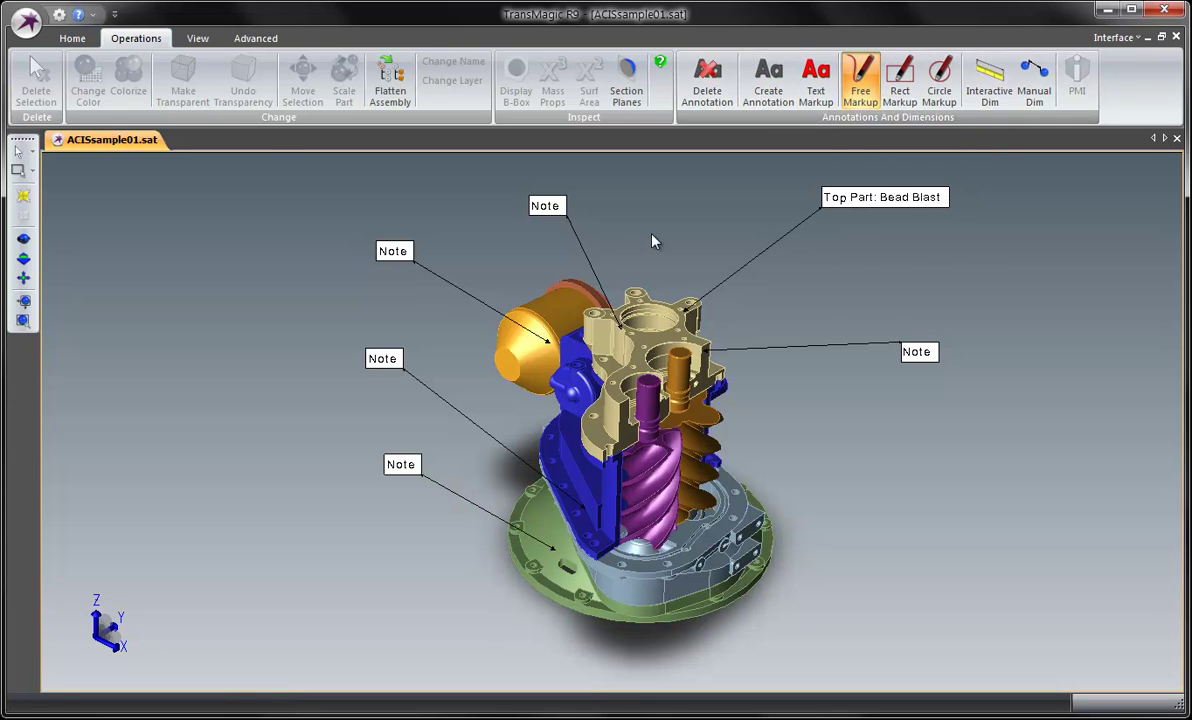
left_click_drag(636, 197, 798, 253)
left_click_drag(892, 315, 892, 315)
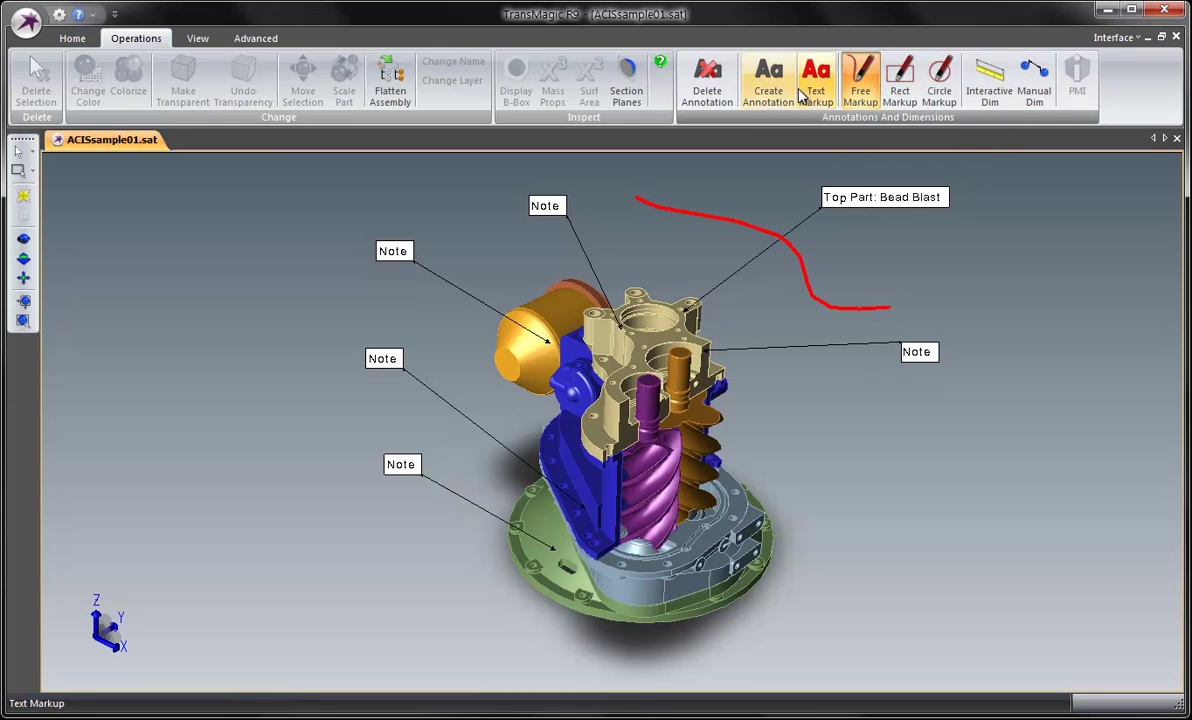
left_click(940, 85)
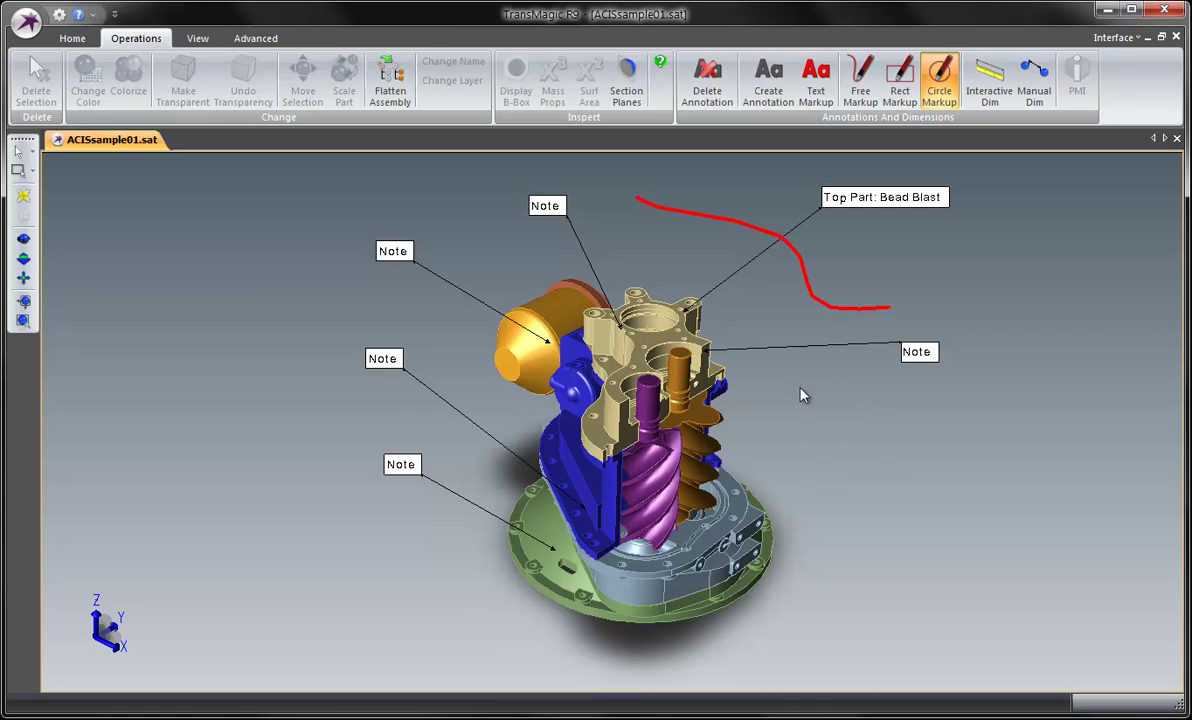
left_click_drag(801, 394, 866, 472)
left_click_drag(588, 314, 641, 375)
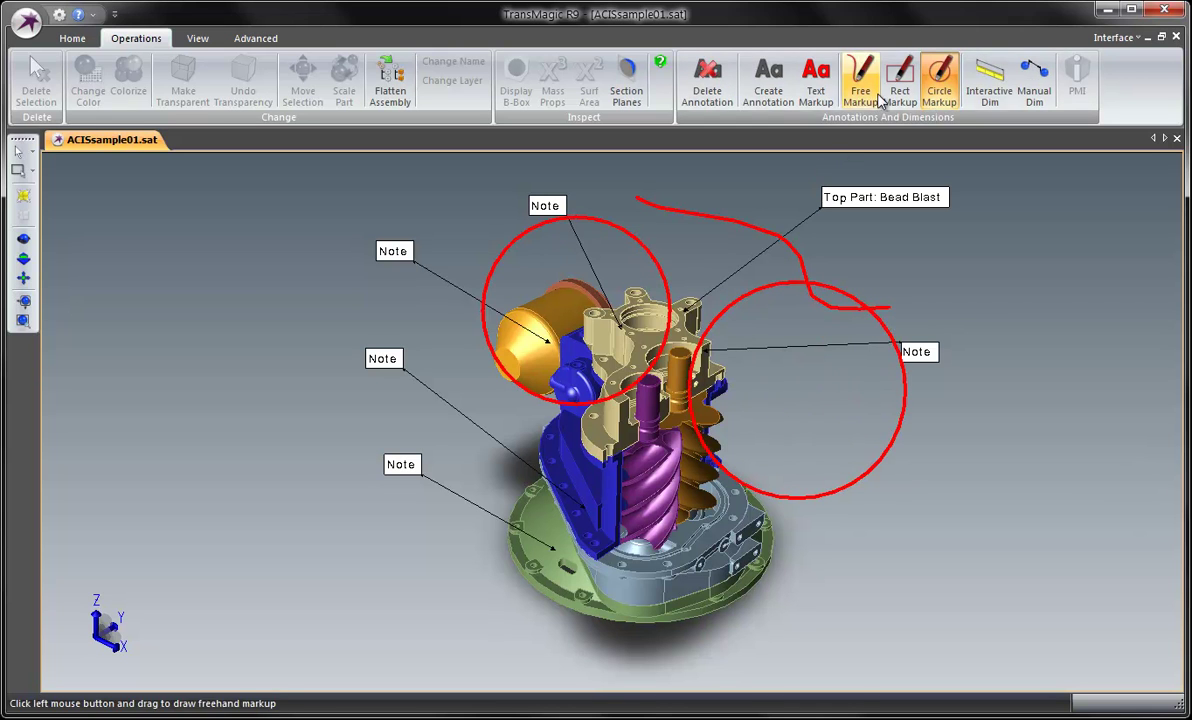
Draw red rectangles around the lower-left note and near the base, then orbit to clear them
left_click(900, 85)
left_click_drag(400, 437, 598, 526)
left_click_drag(462, 622, 669, 585)
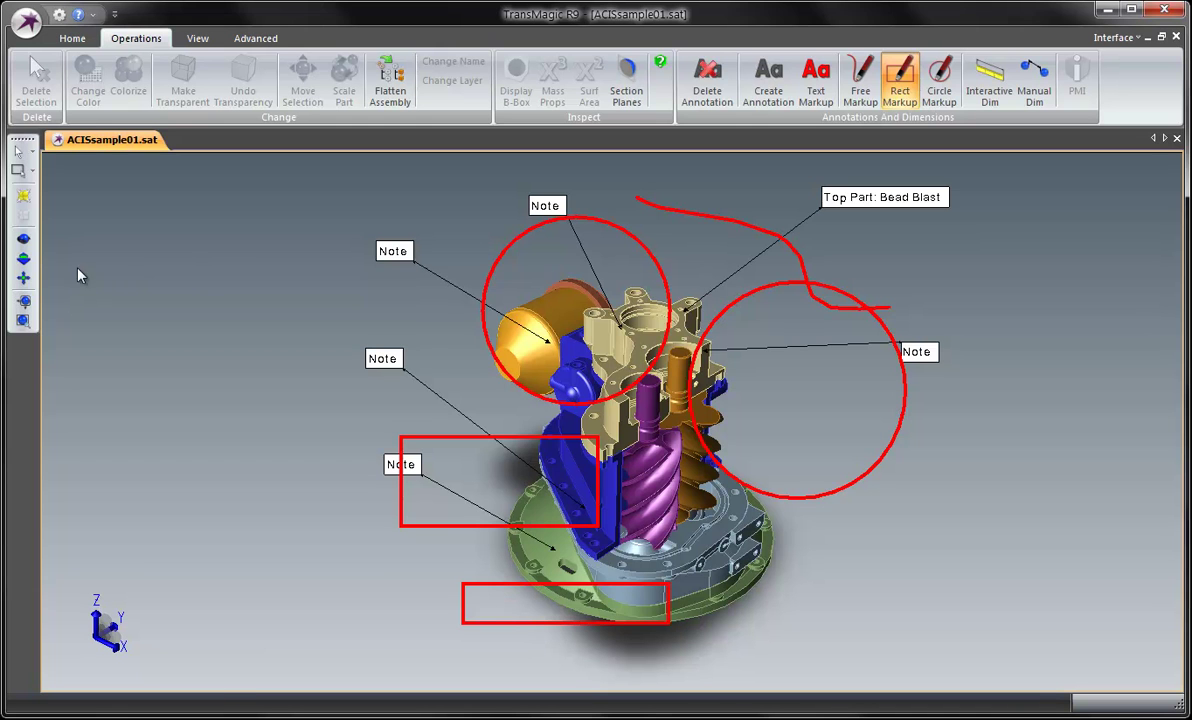
left_click(23, 238)
left_click_drag(627, 351, 670, 398)
Box the top housing in red, add three Note text markups, then rotate to clear the redlines
left_click(900, 88)
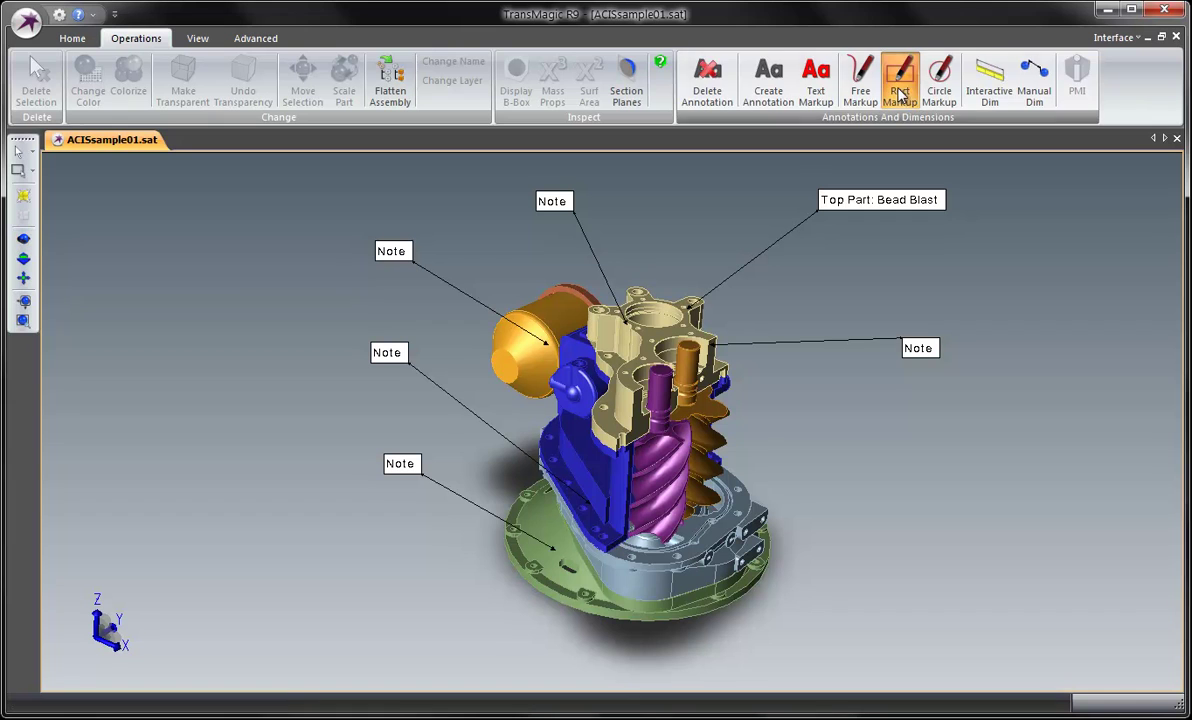
left_click_drag(630, 244, 745, 385)
left_click(816, 82)
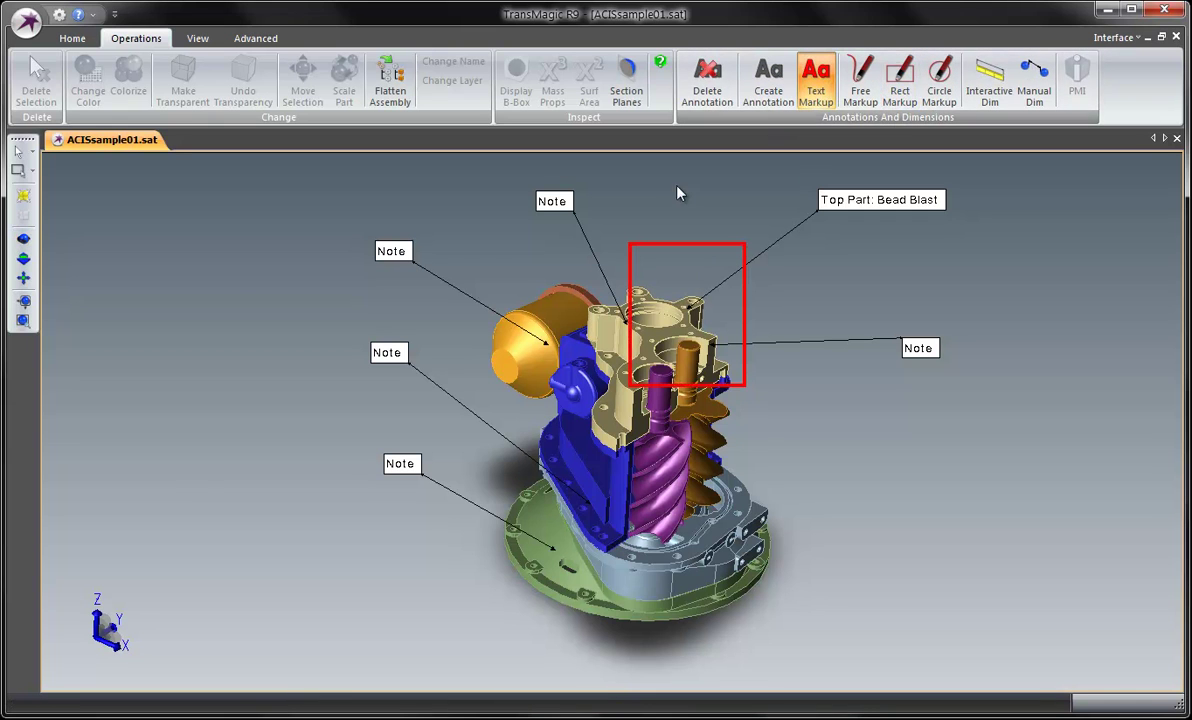
left_click(670, 199)
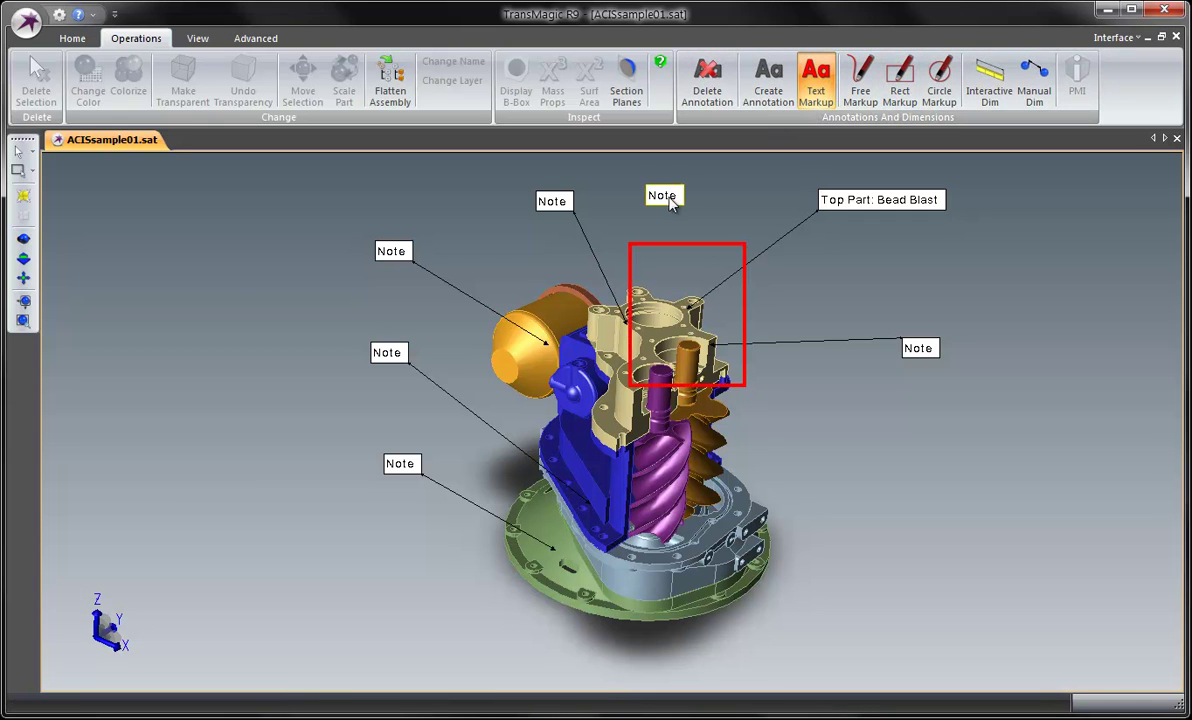
left_click(283, 420)
left_click(310, 582)
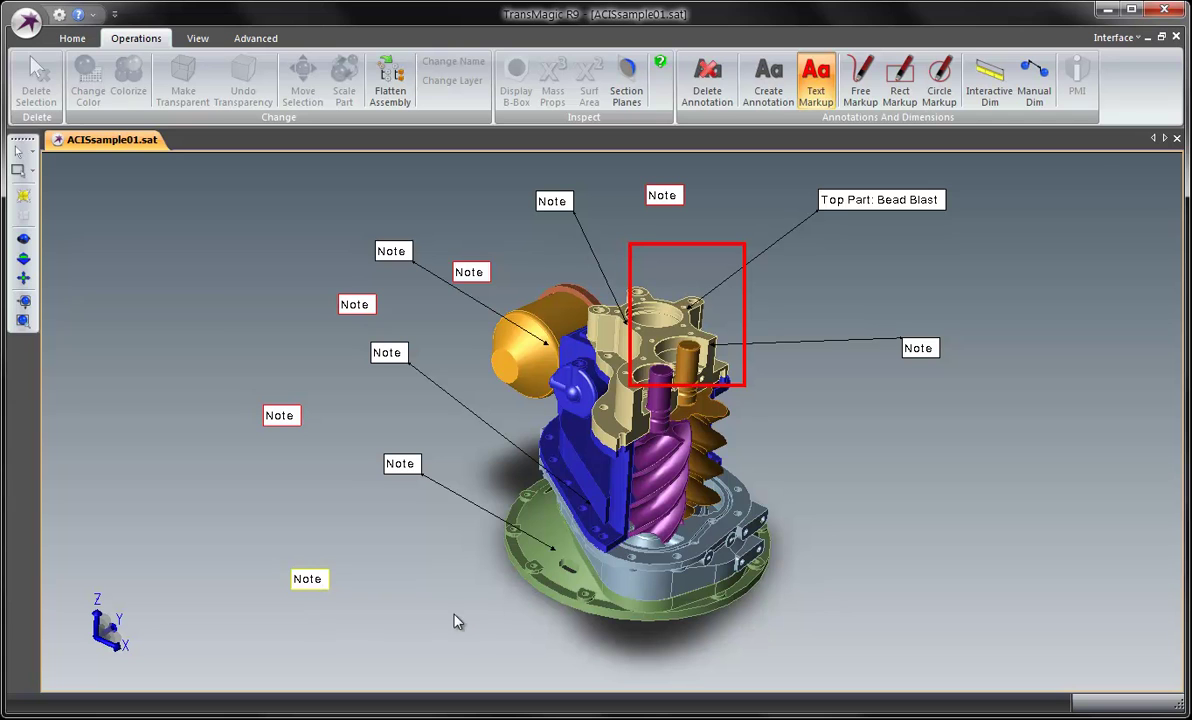
left_click(23, 238)
left_click_drag(610, 520, 570, 524)
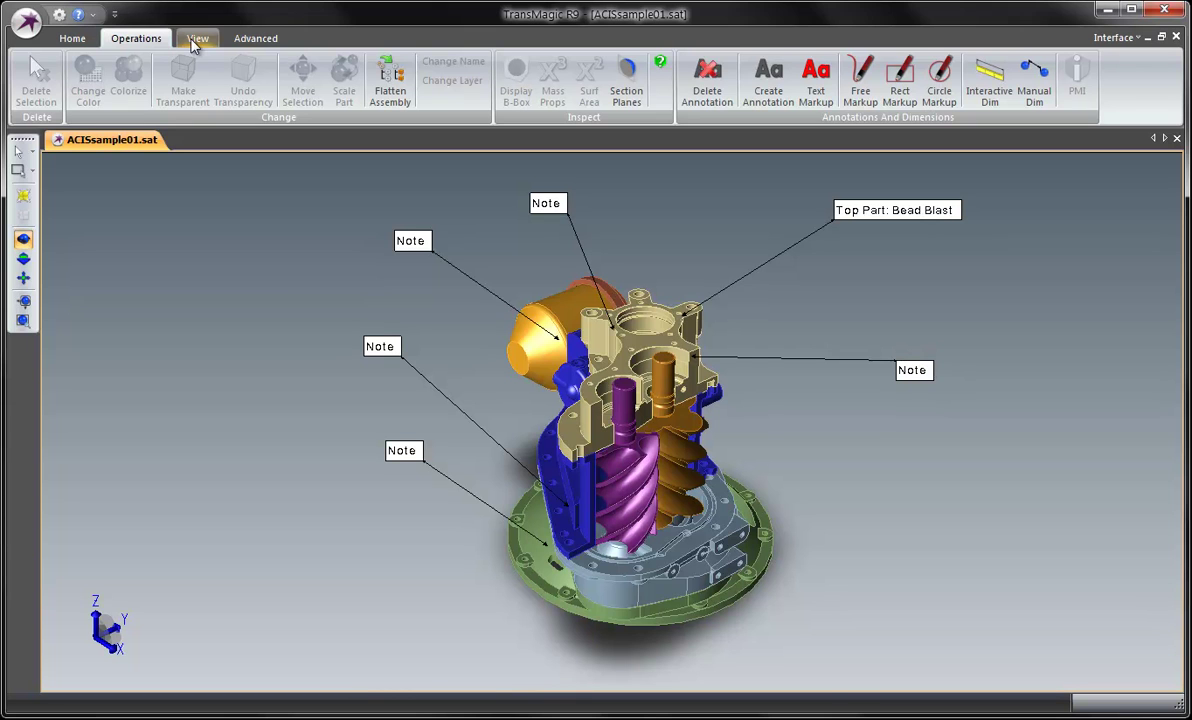
Draw red rectangles around the top housing and rotors, and red circles on the motor and lower left
left_click(900, 85)
left_click_drag(592, 259, 727, 354)
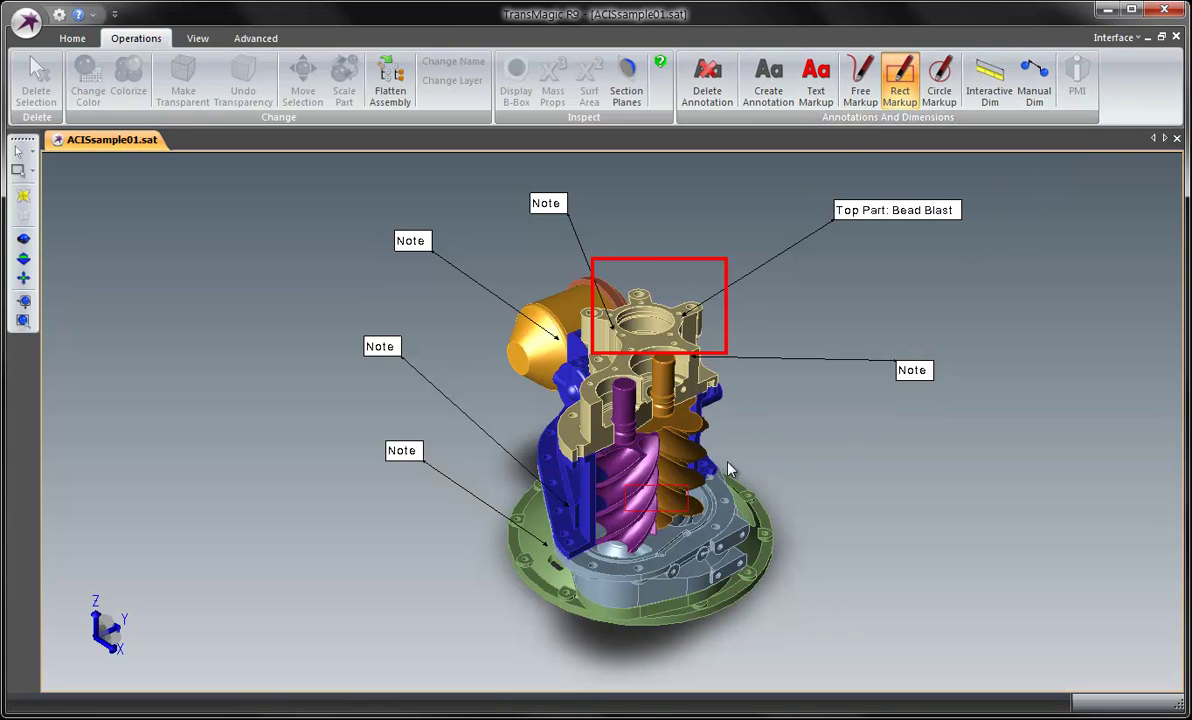
left_click_drag(729, 469, 826, 414)
left_click(935, 95)
mouse_move(522, 346)
left_mouse_down()
mouse_move(525, 391)
mouse_move(600, 380)
left_mouse_up()
mouse_move(468, 483)
left_mouse_down()
mouse_move(466, 462)
mouse_move(430, 440)
left_mouse_up()
Place five Note text markups around the model and base
left_click(816, 82)
left_click(702, 226)
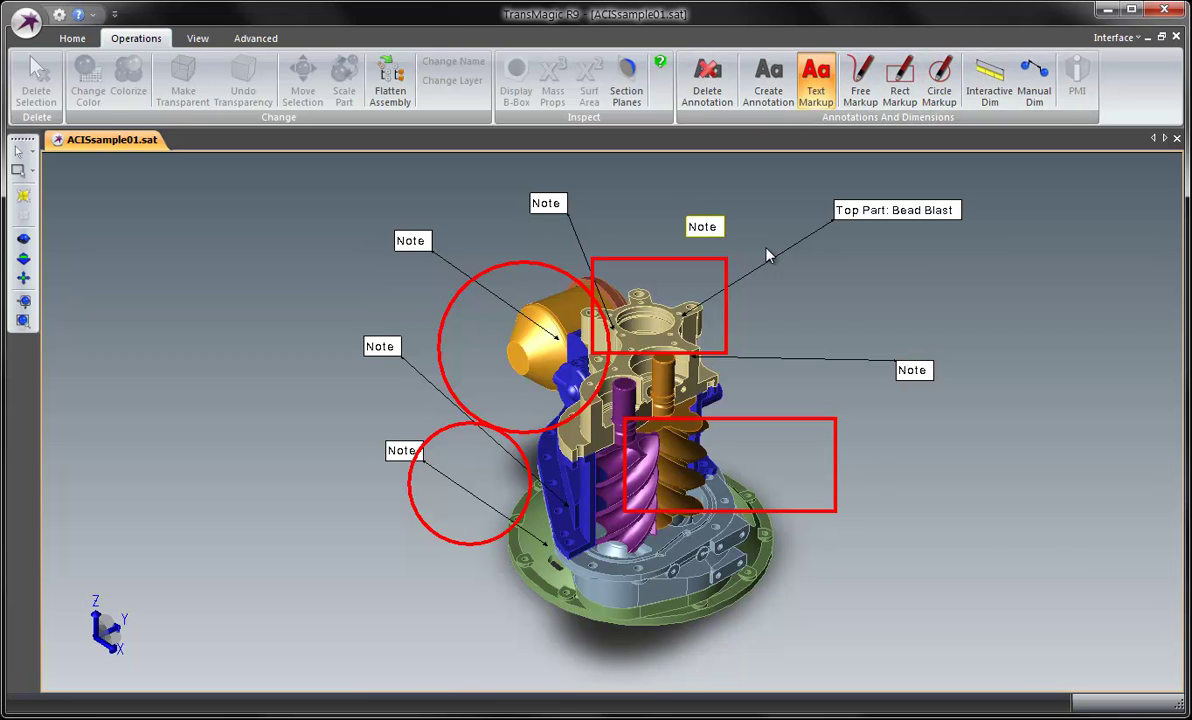
left_click(807, 305)
left_click(838, 418)
left_click(681, 585)
left_click(497, 612)
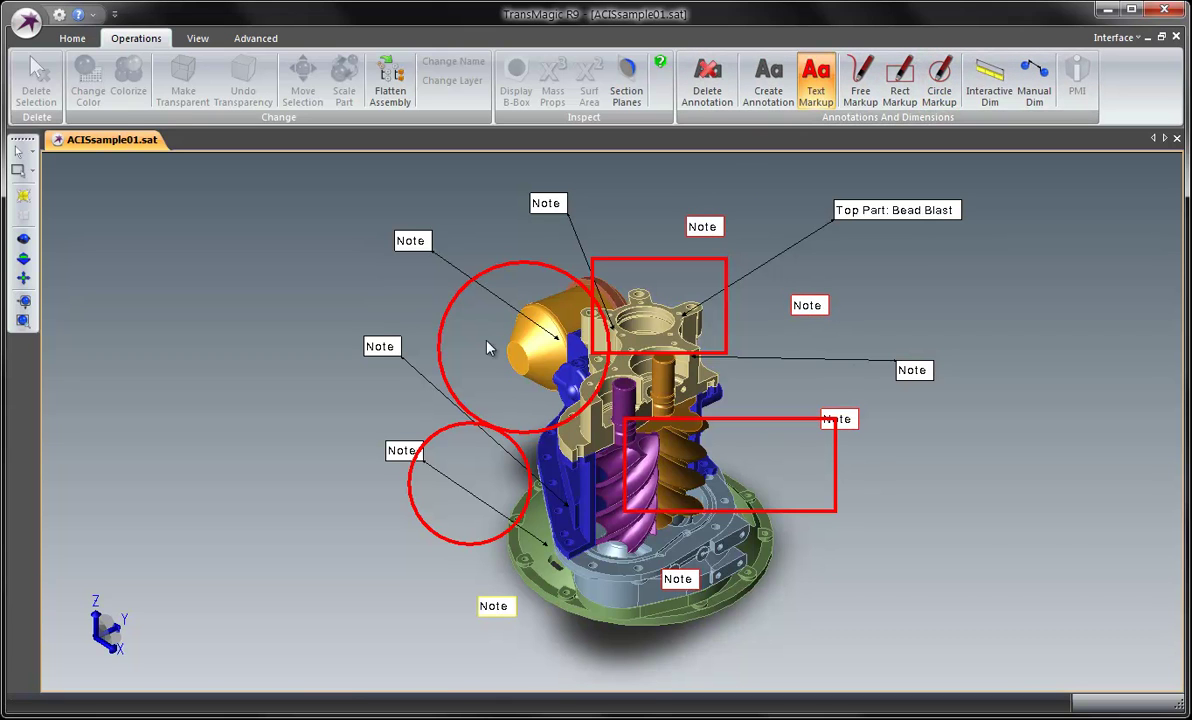
Save the redlined view as Snapshot 1, orbit to a tilted side view, then recall Snapshot 1
left_click(187, 36)
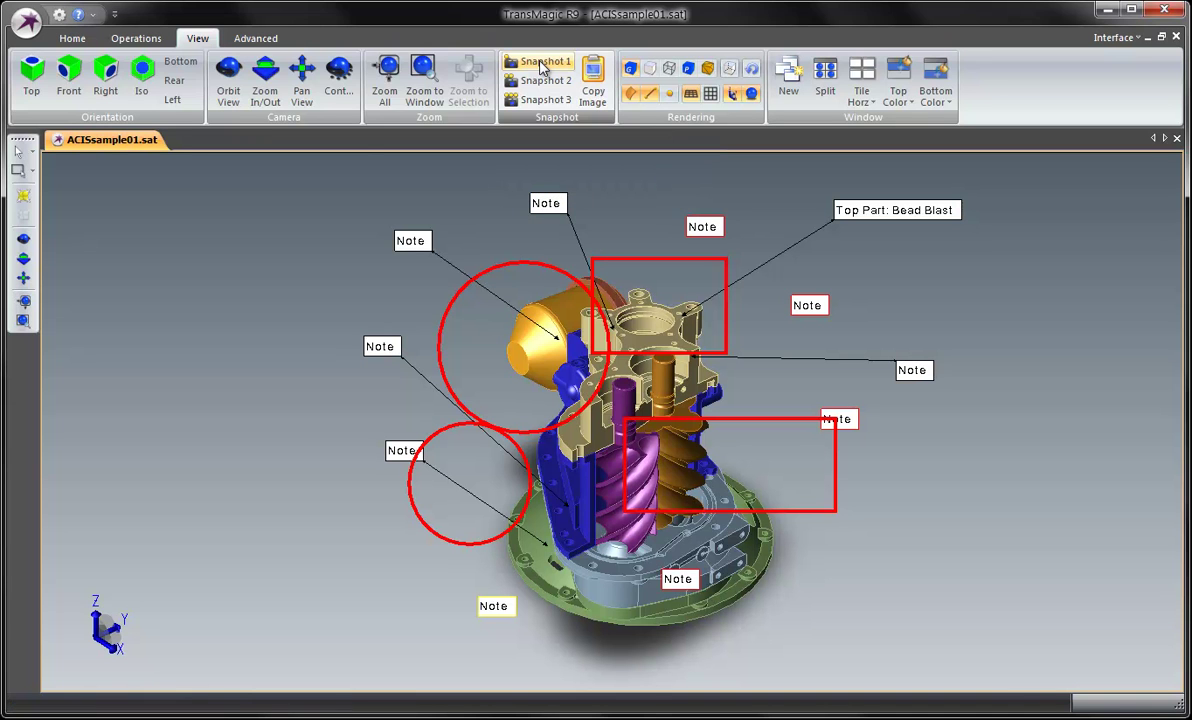
left_click(229, 80)
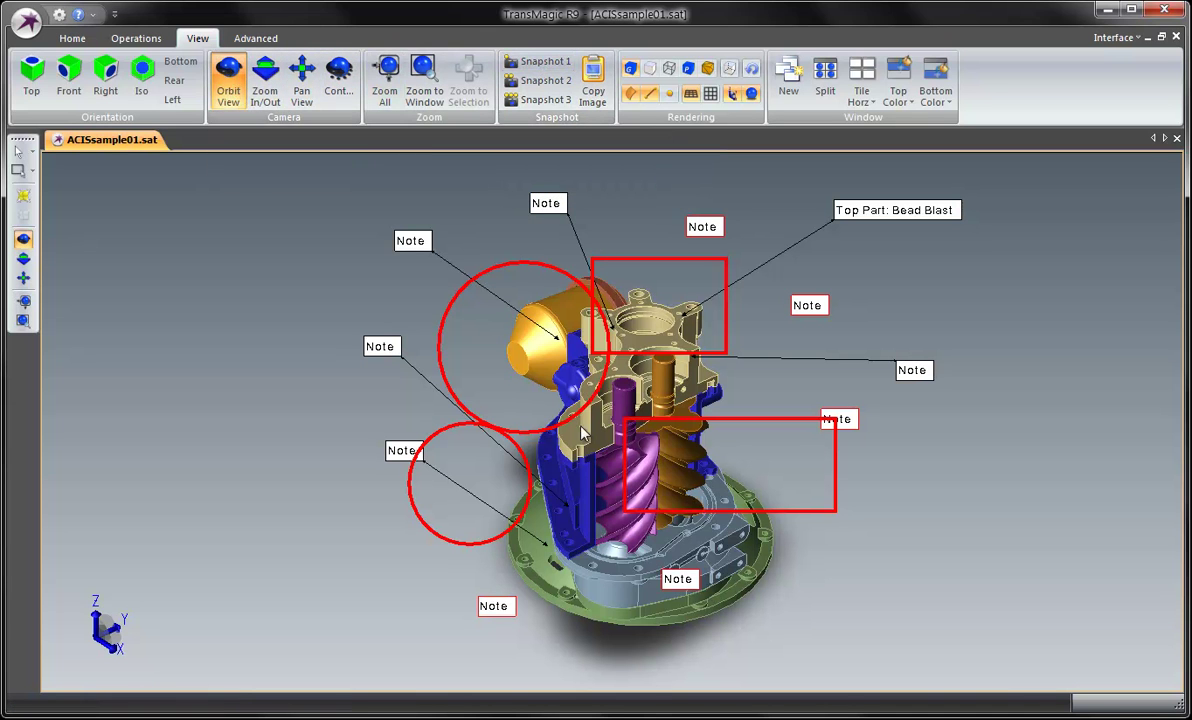
left_click_drag(736, 457, 617, 275)
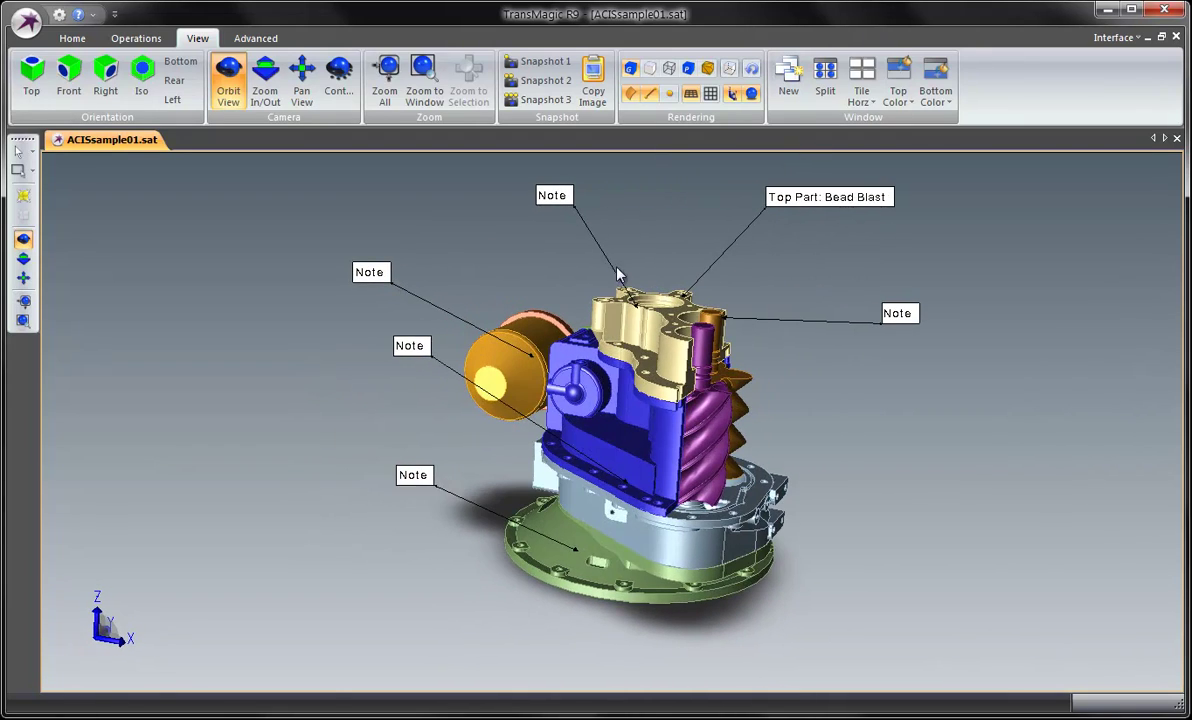
left_click(538, 64)
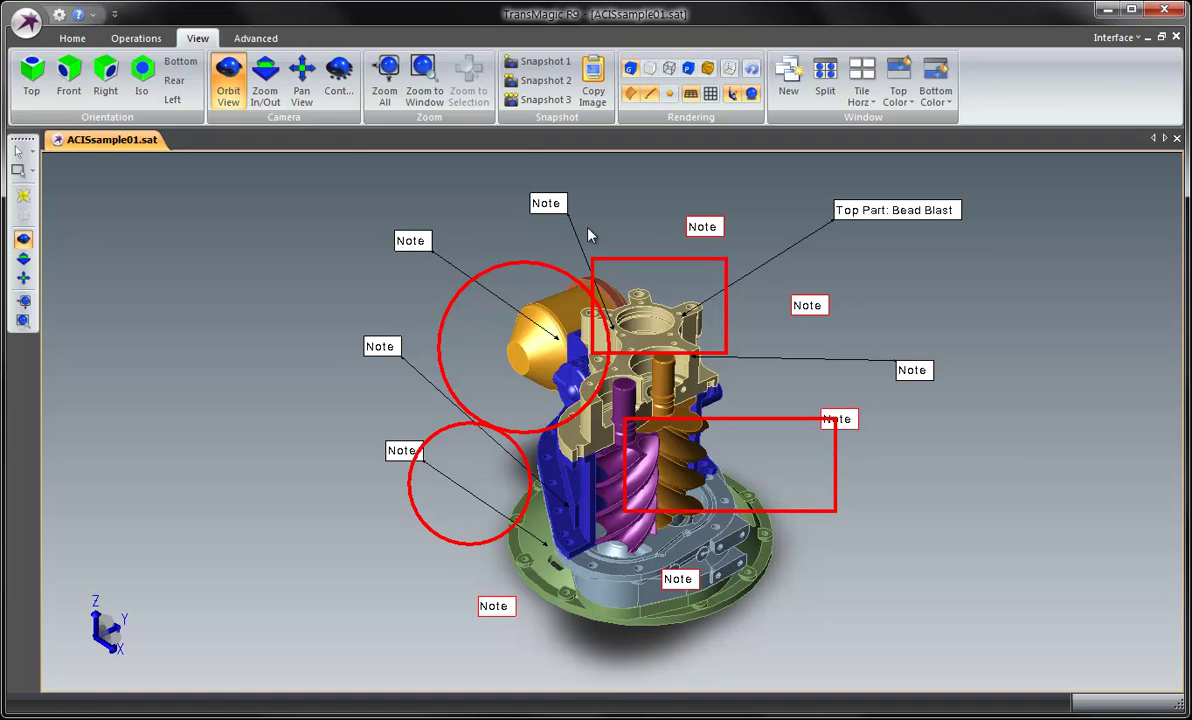
Orbit to face the green flange and place three Note text markups around it
left_click(174, 80)
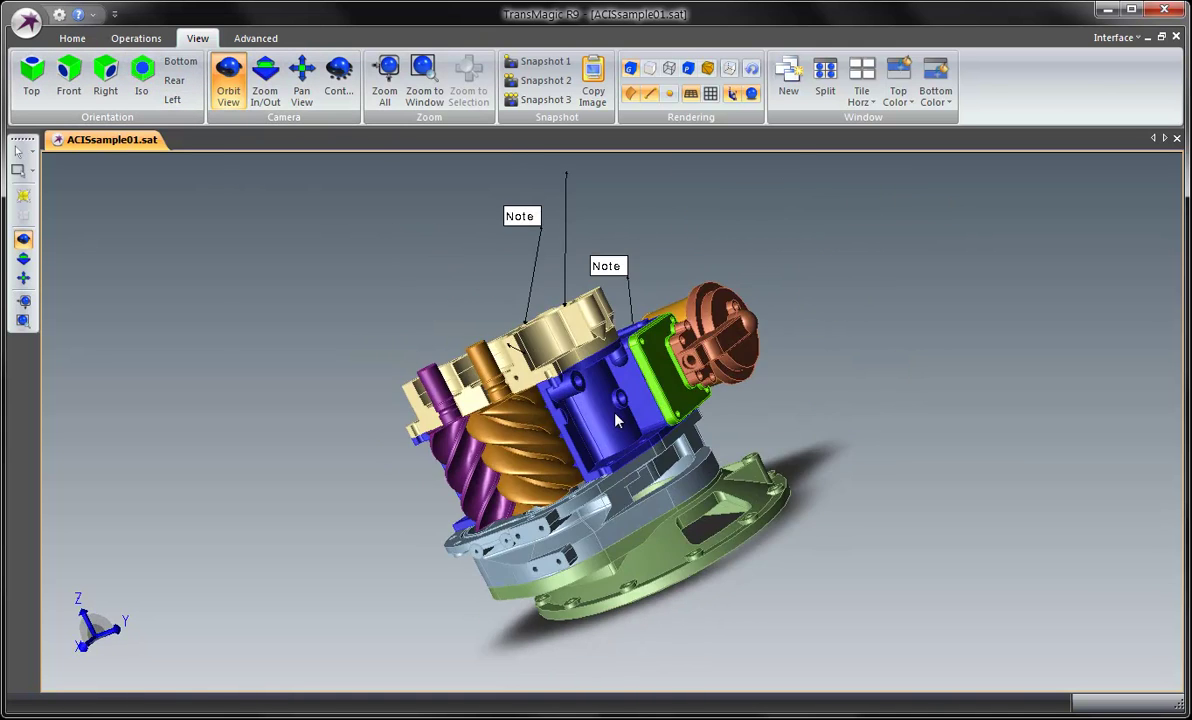
left_click_drag(617, 420, 570, 295)
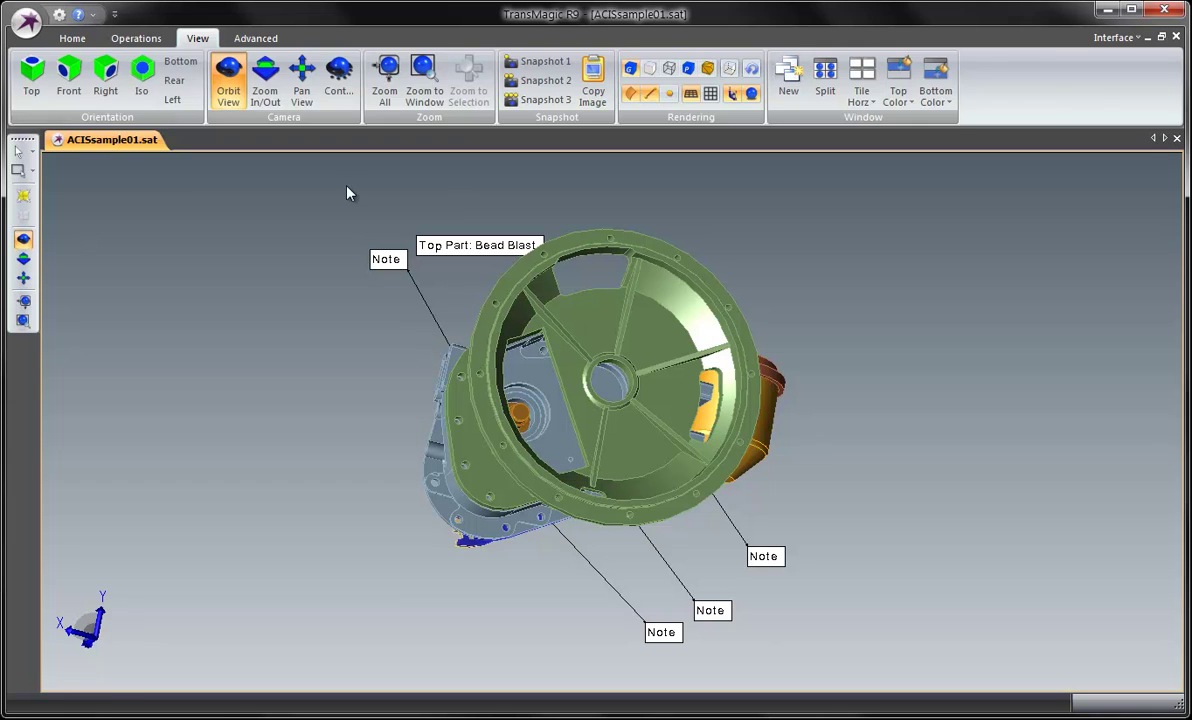
left_click(130, 39)
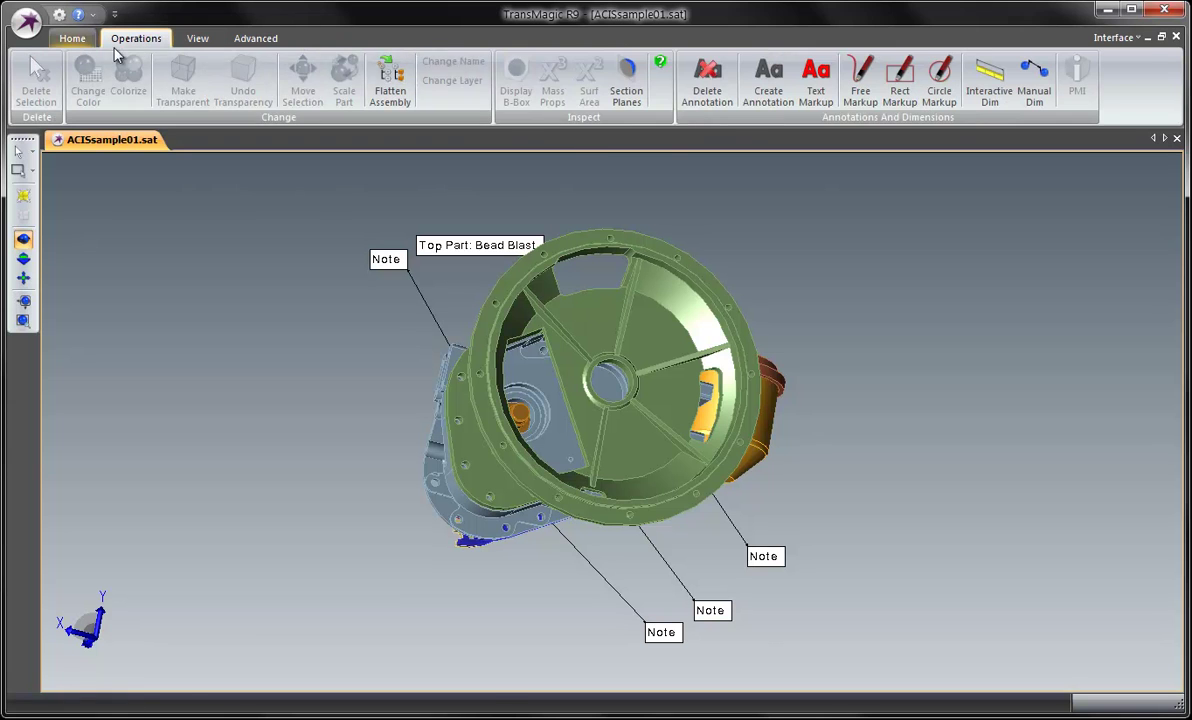
left_click(808, 95)
left_click(759, 345)
left_click(875, 244)
left_click(880, 459)
Draw a red rectangle along the flange top and a circle on its left, then save as Snapshot 2
left_click(899, 85)
left_click_drag(537, 211, 728, 245)
left_click(939, 85)
mouse_move(462, 376)
left_mouse_down()
mouse_move(648, 390)
mouse_move(620, 489)
mouse_move(665, 525)
left_mouse_up()
left_click(197, 38)
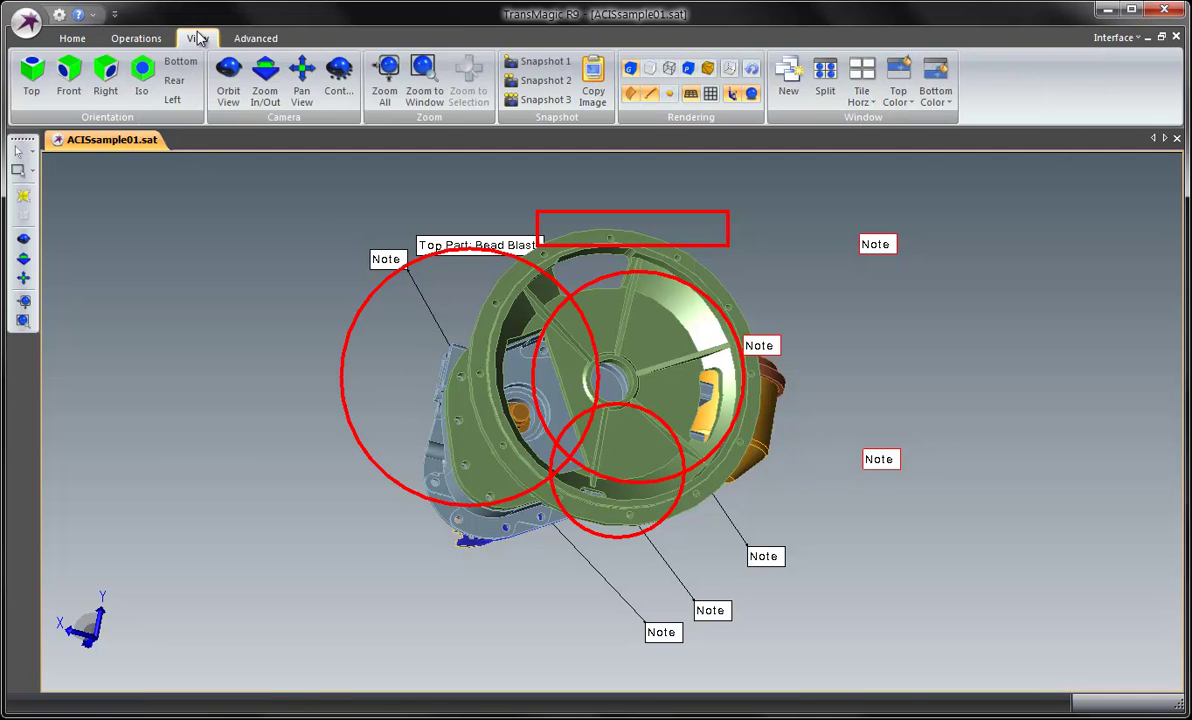
left_click(539, 88, "shift")
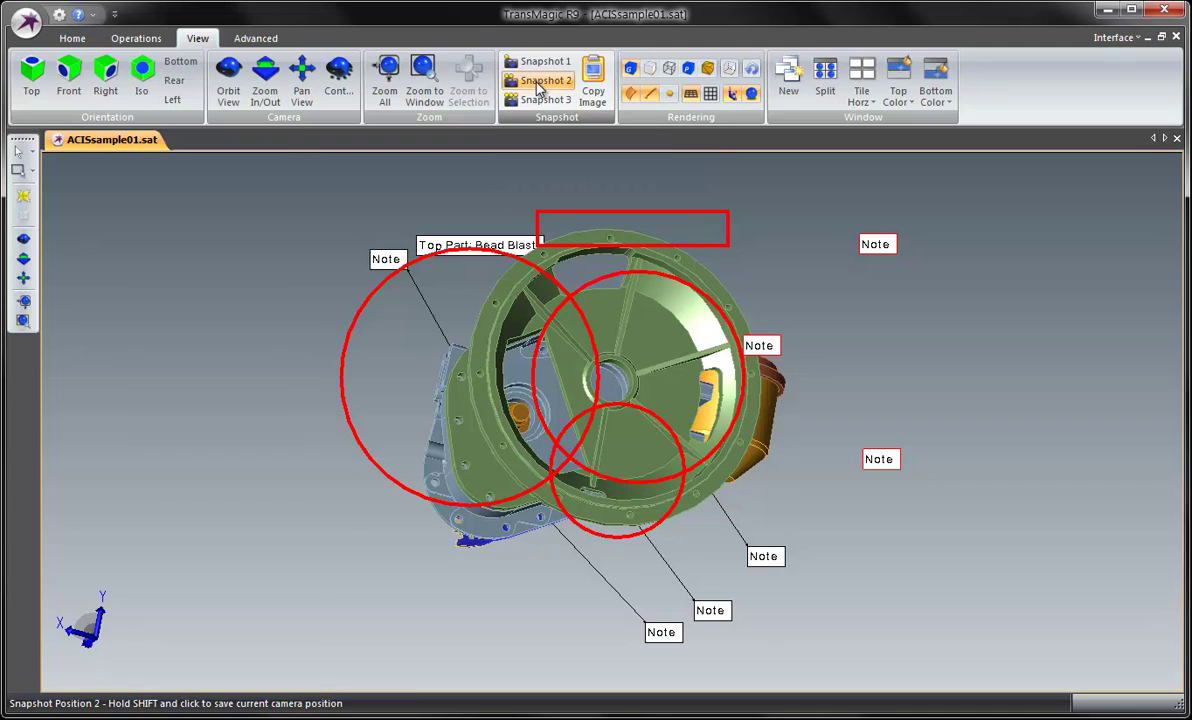
Orbit away from the flange, then recall Snapshots 1, 2 and 3 in turn
left_click(228, 80)
left_click_drag(364, 170, 734, 298)
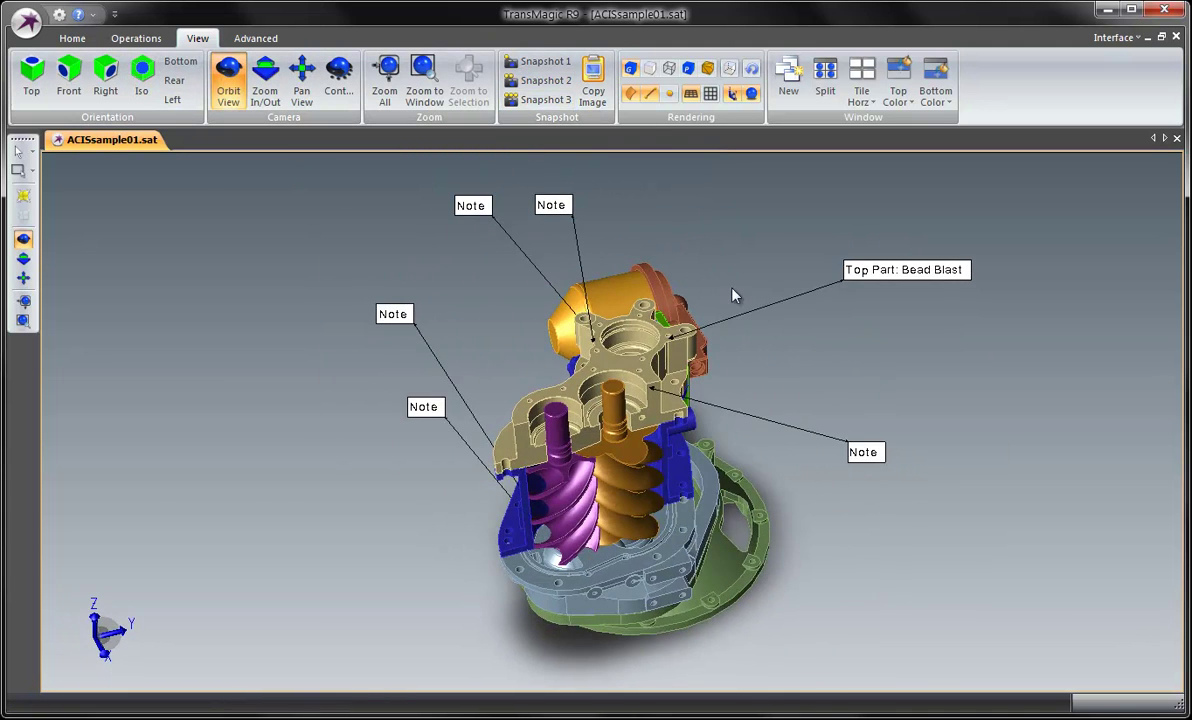
left_click(545, 64)
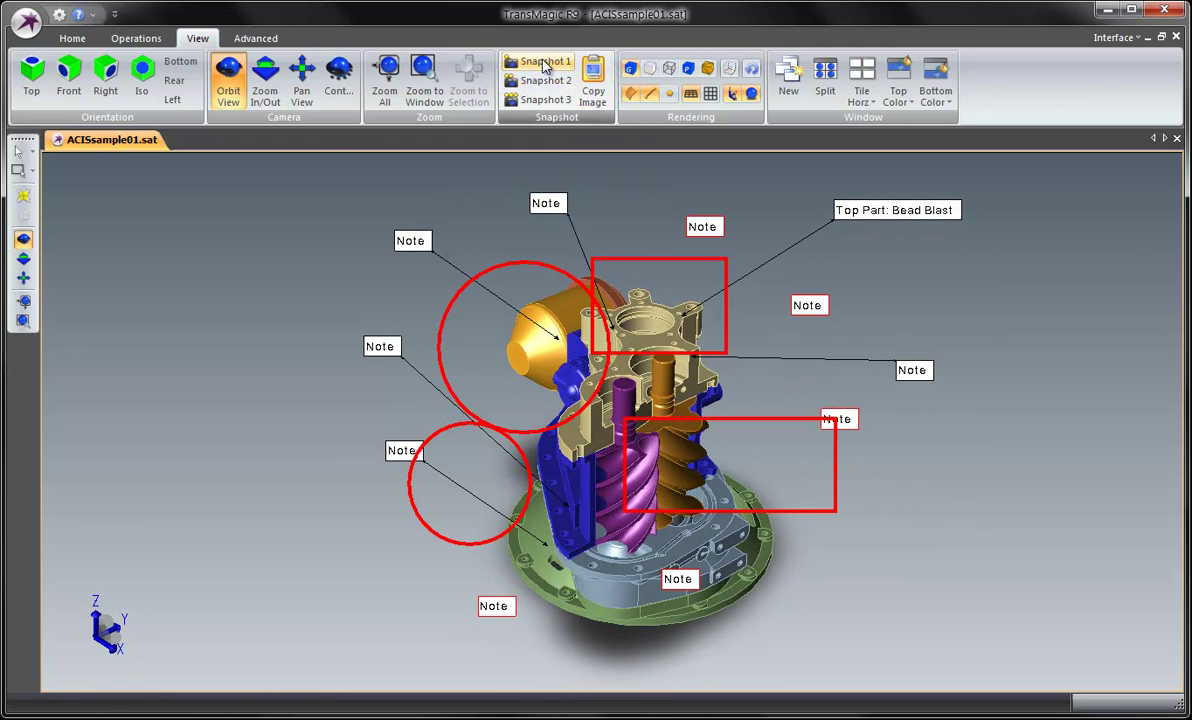
left_click(543, 82)
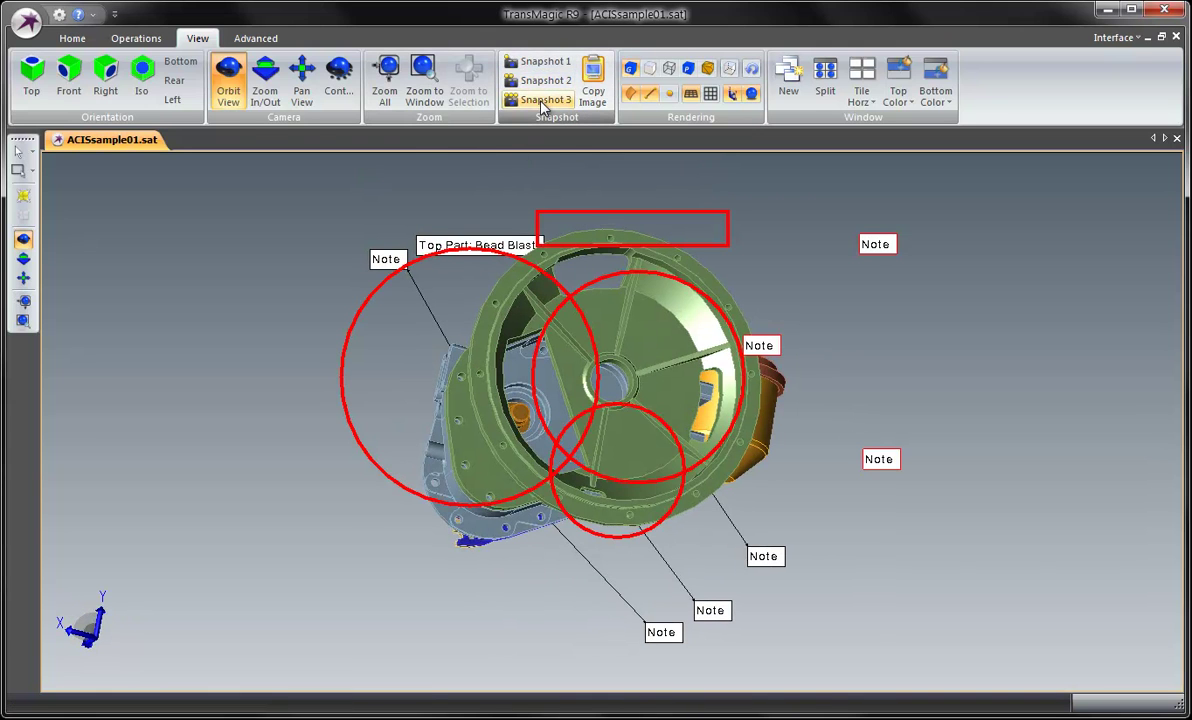
left_click(543, 105)
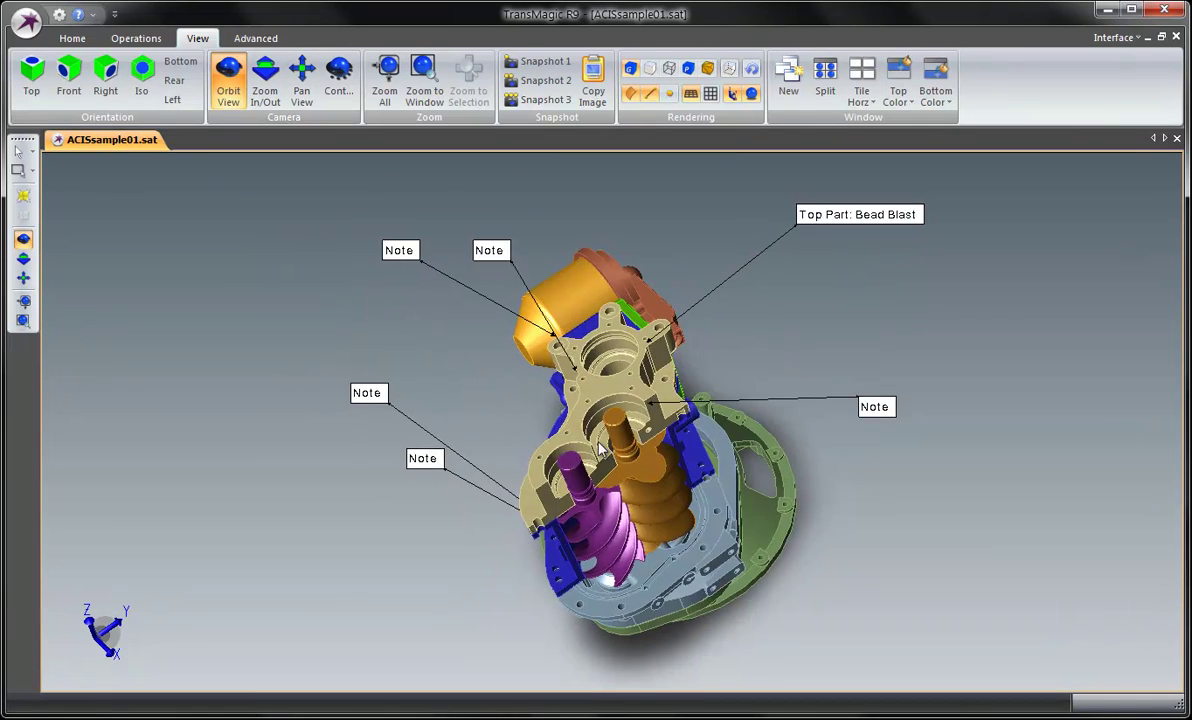
left_click(140, 38)
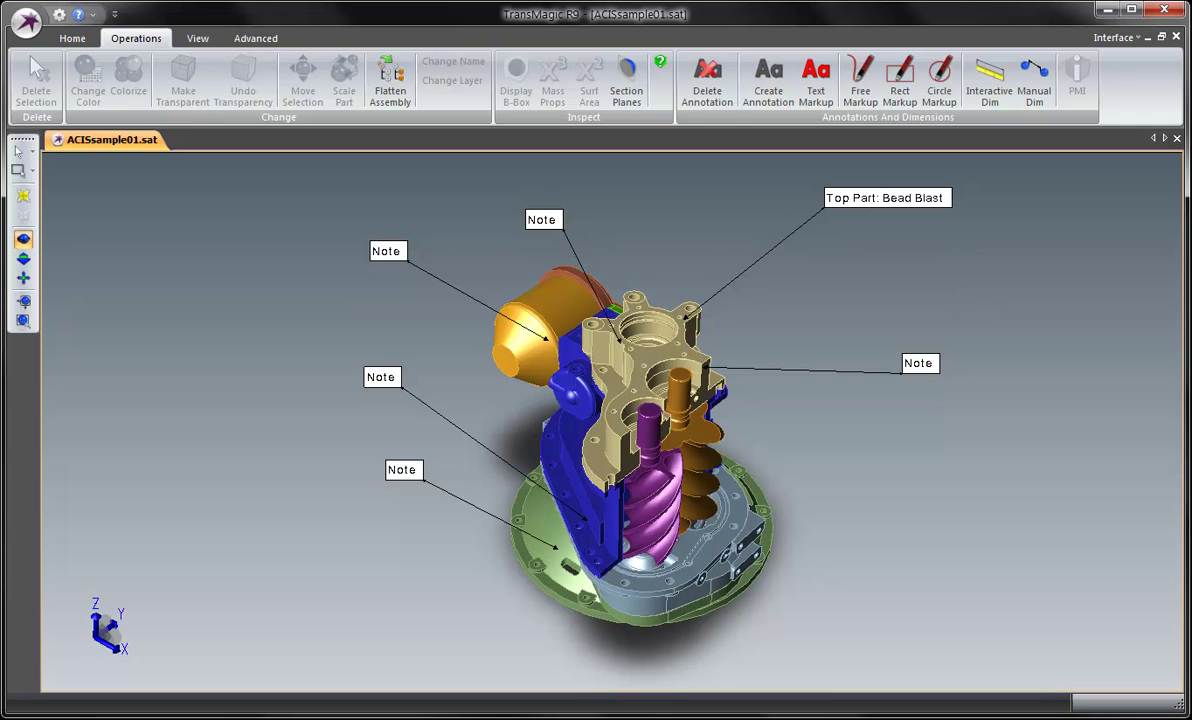
Close ACISsample01.sat and review the General settings, including PMI translation
left_click(1177, 138)
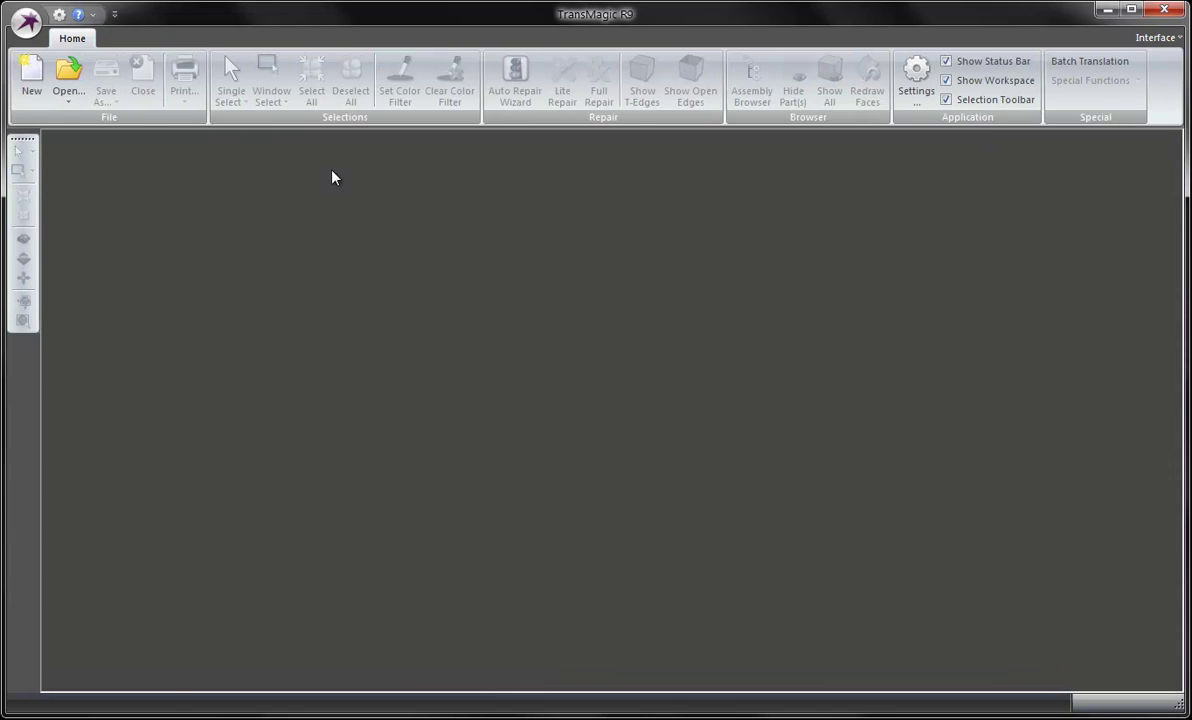
left_click(915, 80)
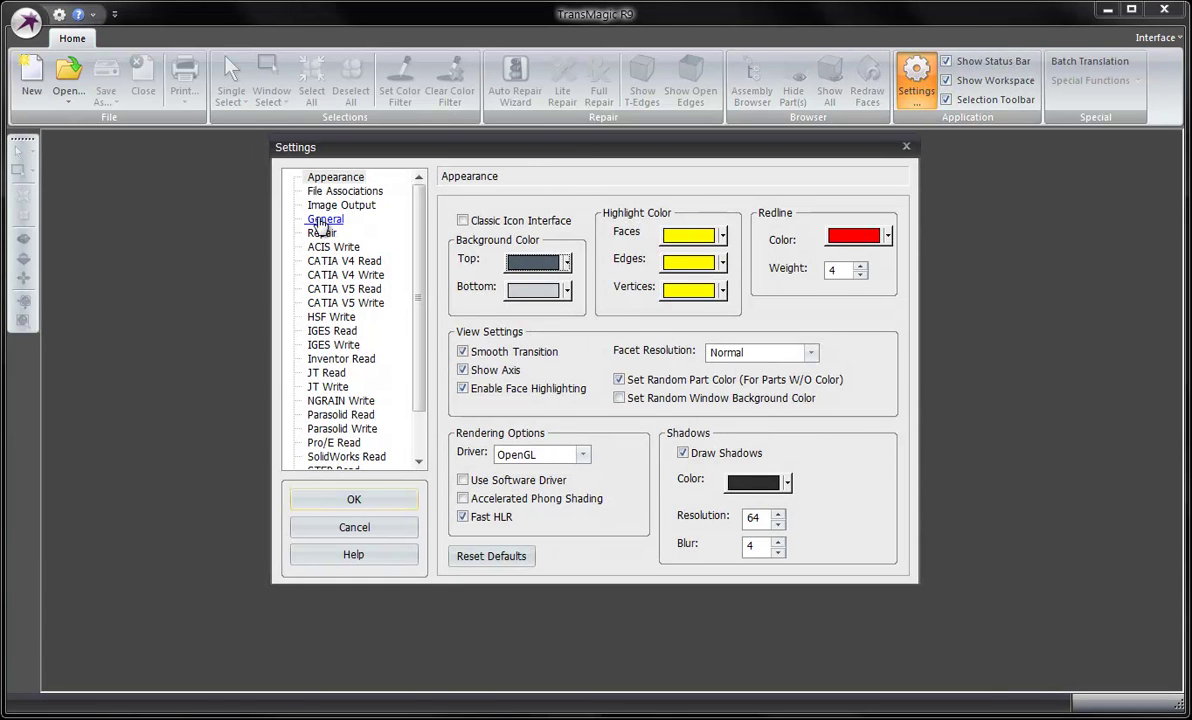
left_click(323, 220)
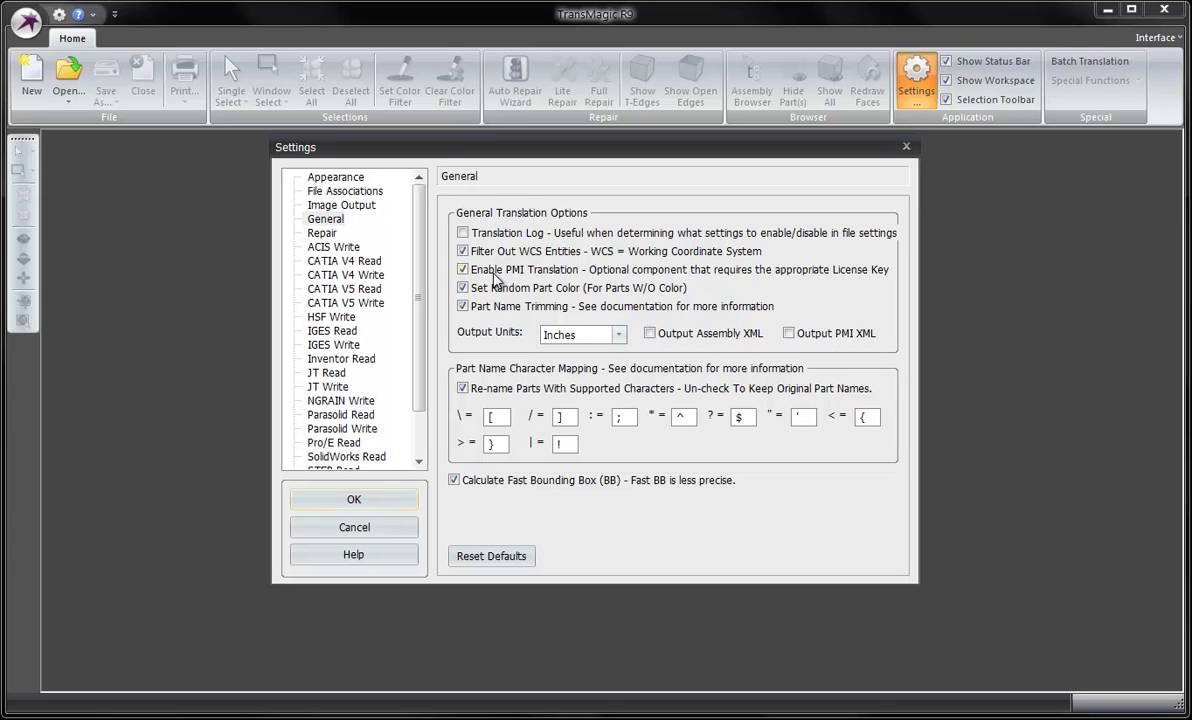
left_click(398, 502)
left_click(68, 78)
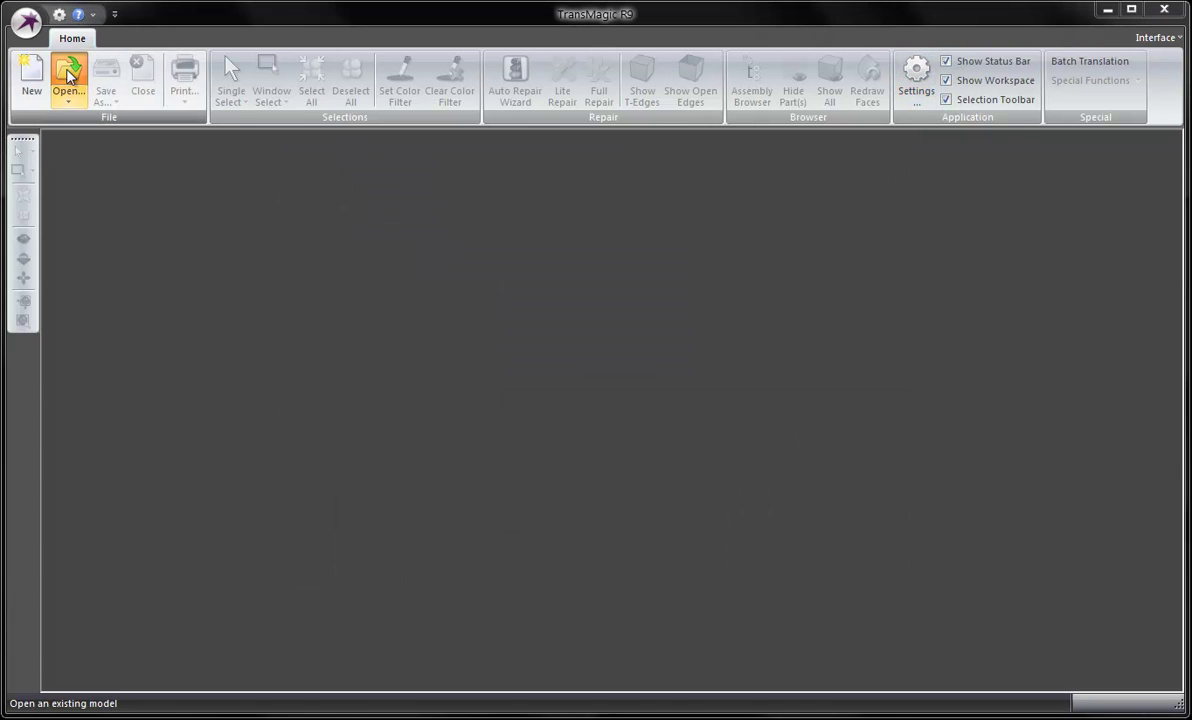
Open V5Sample01.CATPart from Sample Files > Catia V5 and orbit to view its PMI dimensions
left_click(665, 113)
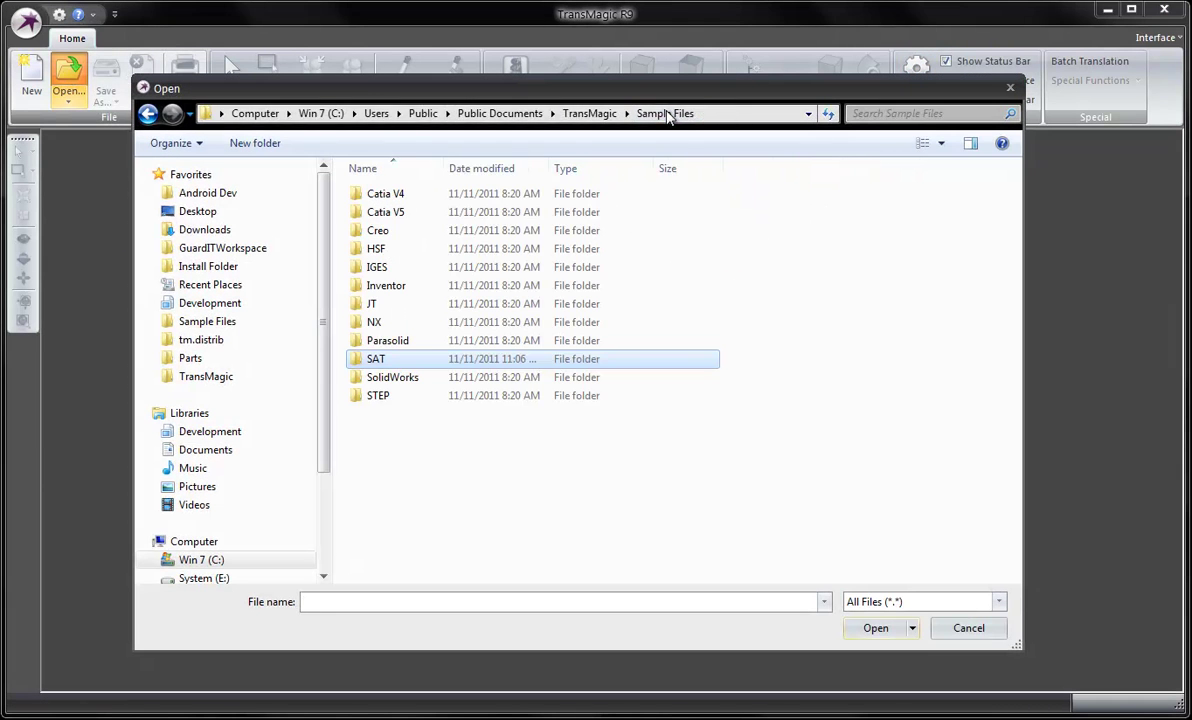
double_click(390, 222)
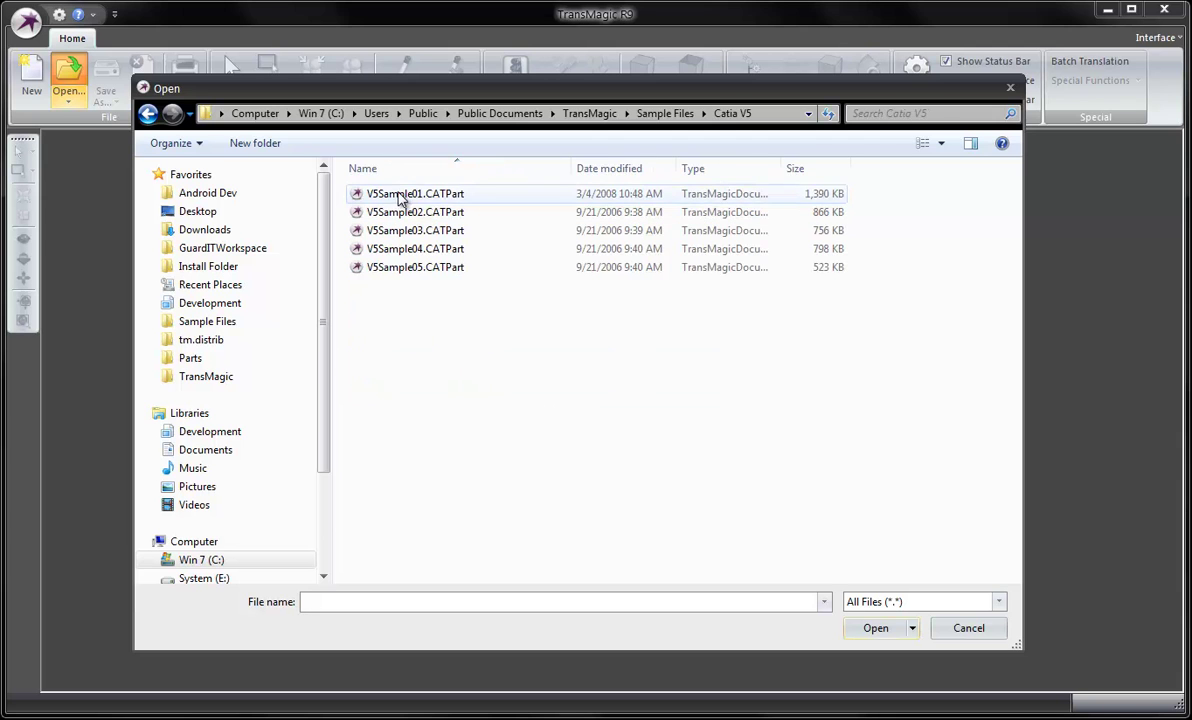
left_click(373, 193)
left_click(876, 630)
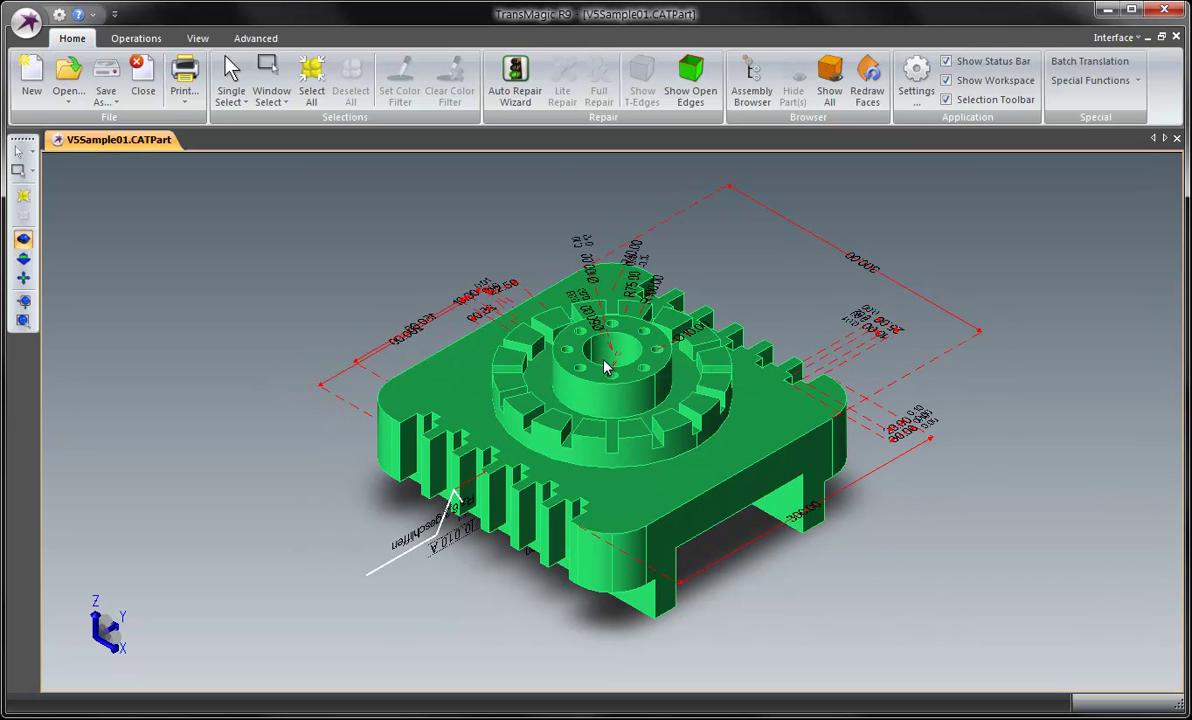
mouse_move(547, 489)
left_mouse_down()
mouse_move(713, 506)
mouse_move(753, 556)
mouse_move(756, 487)
mouse_move(697, 537)
mouse_move(756, 550)
mouse_move(665, 513)
mouse_move(722, 466)
mouse_move(600, 519)
mouse_move(703, 539)
mouse_move(735, 516)
mouse_move(725, 488)
mouse_move(652, 540)
mouse_move(697, 532)
mouse_move(622, 381)
mouse_move(673, 426)
mouse_move(662, 503)
mouse_move(652, 503)
mouse_move(684, 507)
mouse_move(654, 426)
mouse_move(670, 404)
mouse_move(670, 330)
mouse_move(633, 289)
mouse_move(628, 258)
left_mouse_up()
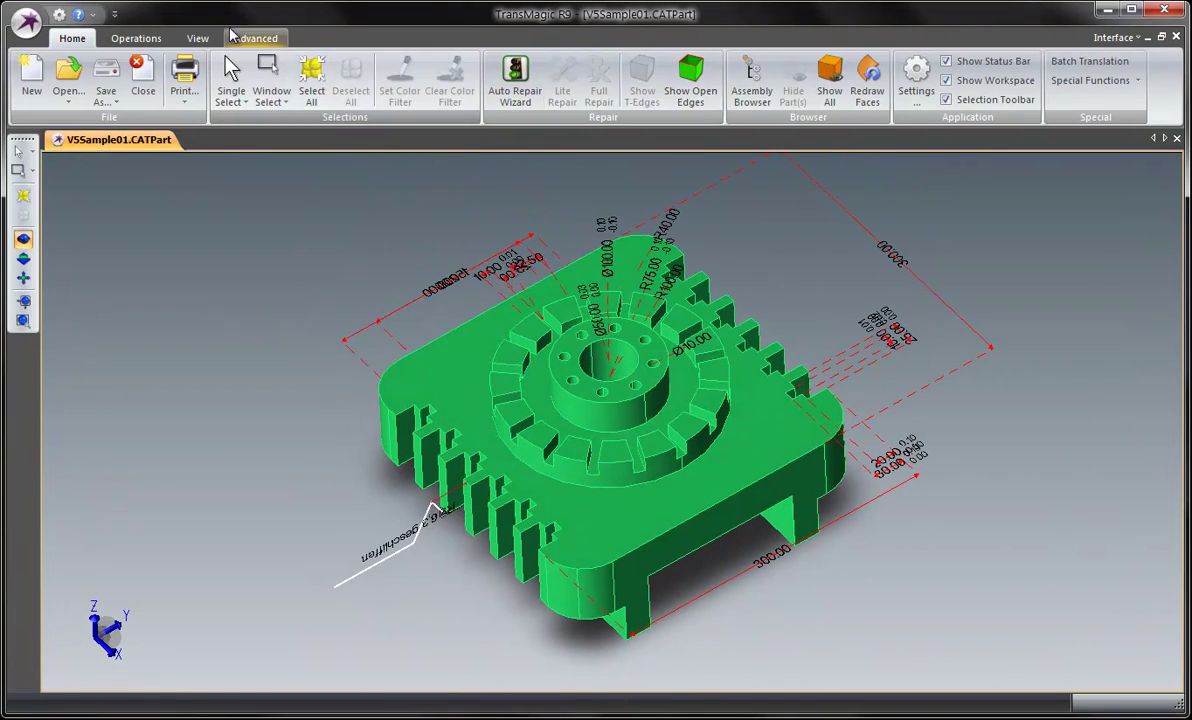
left_click(145, 42)
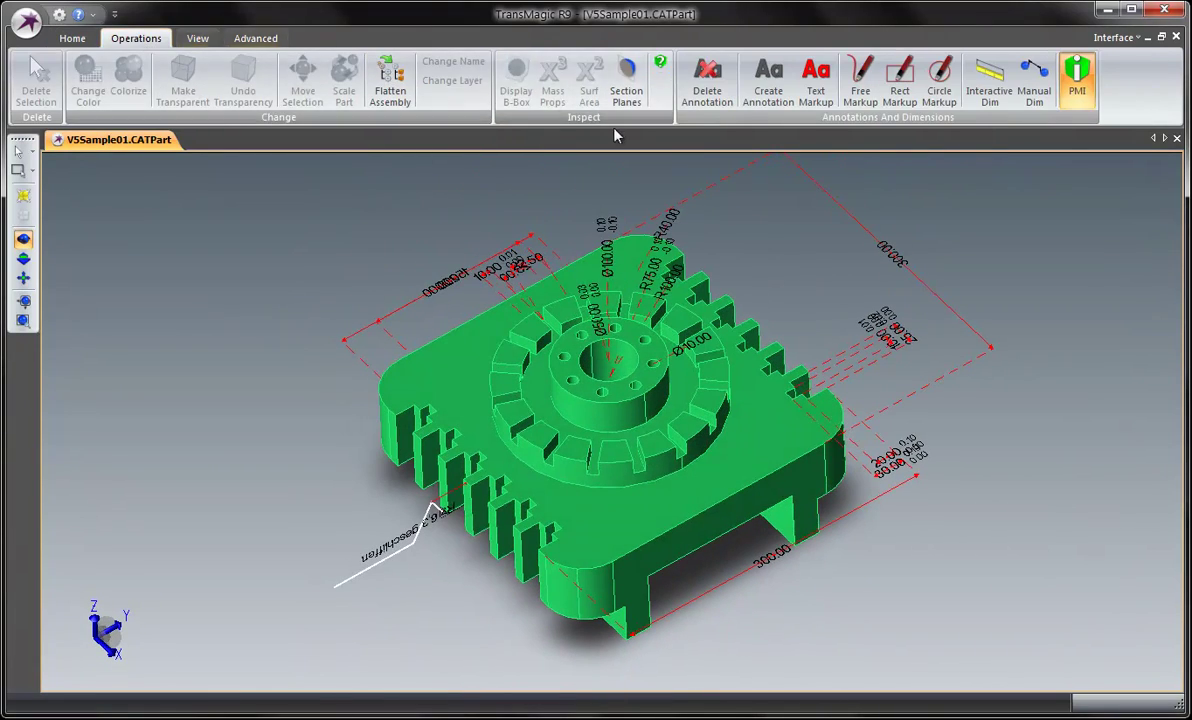
left_click(1081, 94)
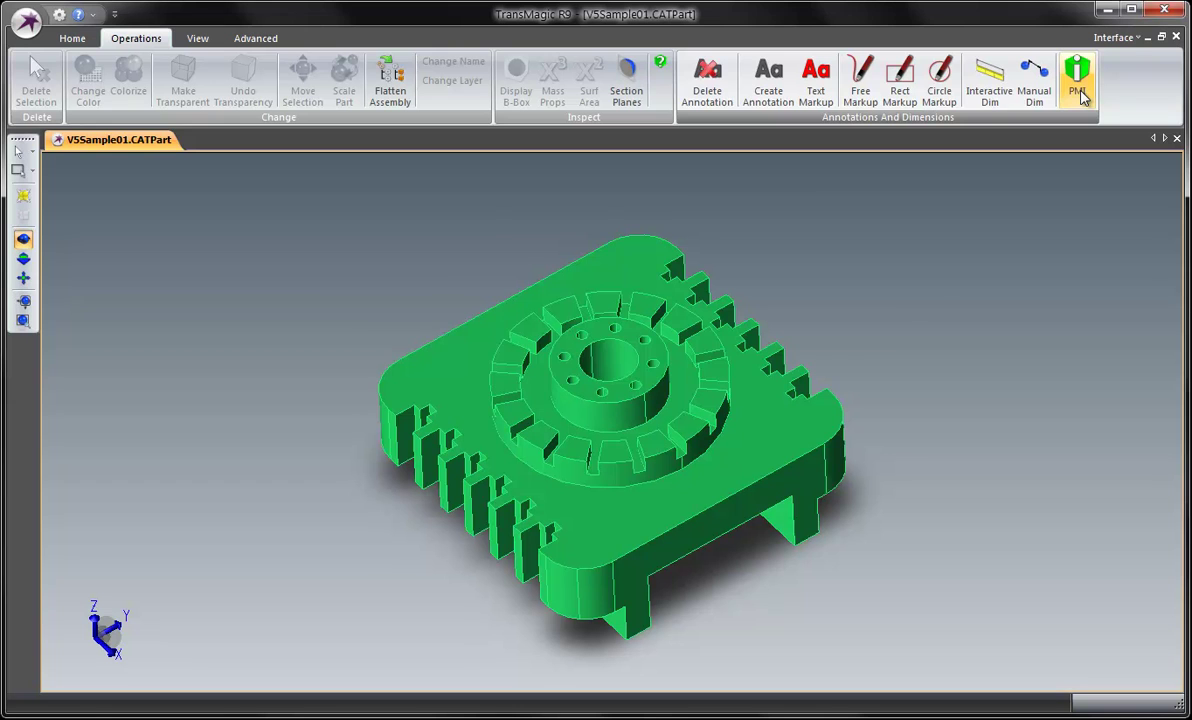
left_click(1081, 94)
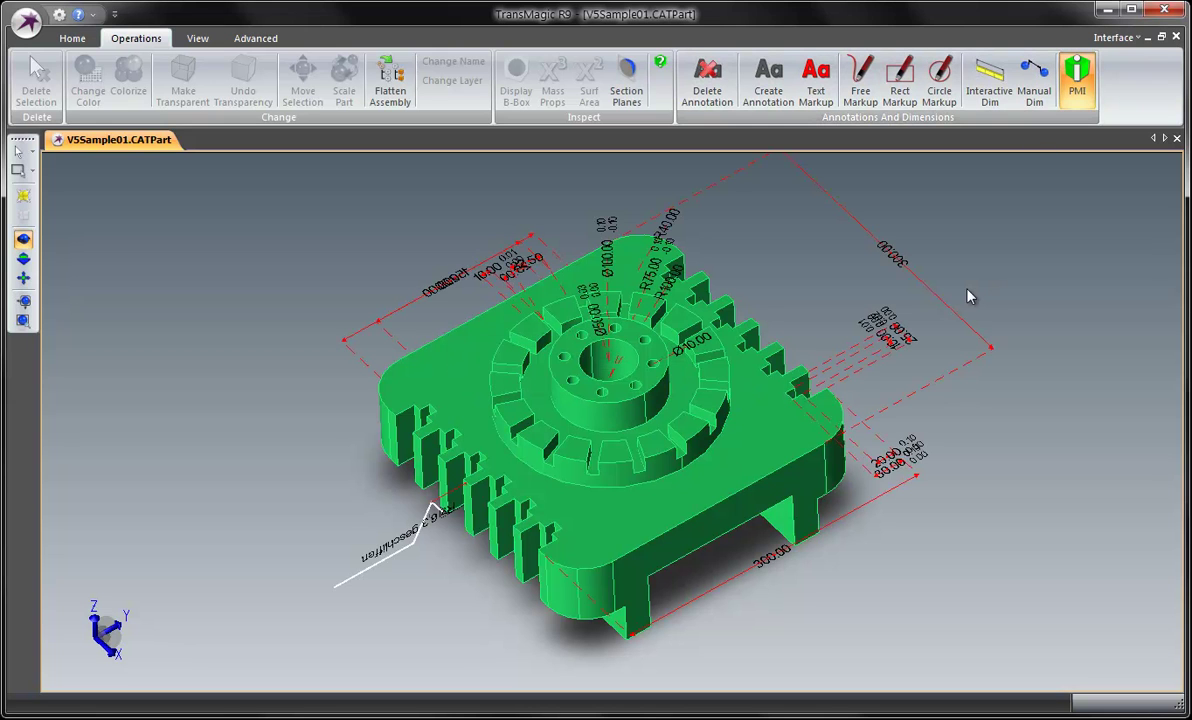